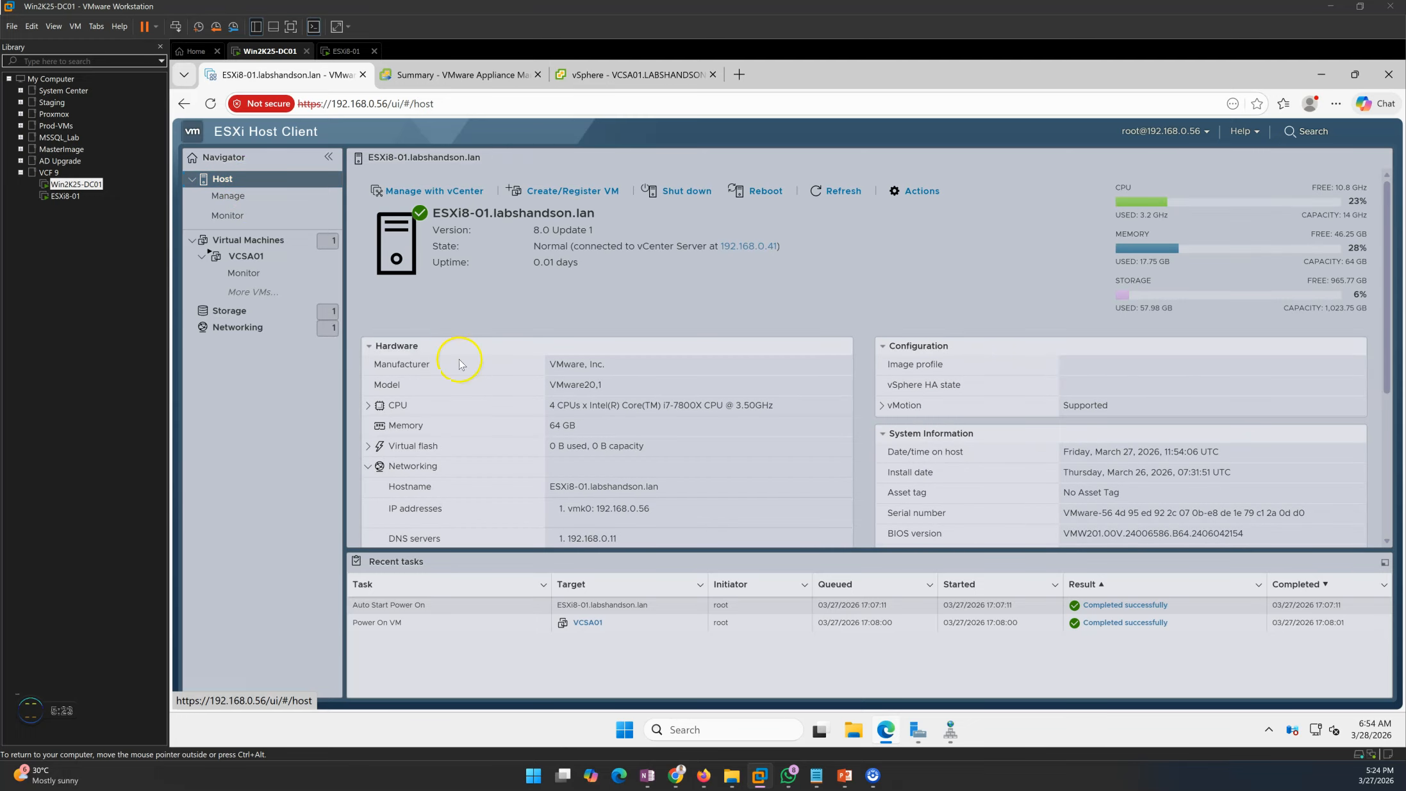
- Open the VCSA01 console to confirm vCenter Server 8.0.1, then view the appliance management summary
click(237, 240)
click(254, 259)
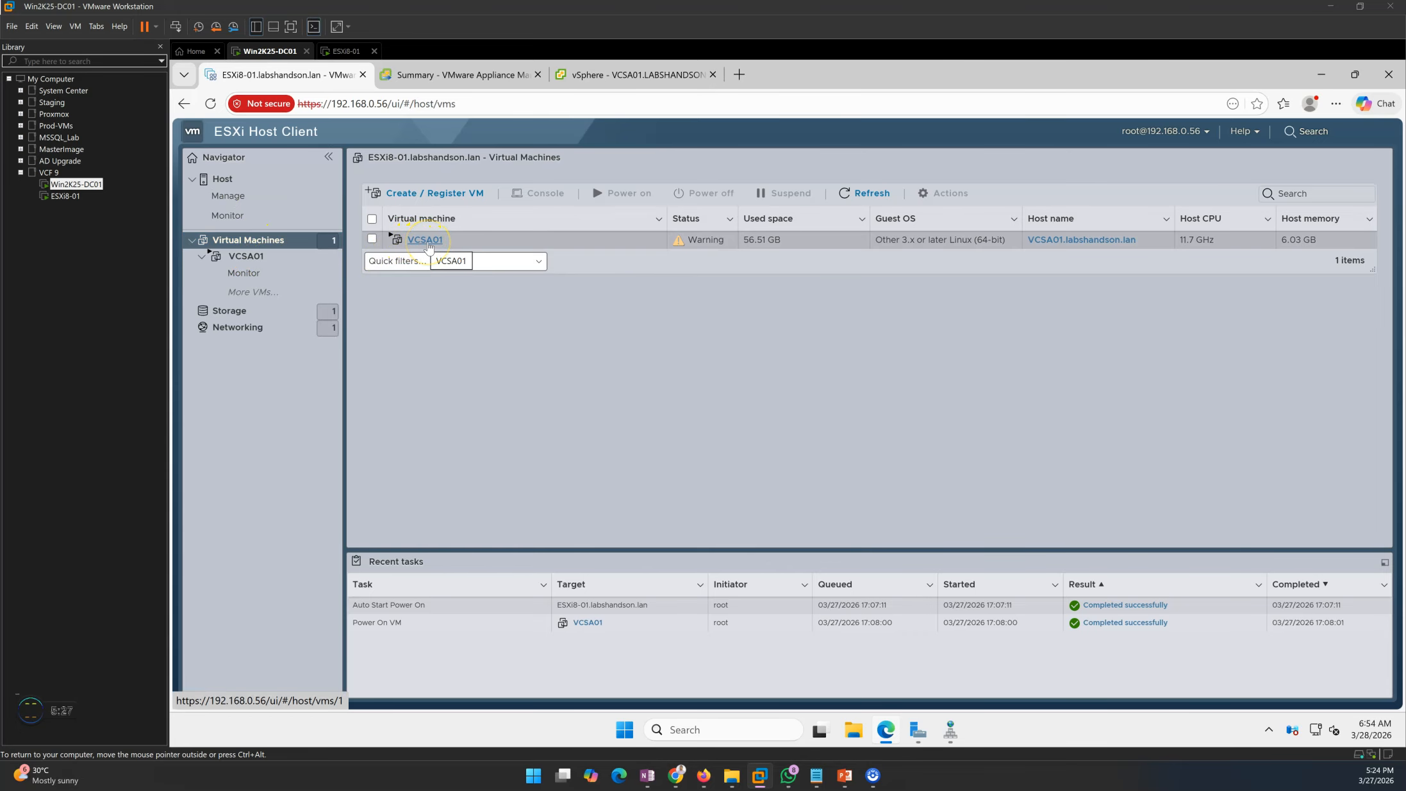
click(427, 241)
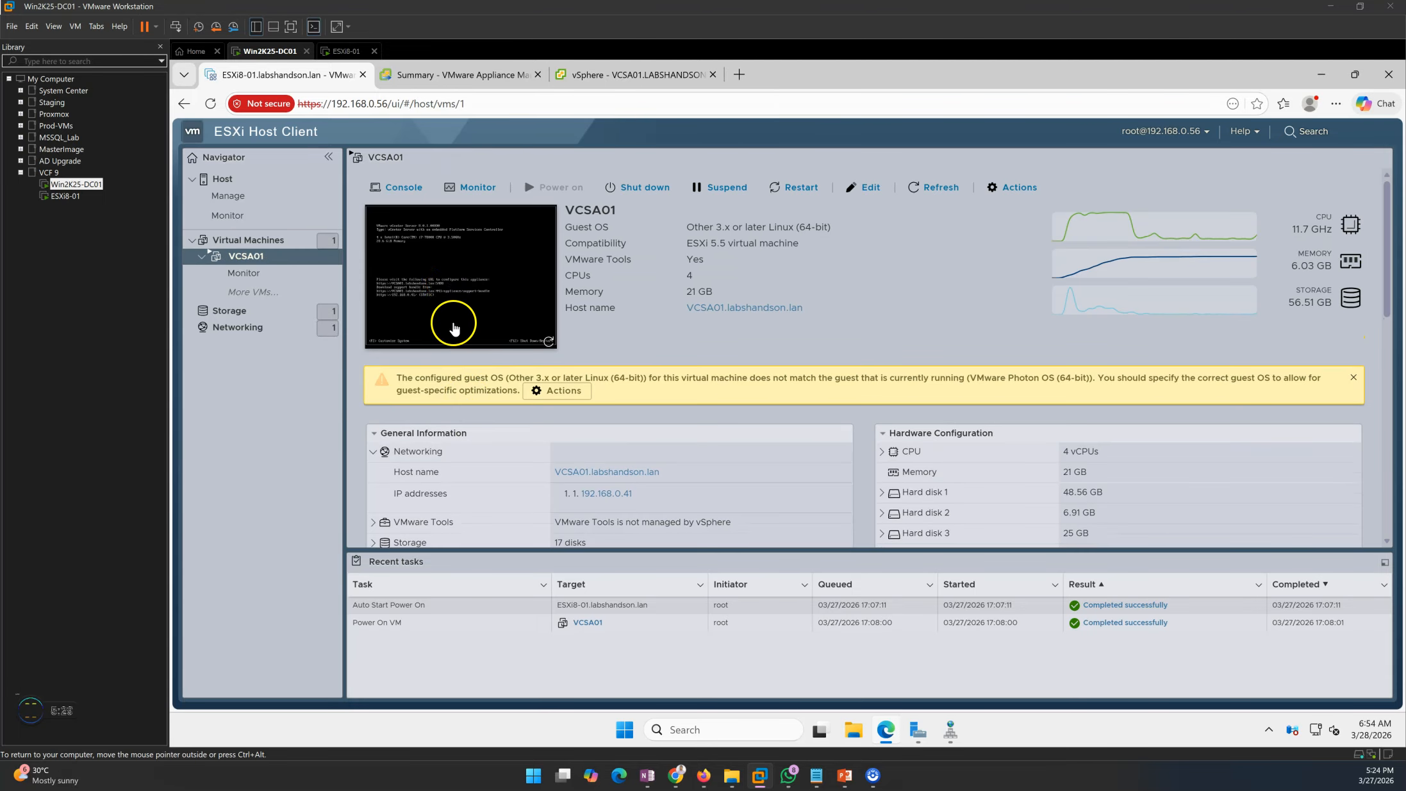
click(447, 284)
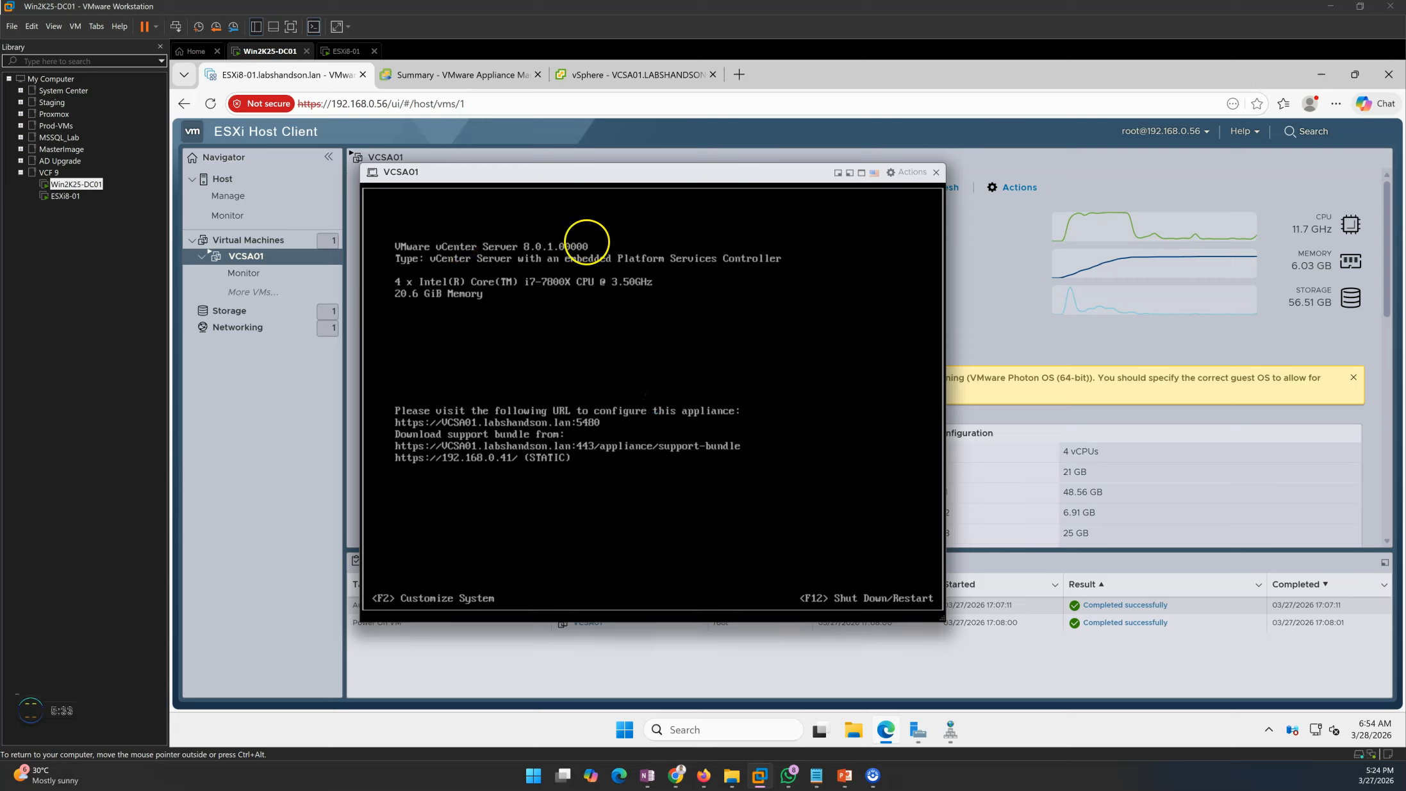
key(ctrl+alt)
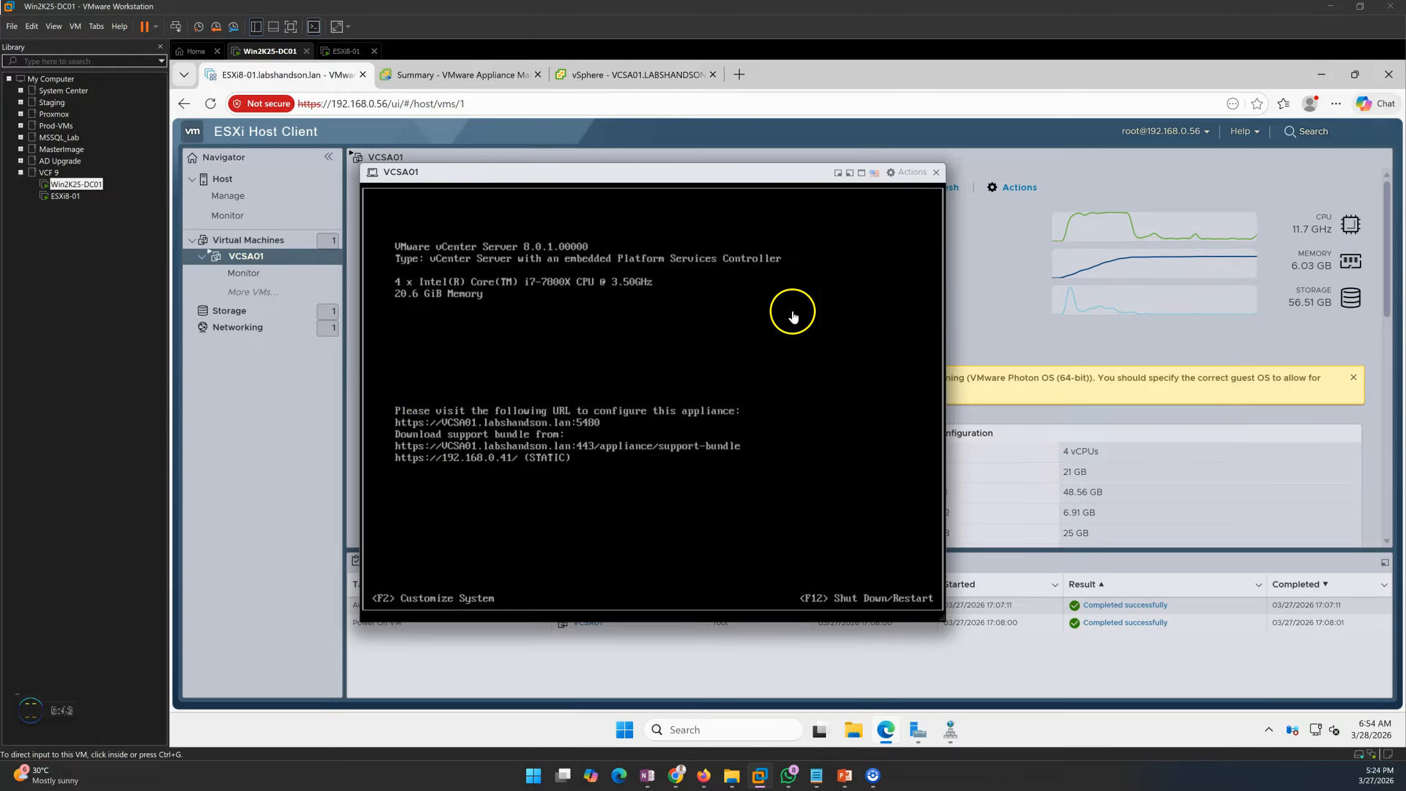
click(426, 75)
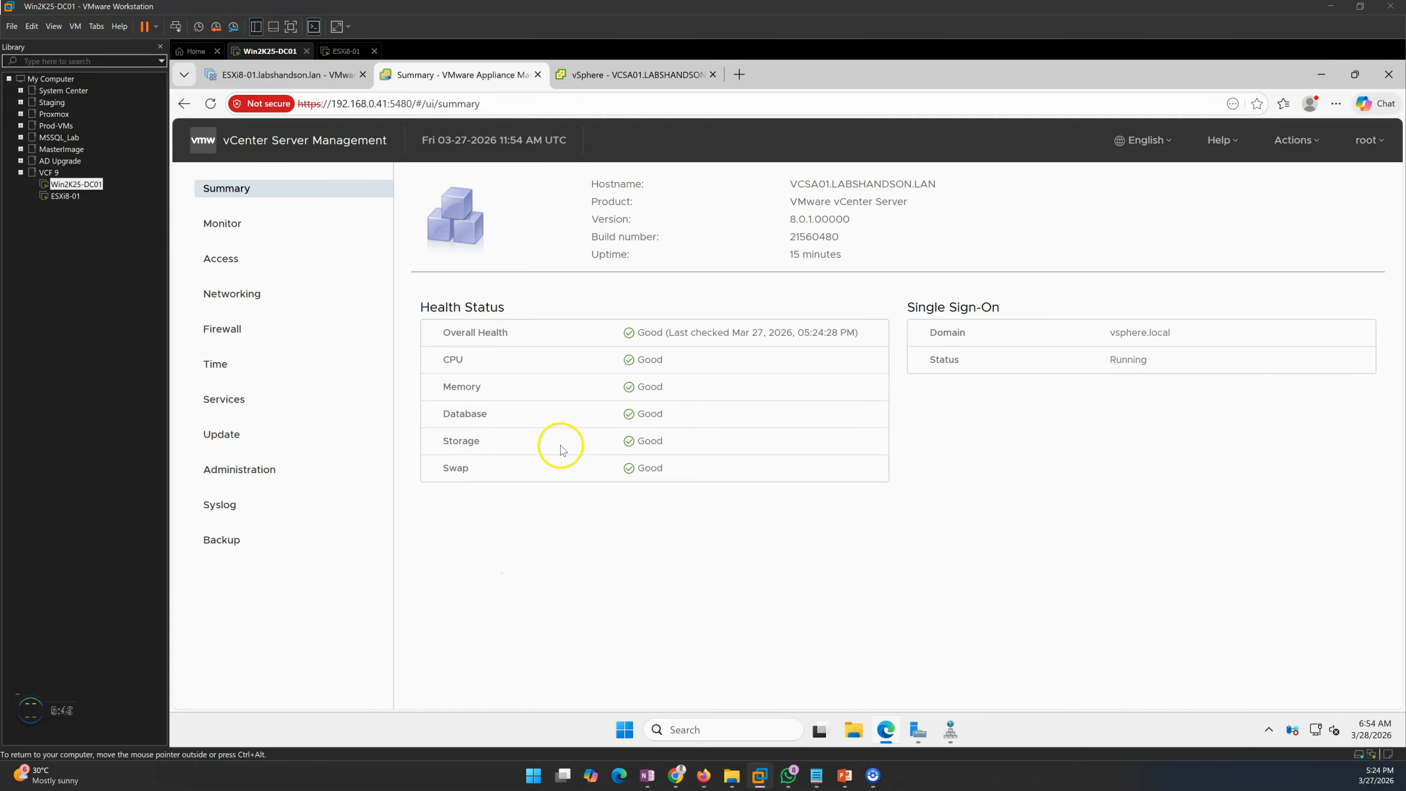
drag(779, 184, 973, 179)
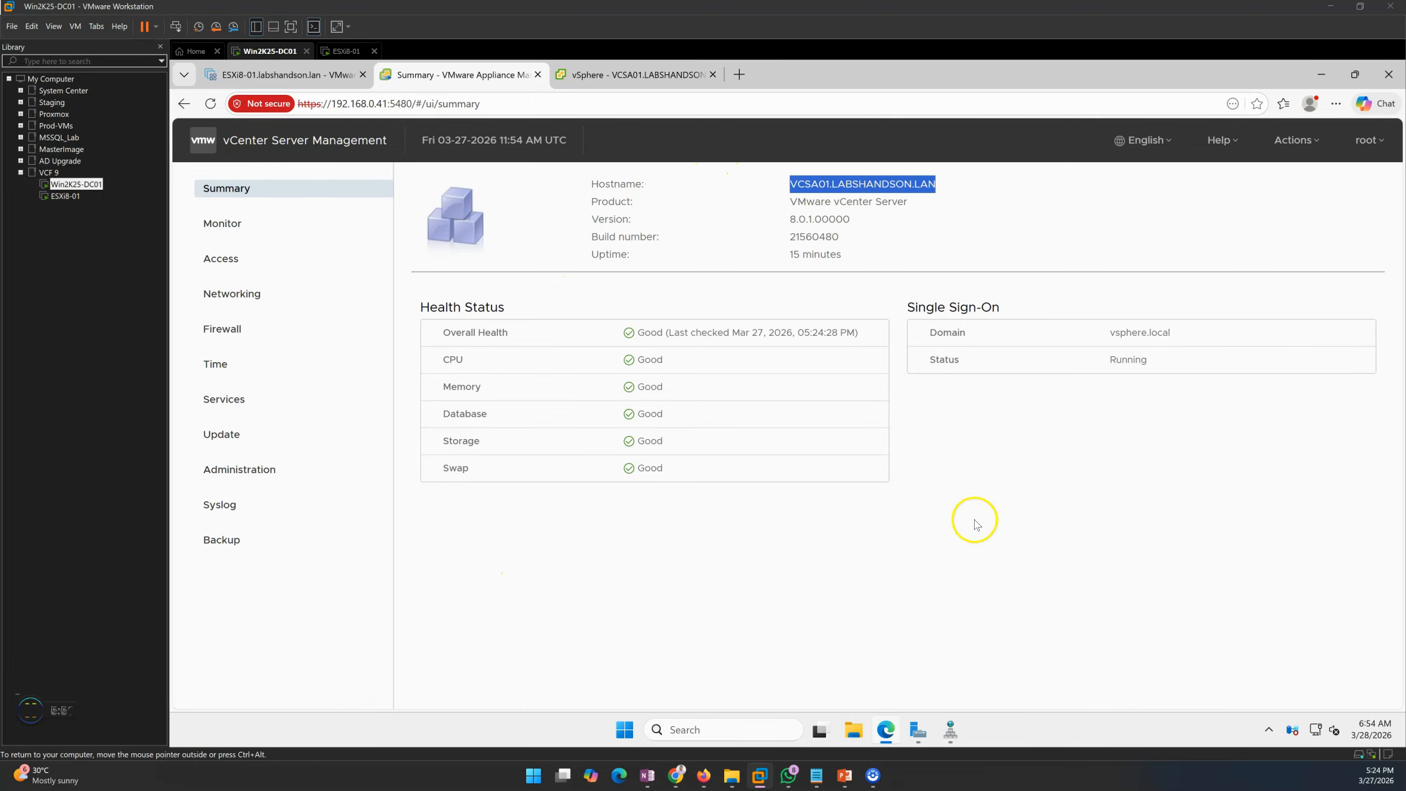
click(808, 237)
drag(785, 192, 958, 182)
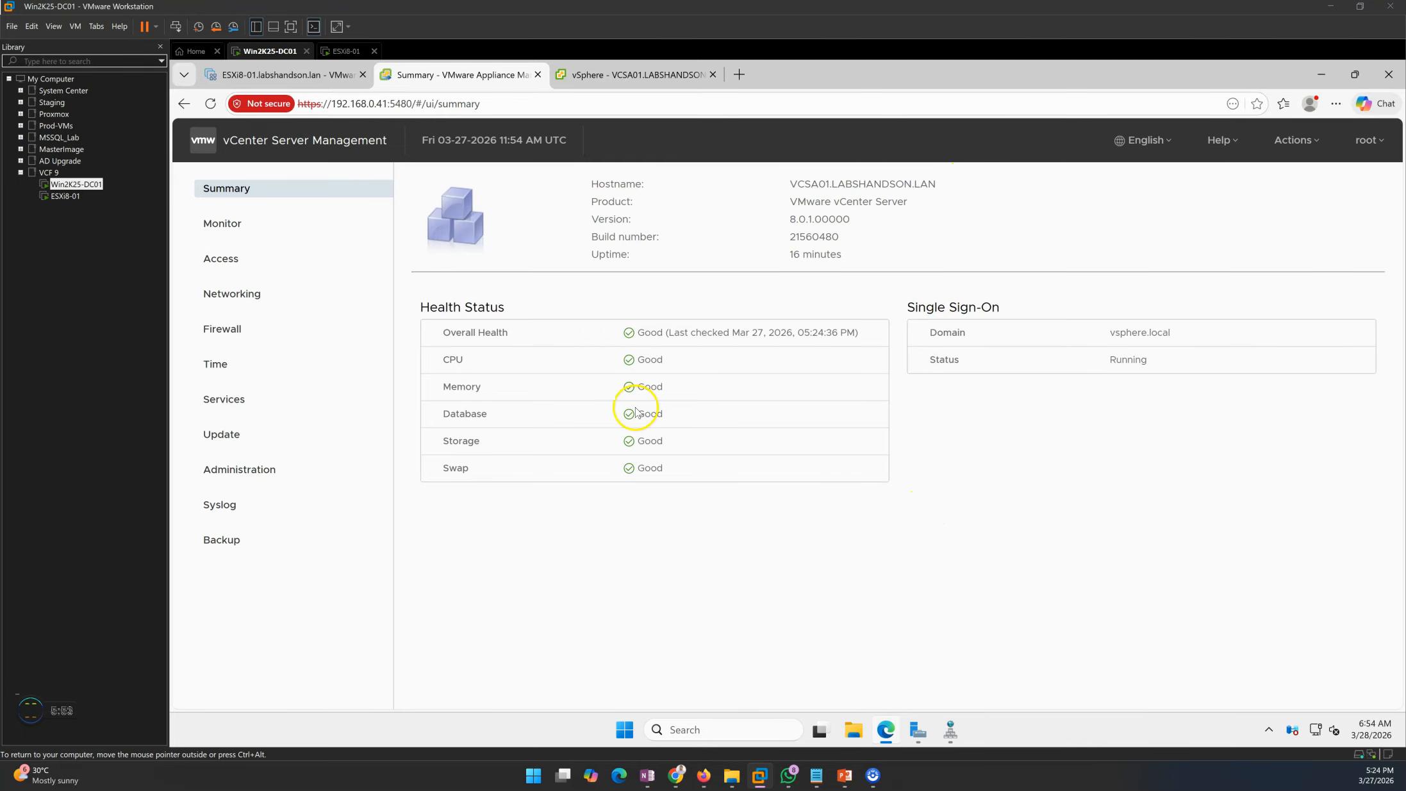
click(238, 551)
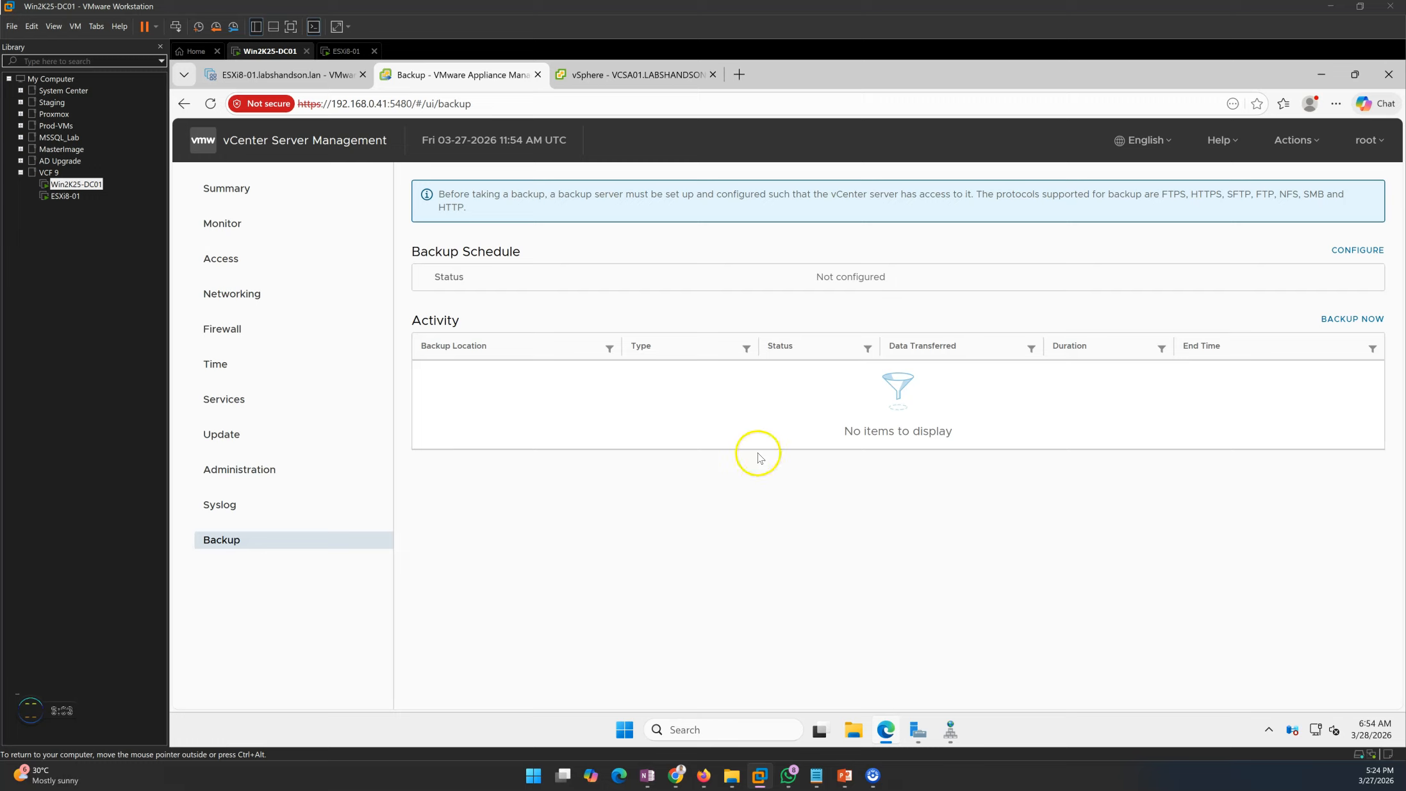
click(231, 195)
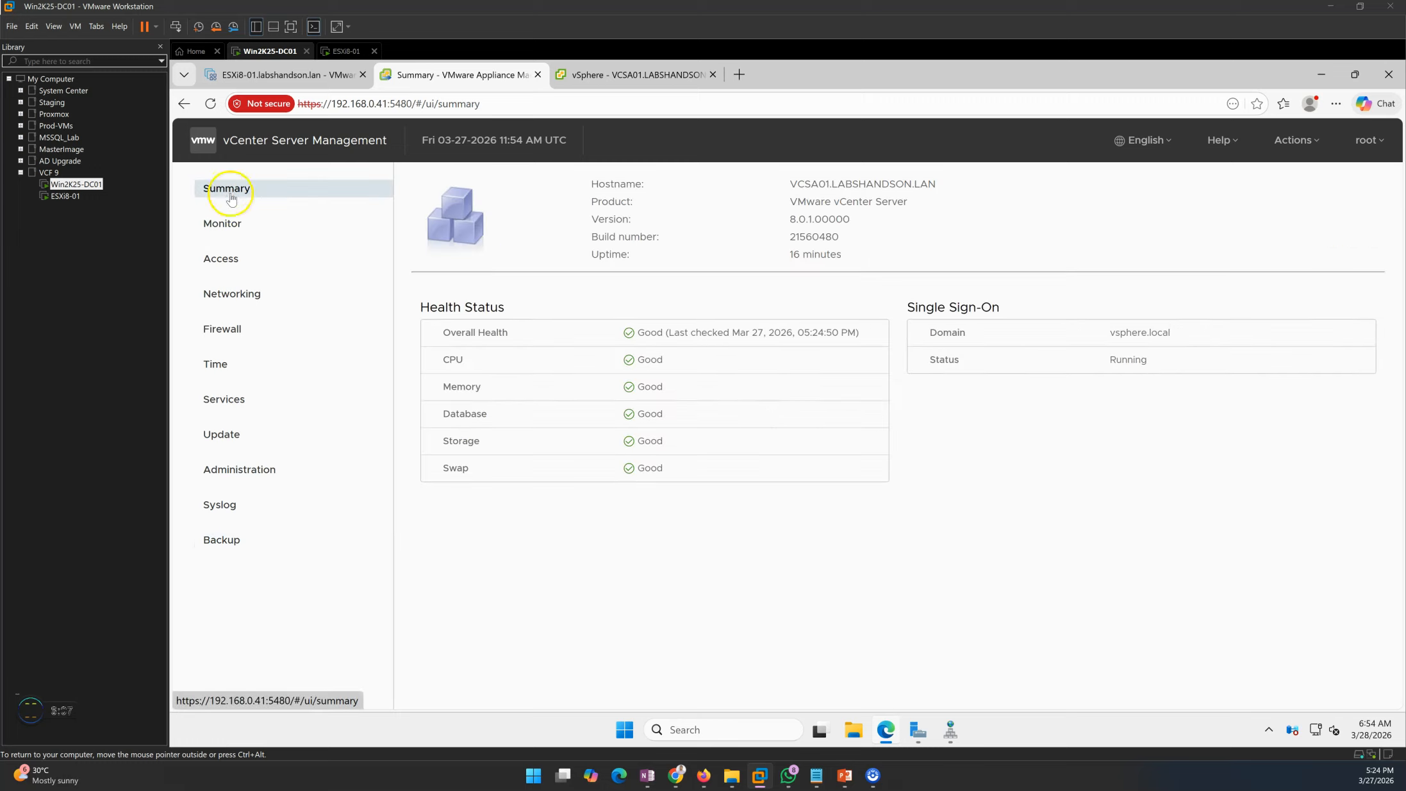
click(635, 74)
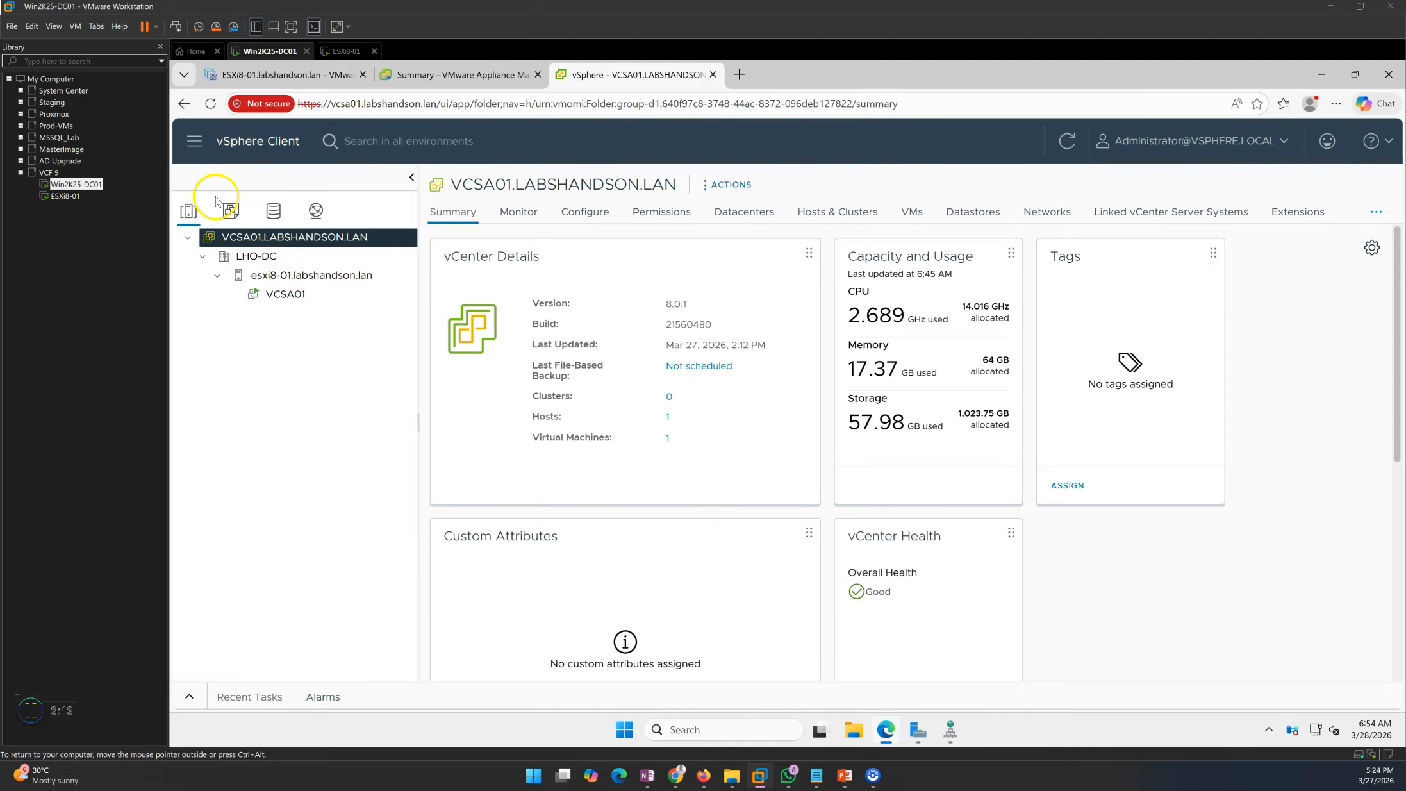
- Browse LHO-DC > esxi8-01 > VCSA01 to show the VM powered on at 192.168.0.41
click(252, 257)
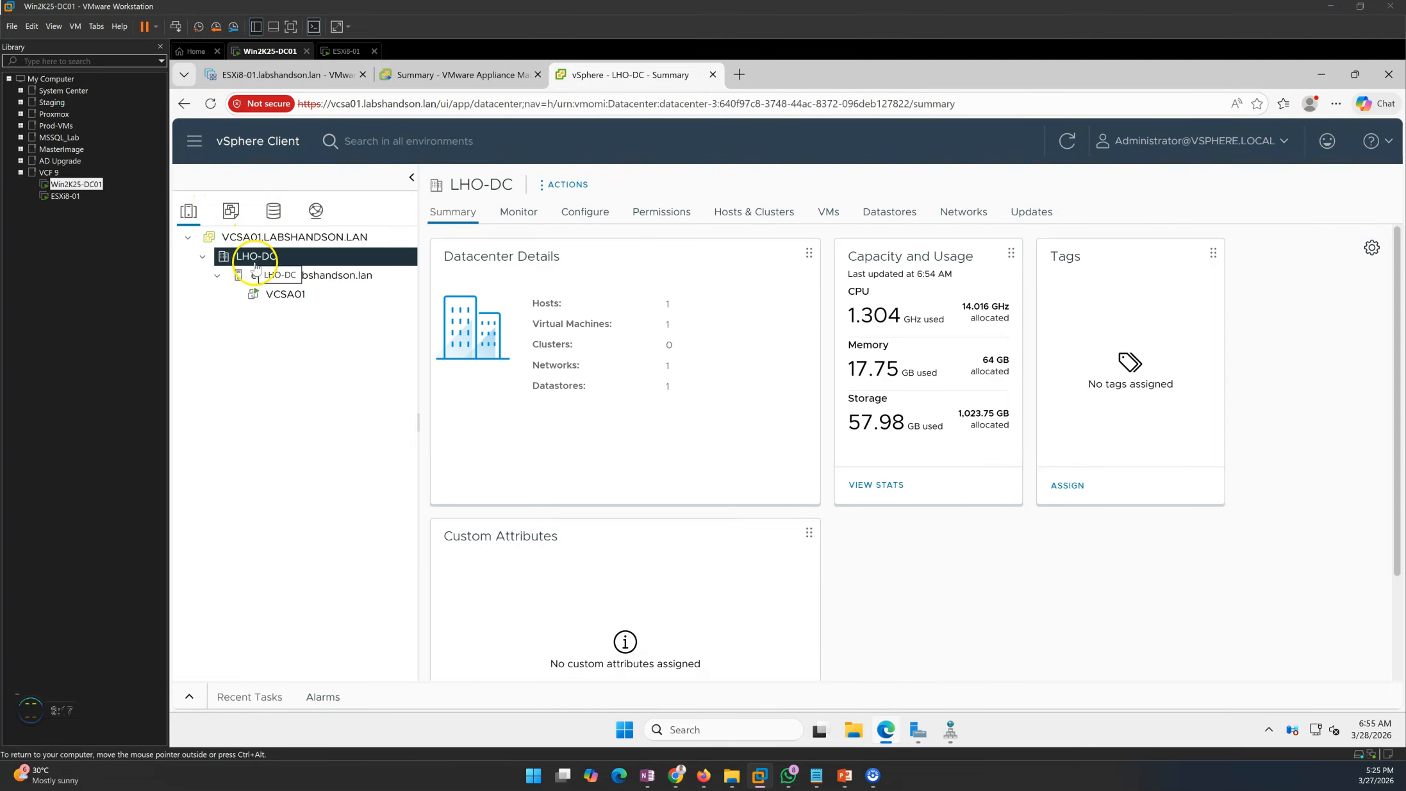
click(270, 275)
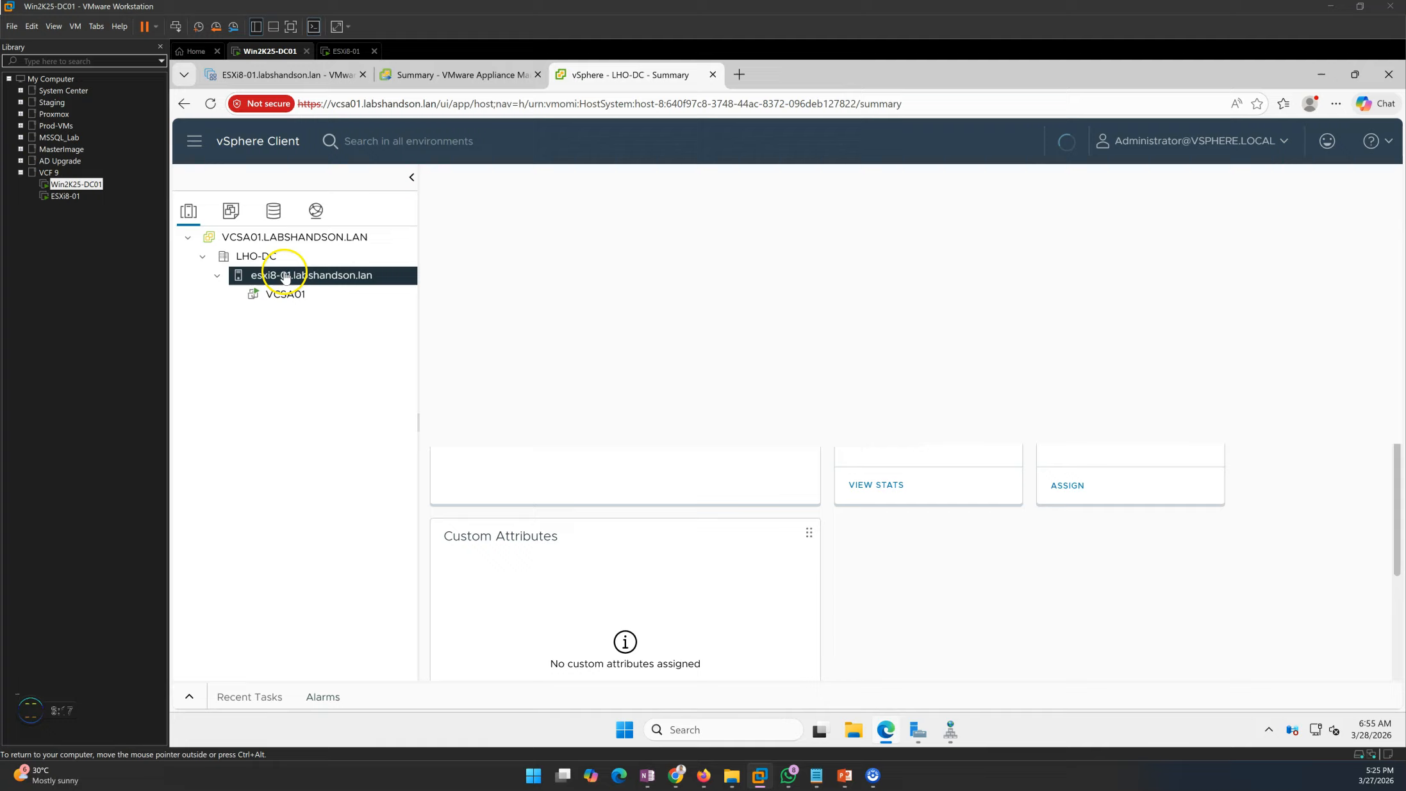
click(272, 294)
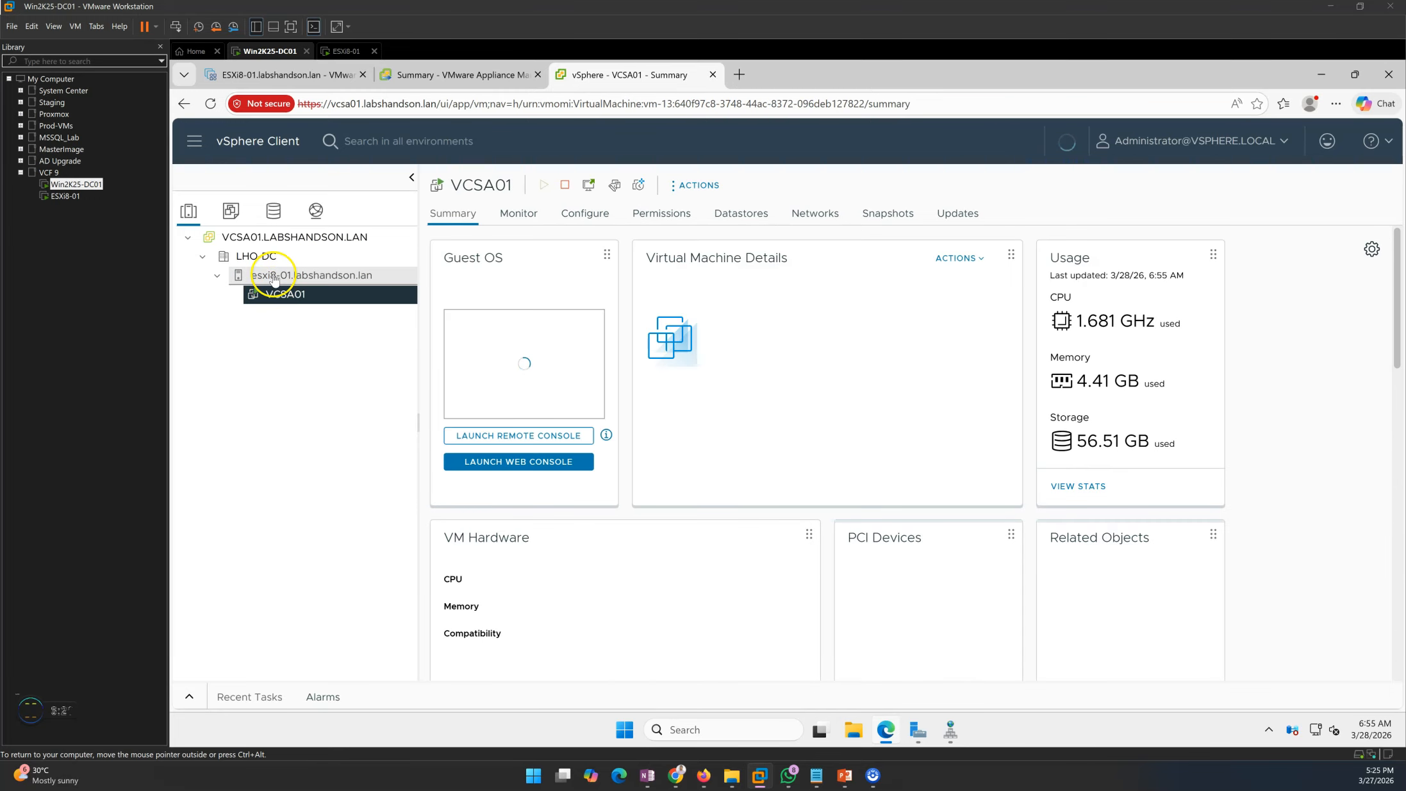
click(273, 277)
click(276, 295)
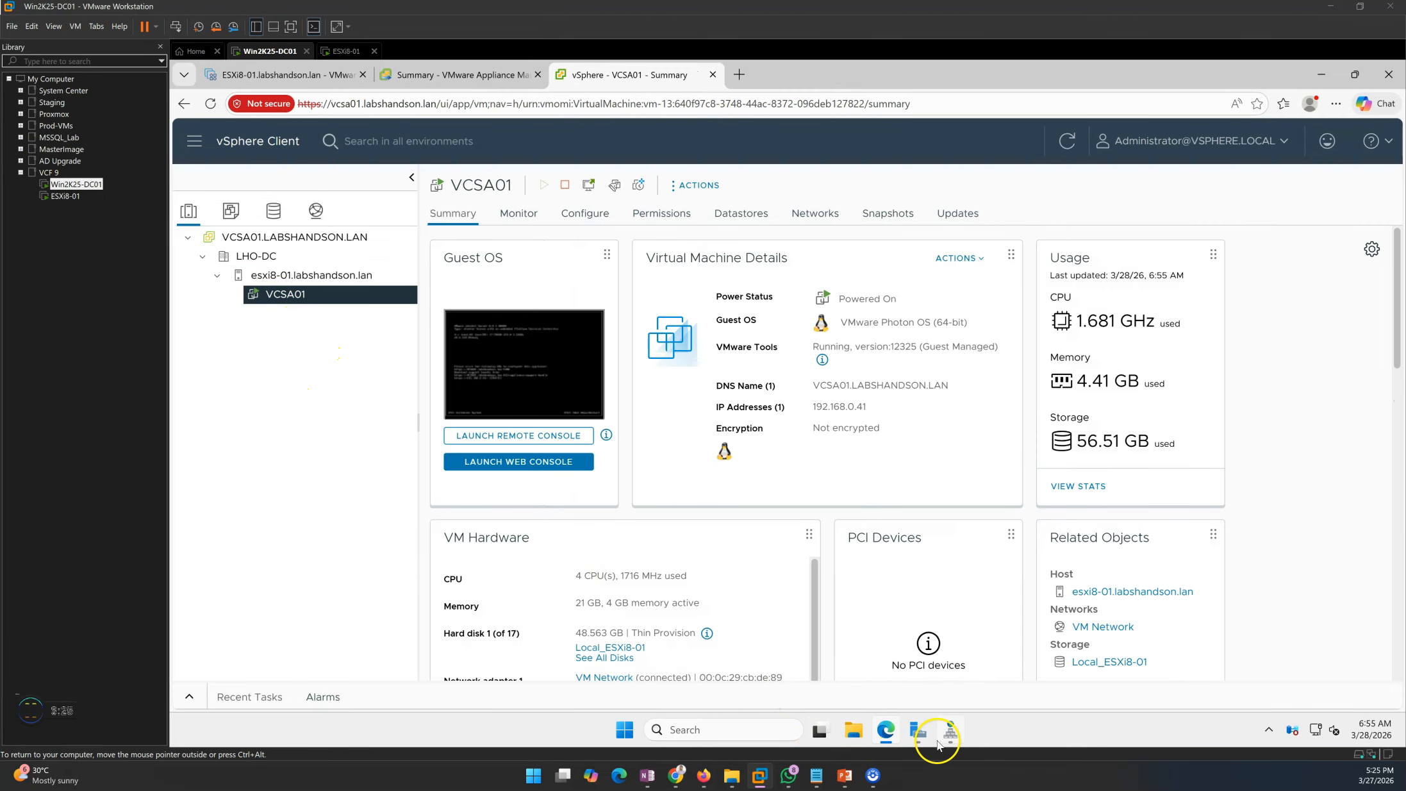
click(857, 731)
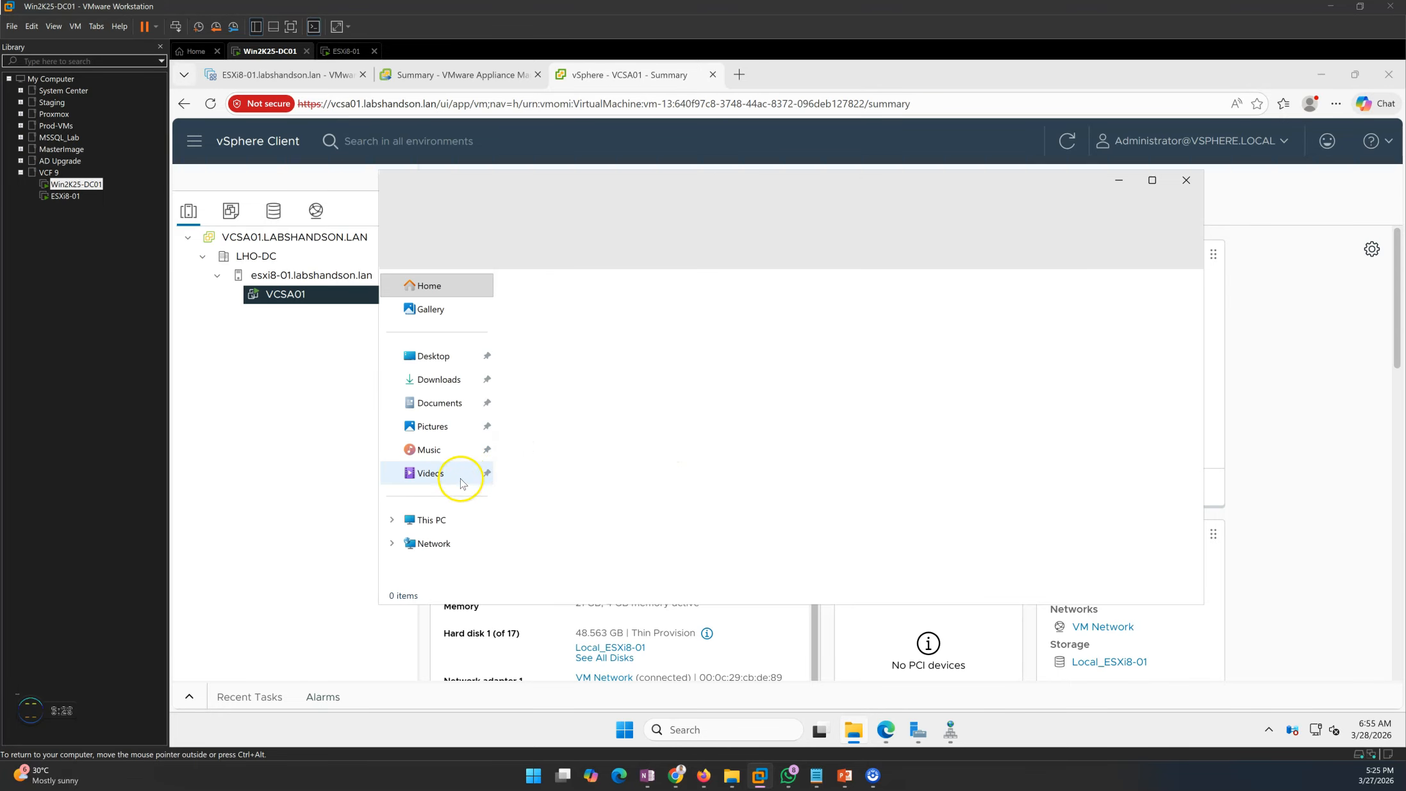
- Attach the VCSA ISO to the Win2K25-DC01 VM's DVD drive in its settings
click(436, 519)
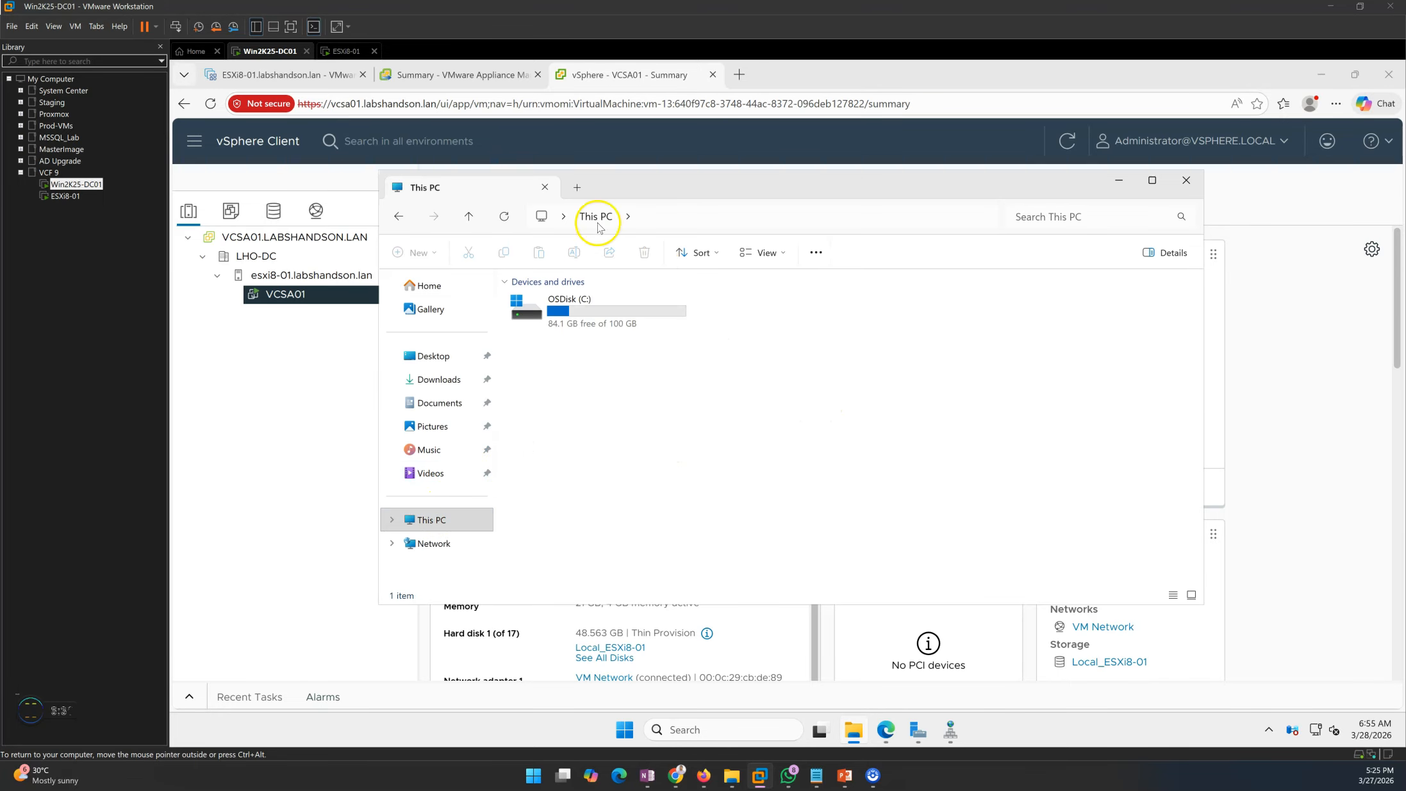
right_click(270, 52)
click(335, 224)
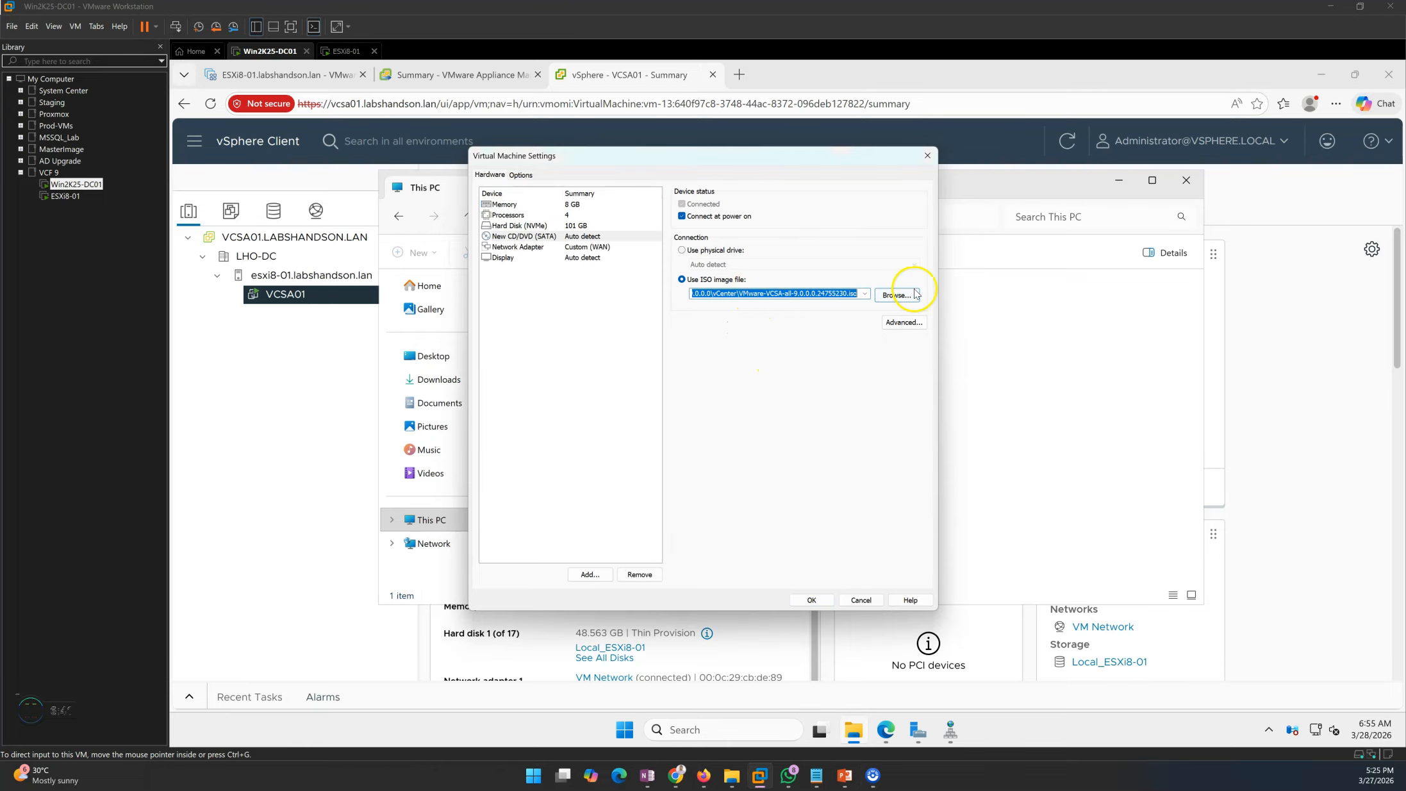
click(811, 599)
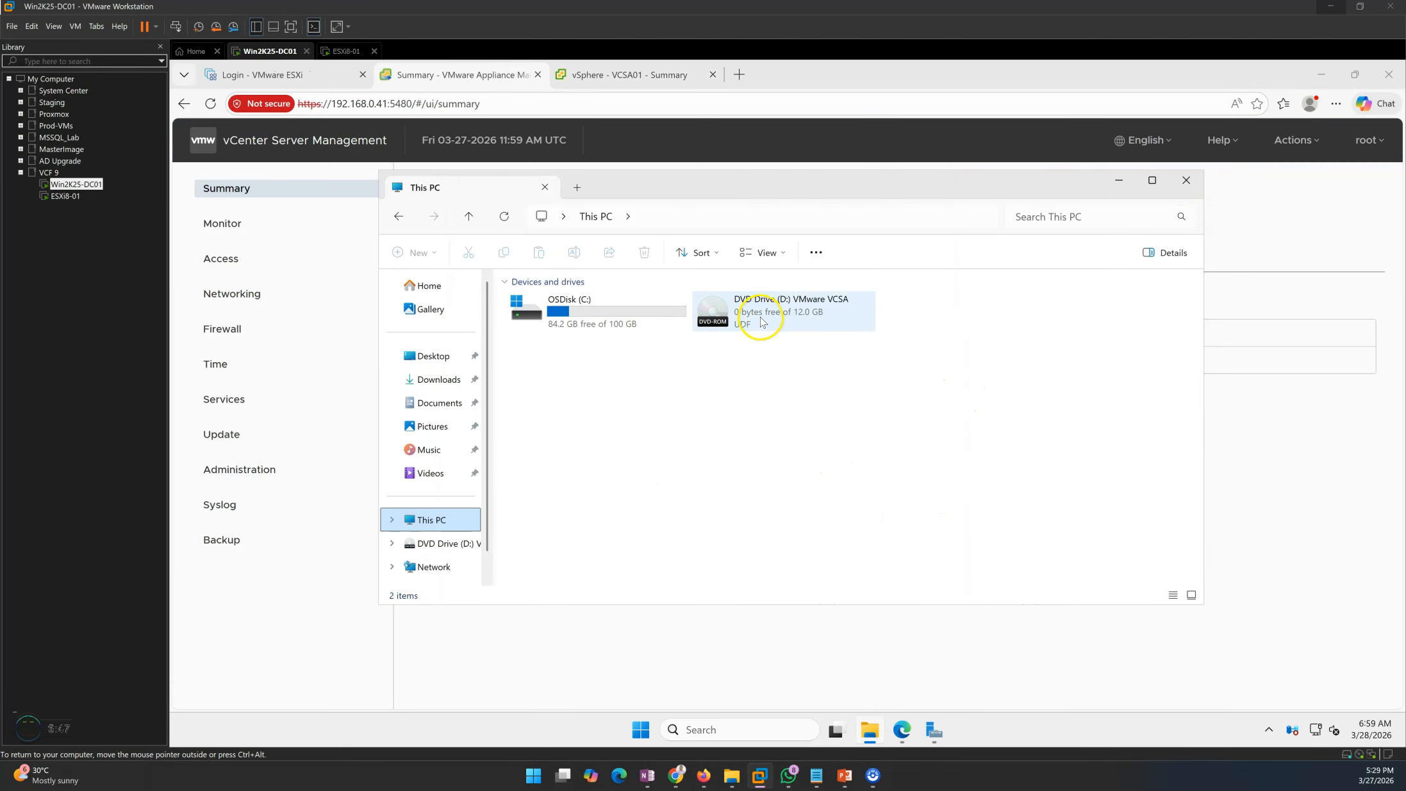
- Browse DVD Drive (D:) > vcsa-ui-installer > win32 and select the installer
double_click(766, 318)
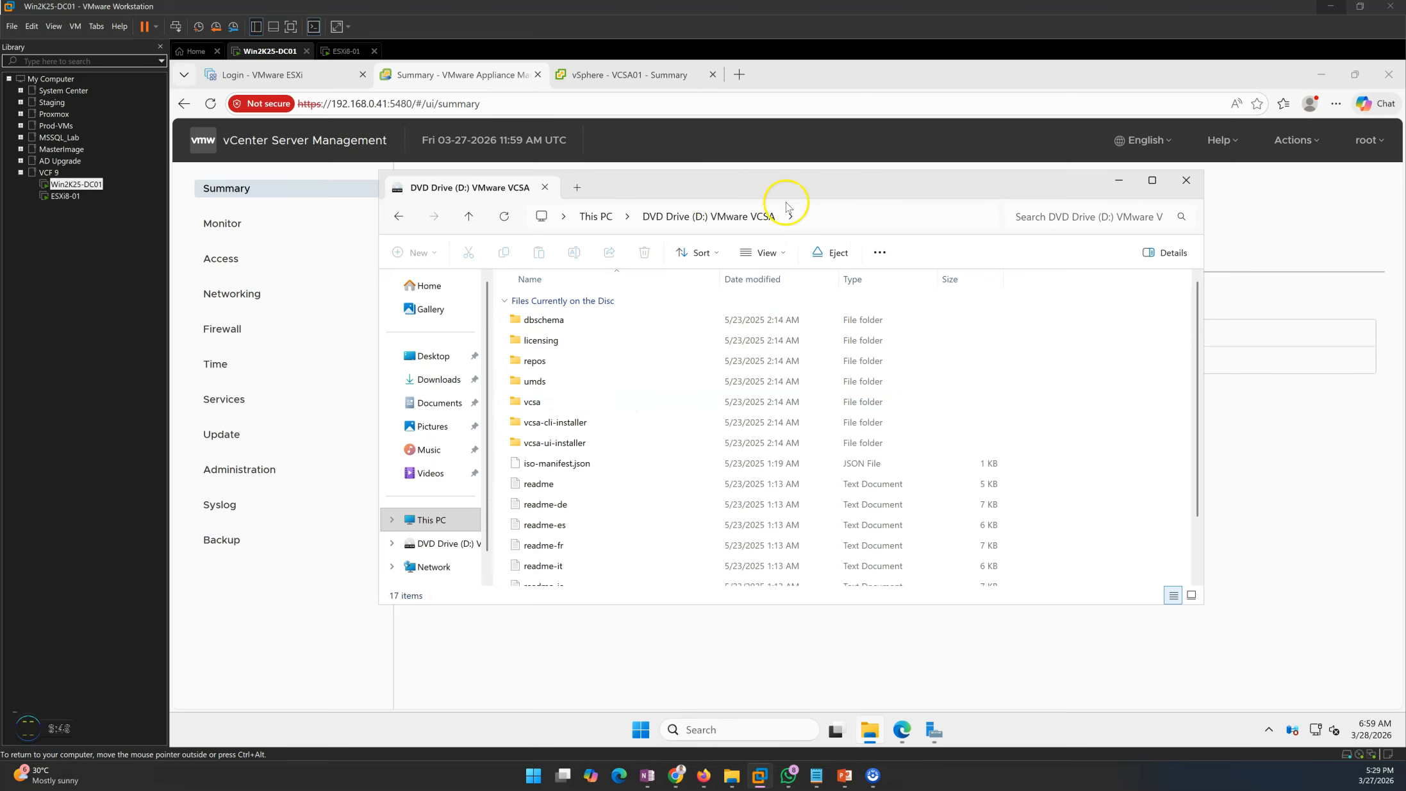
double_click(549, 448)
double_click(544, 362)
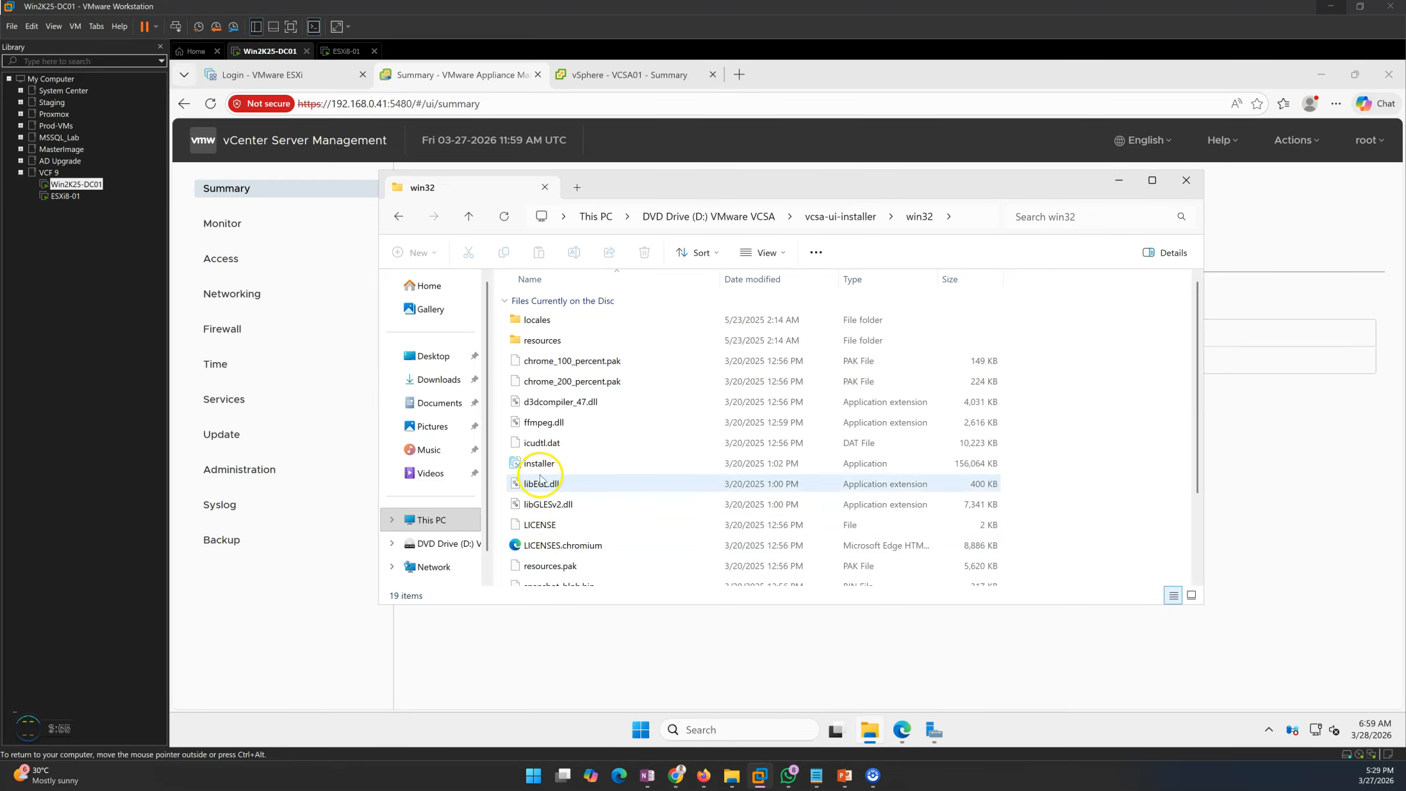
click(544, 466)
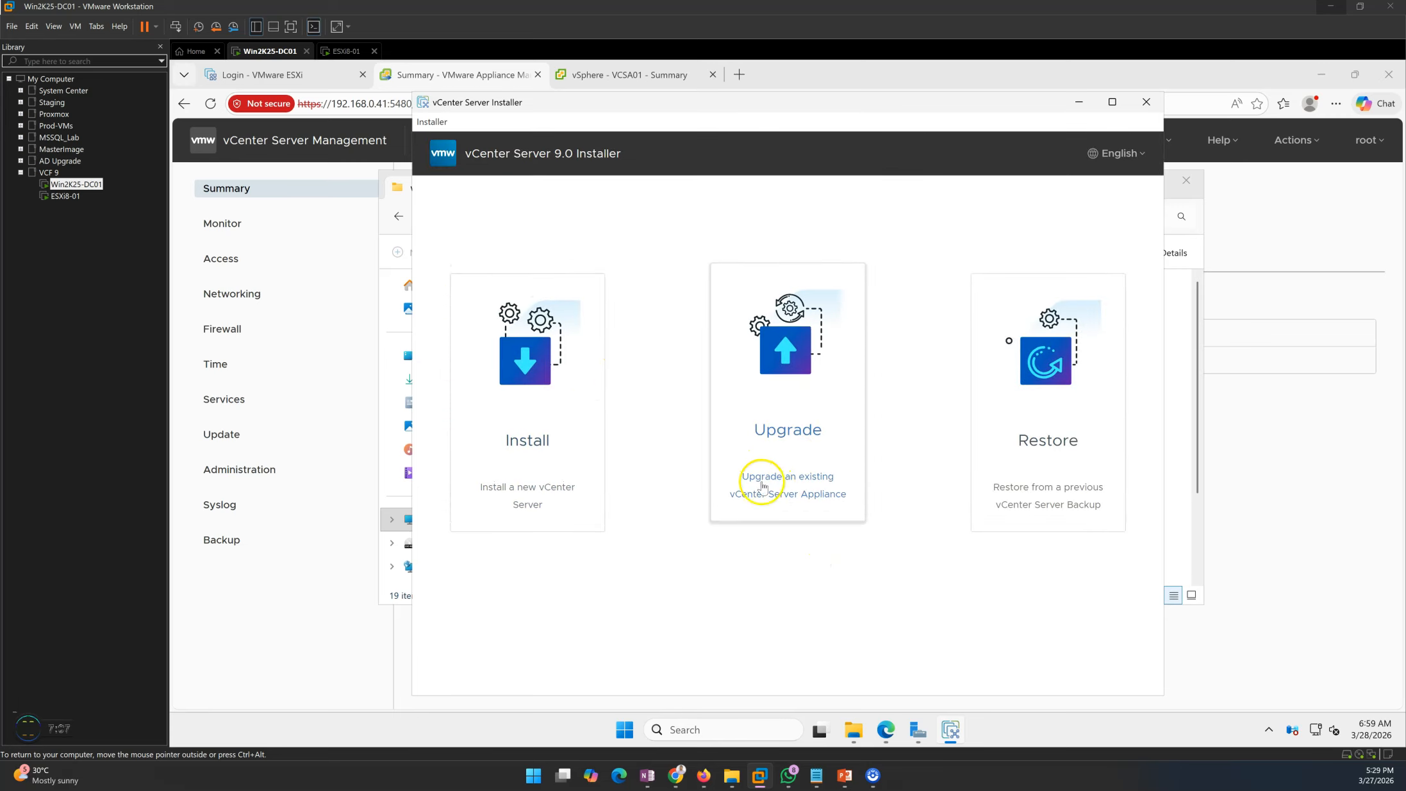
- Choose Upgrade, accept the license agreement, and advance to Connect to source appliance
click(795, 417)
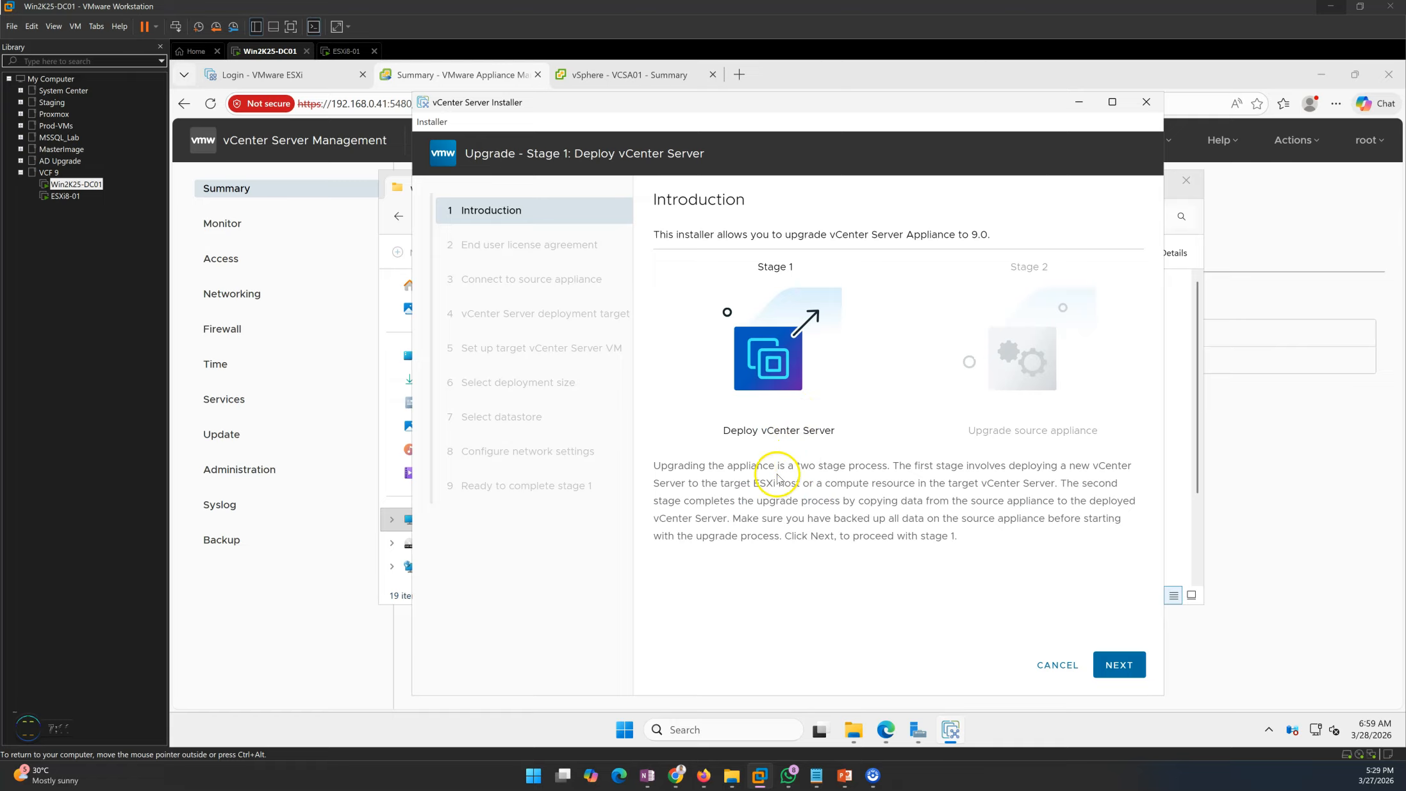
drag(518, 154, 750, 157)
click(1119, 665)
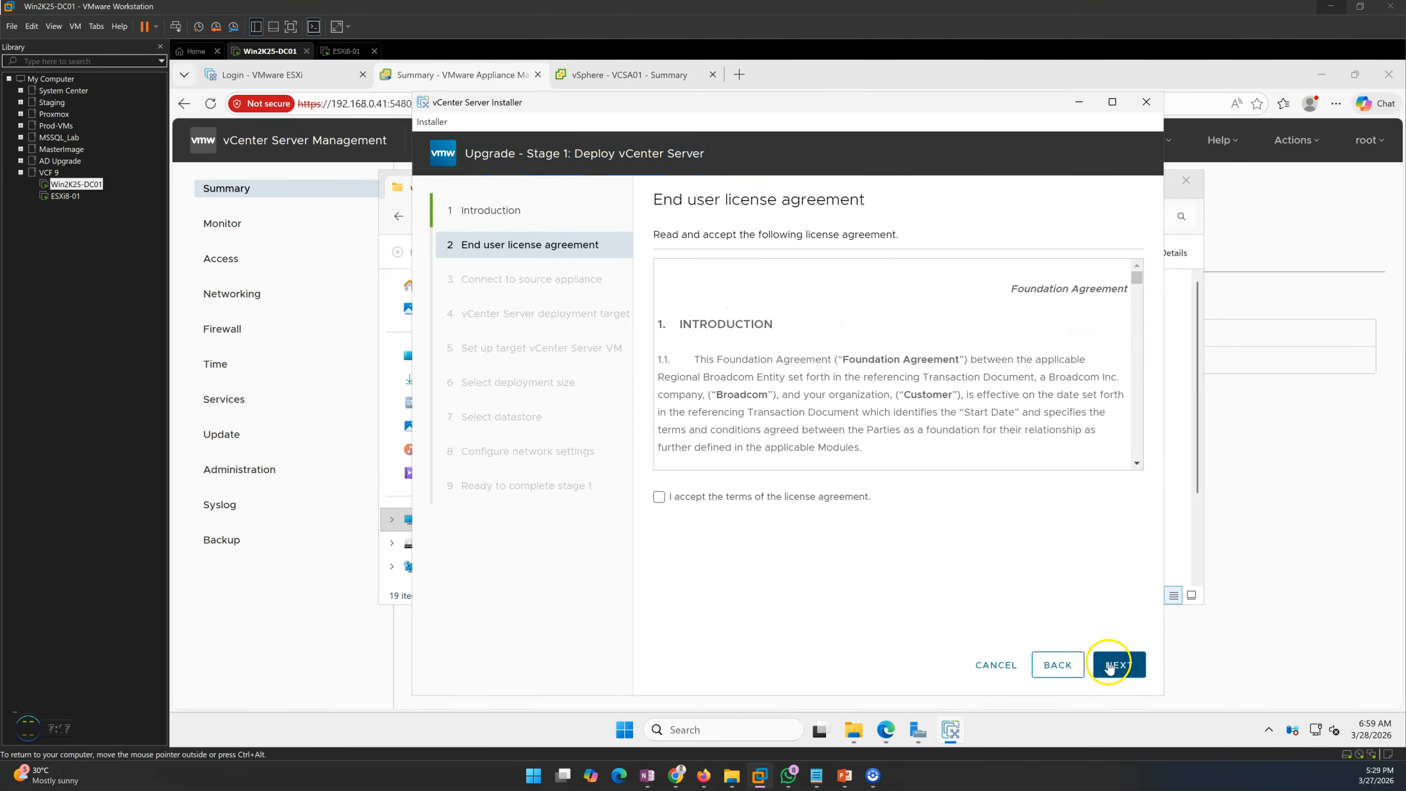
click(705, 498)
click(1120, 665)
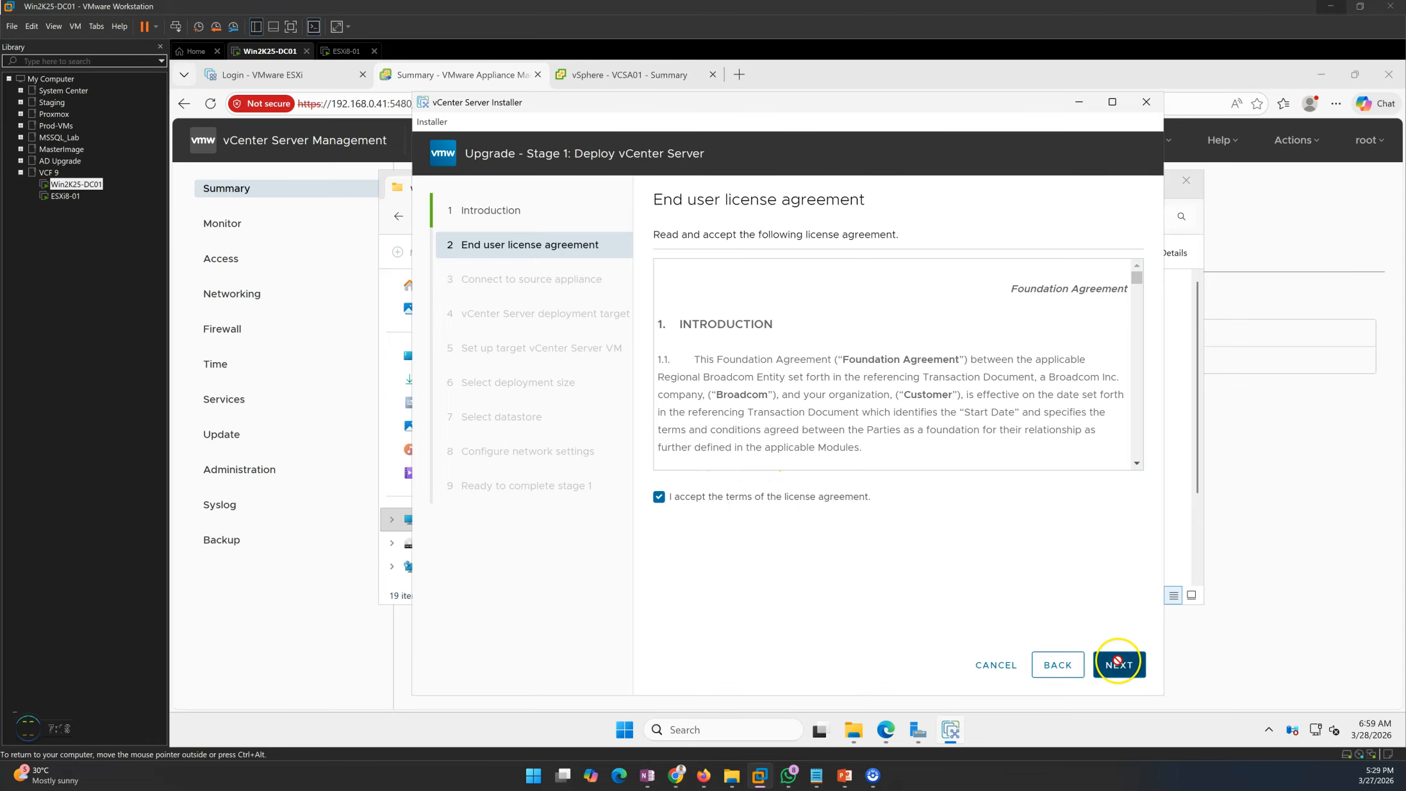
drag(644, 199, 870, 213)
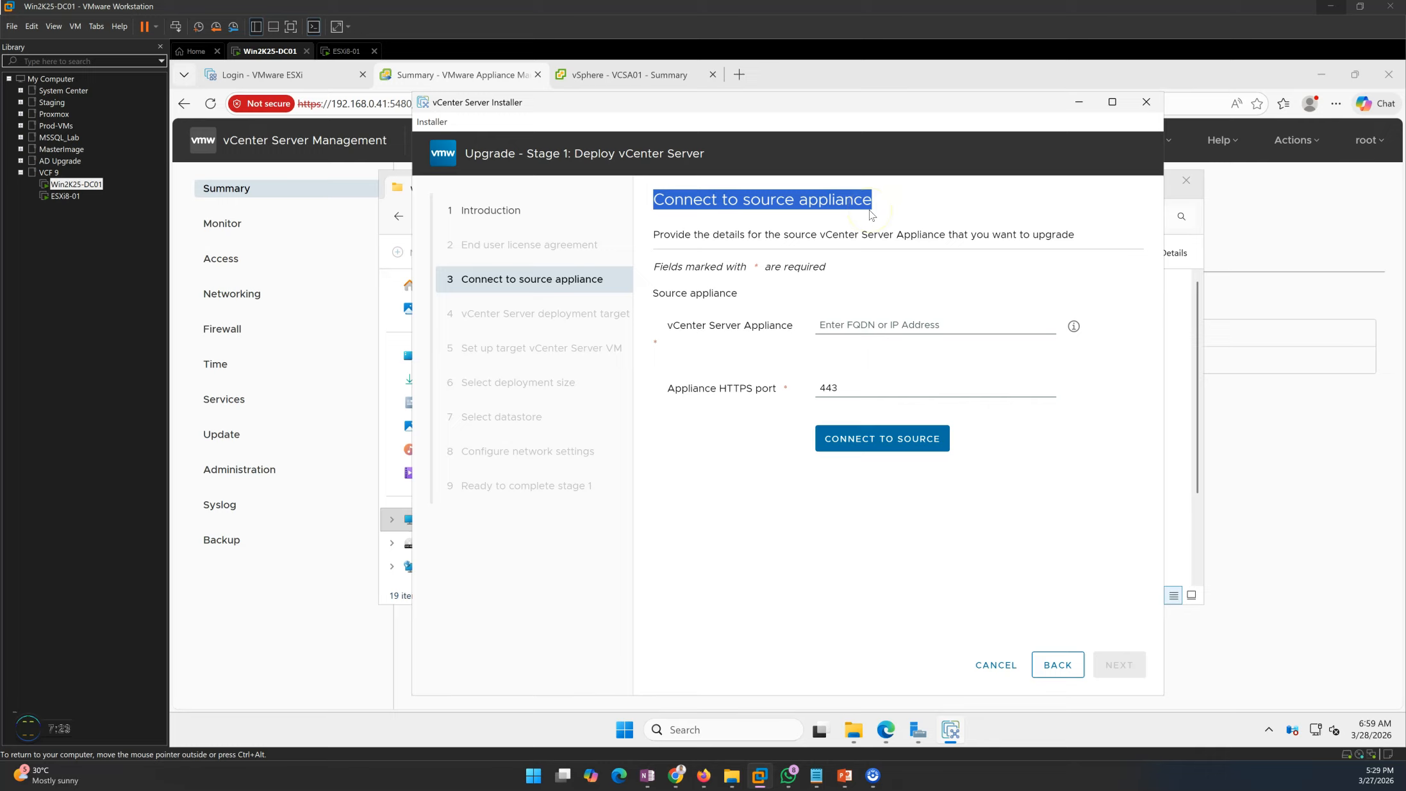
- Paste VCSA01.LABSHANDSON.LAN from the appliance summary as the source on port 443 and connect
click(827, 325)
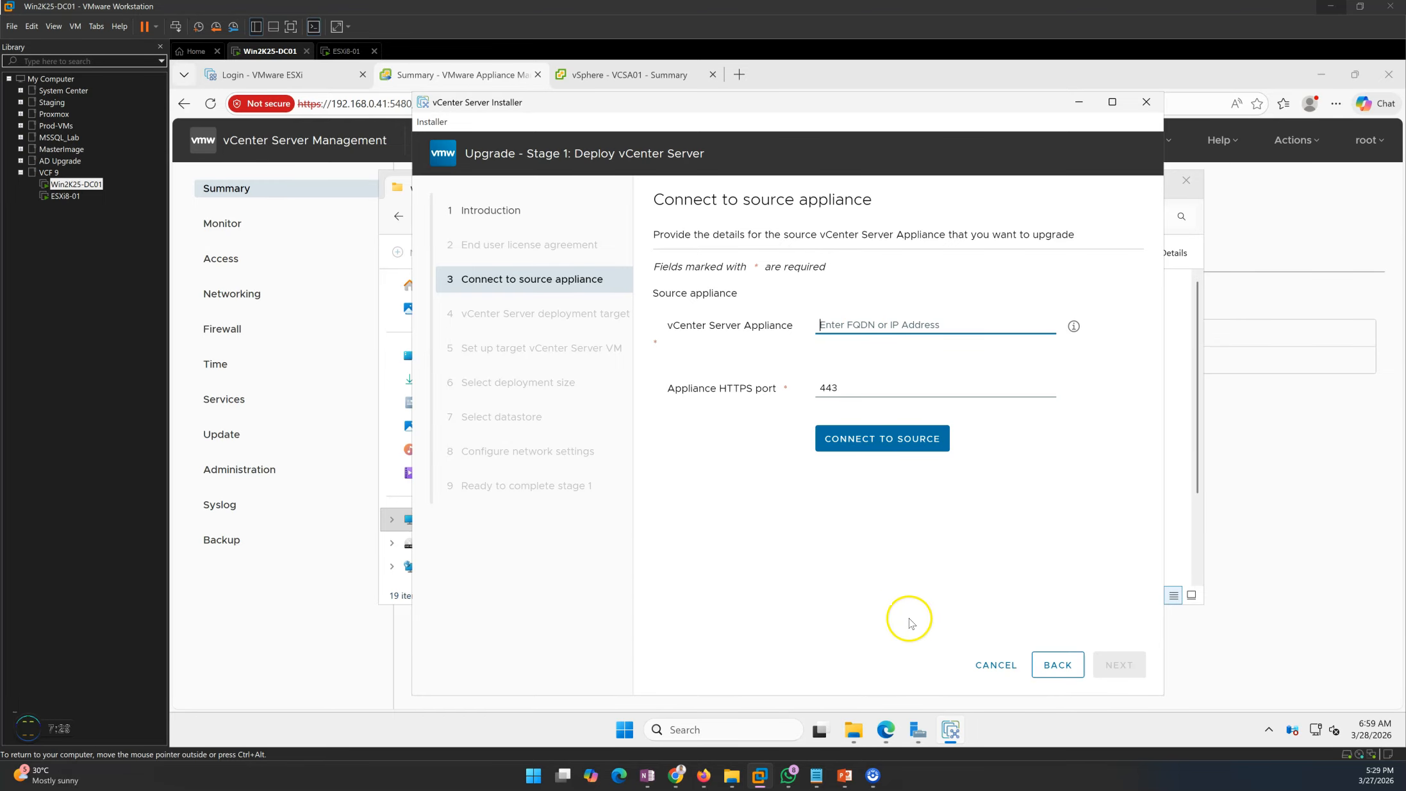
mouse_move(859, 737)
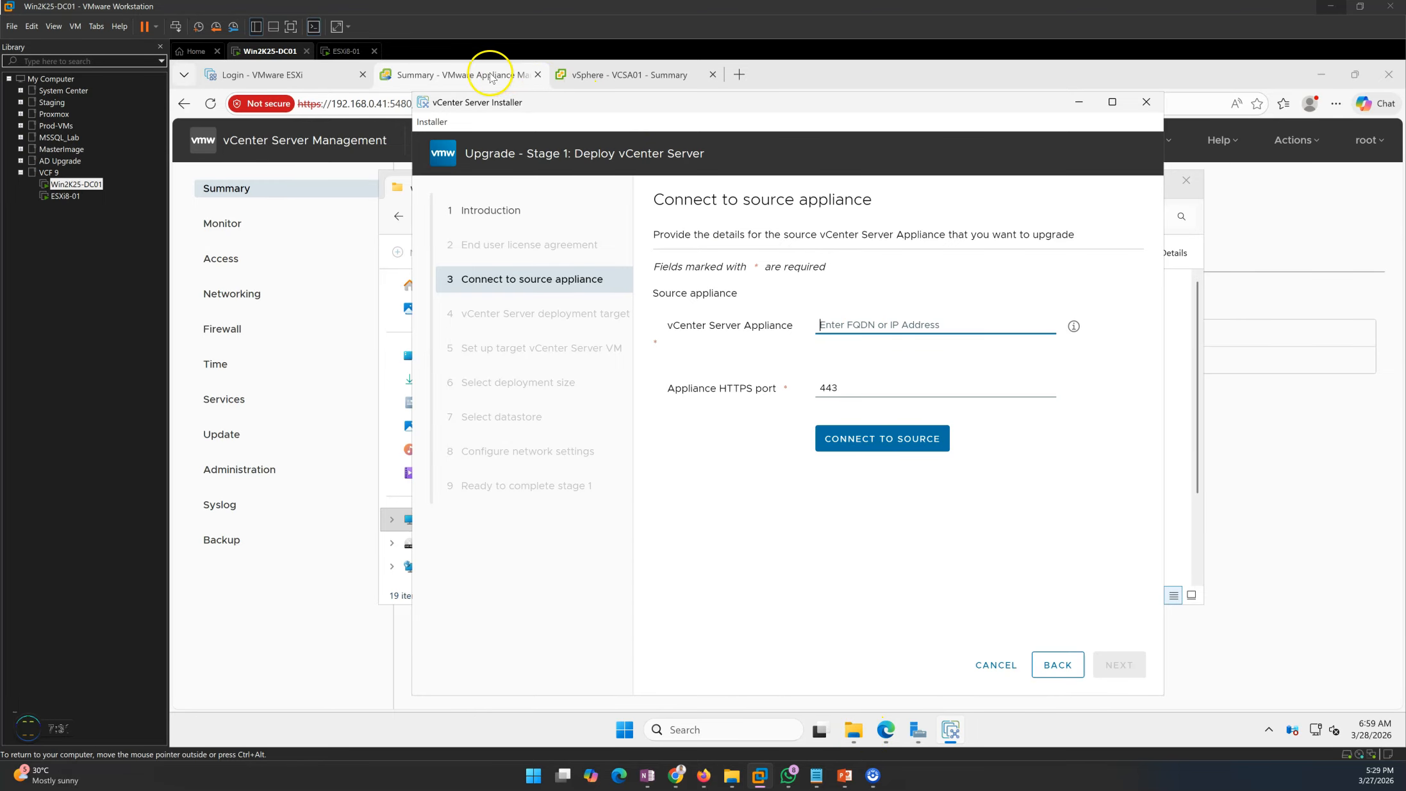
key(alt+Tab)
drag(943, 186, 773, 186)
key(ctrl+c)
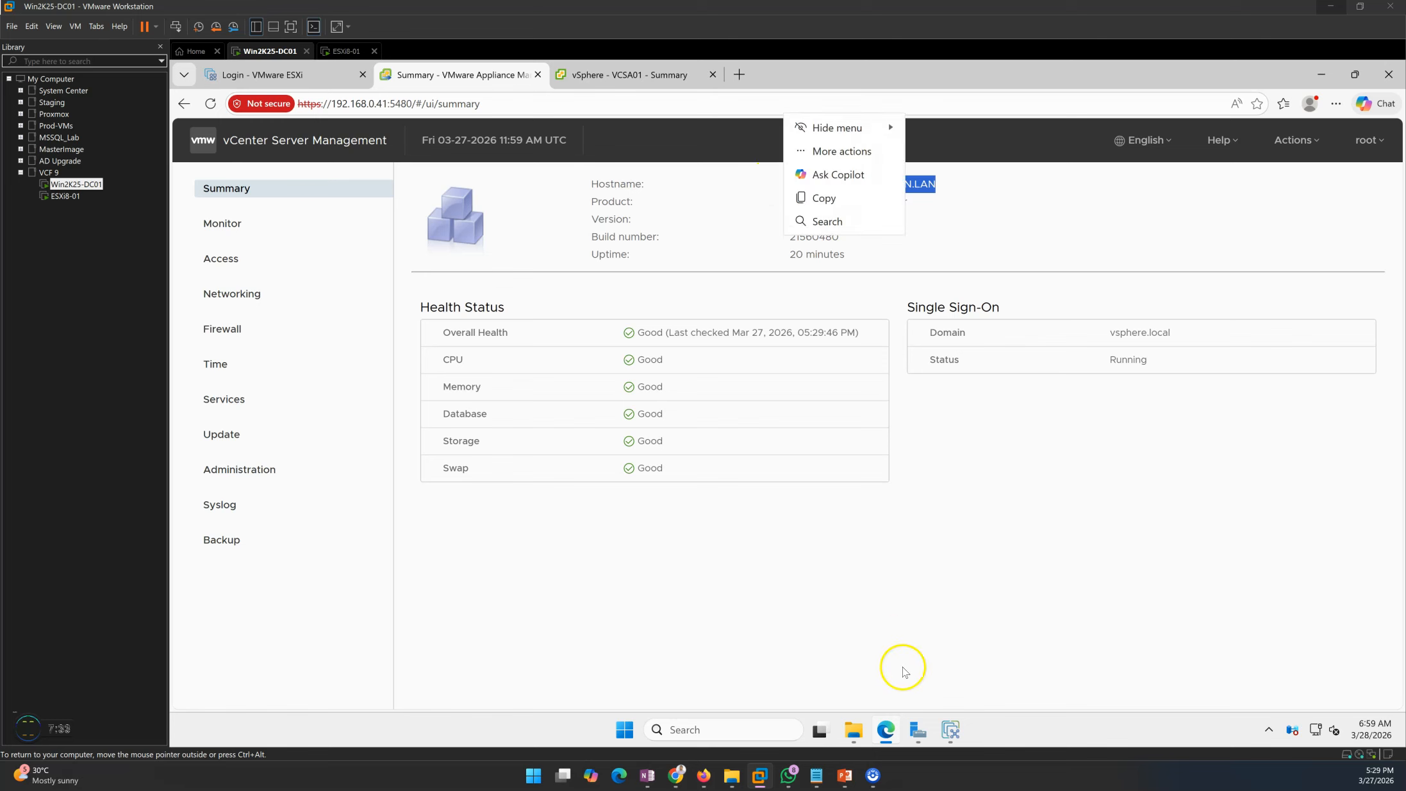
click(950, 729)
key(ctrl+v)
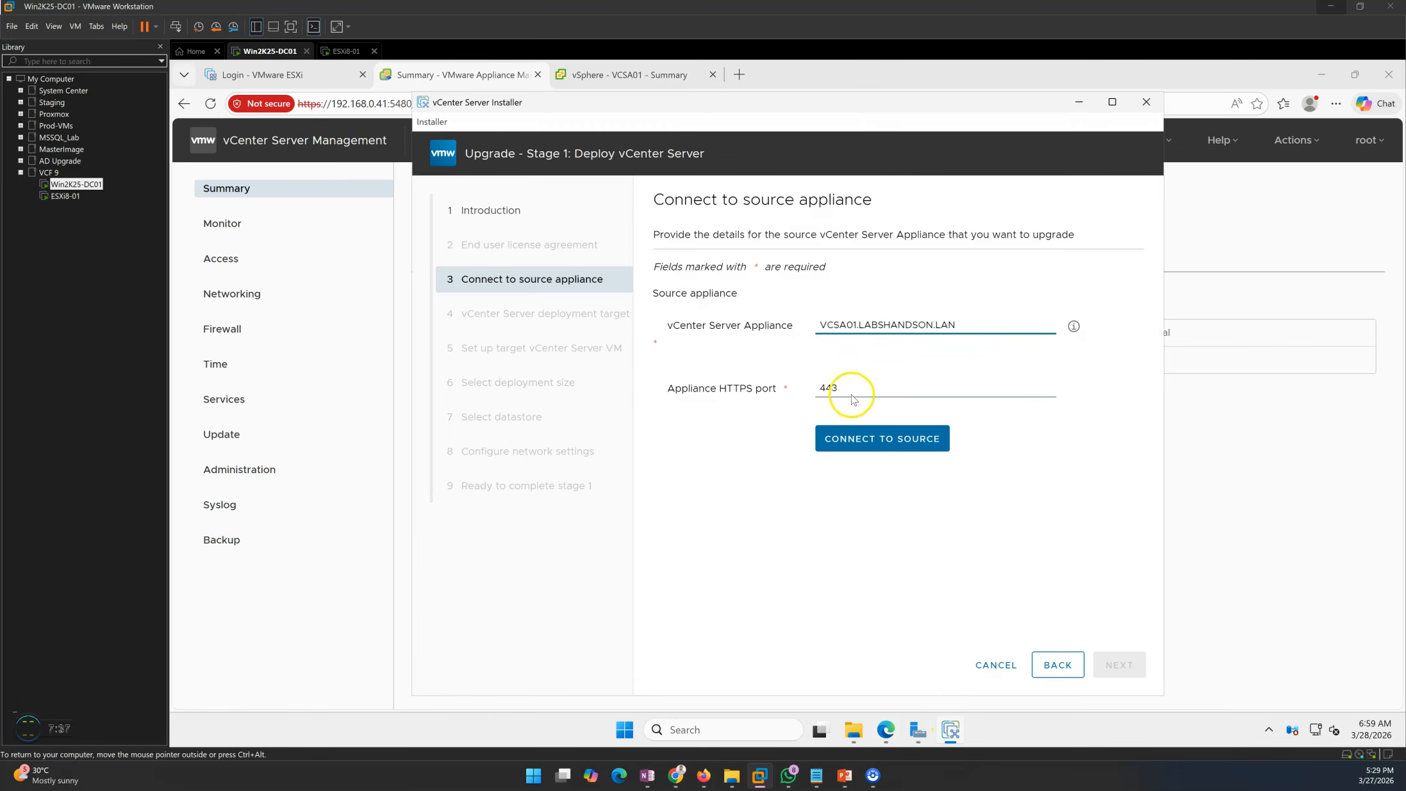
drag(954, 324, 685, 327)
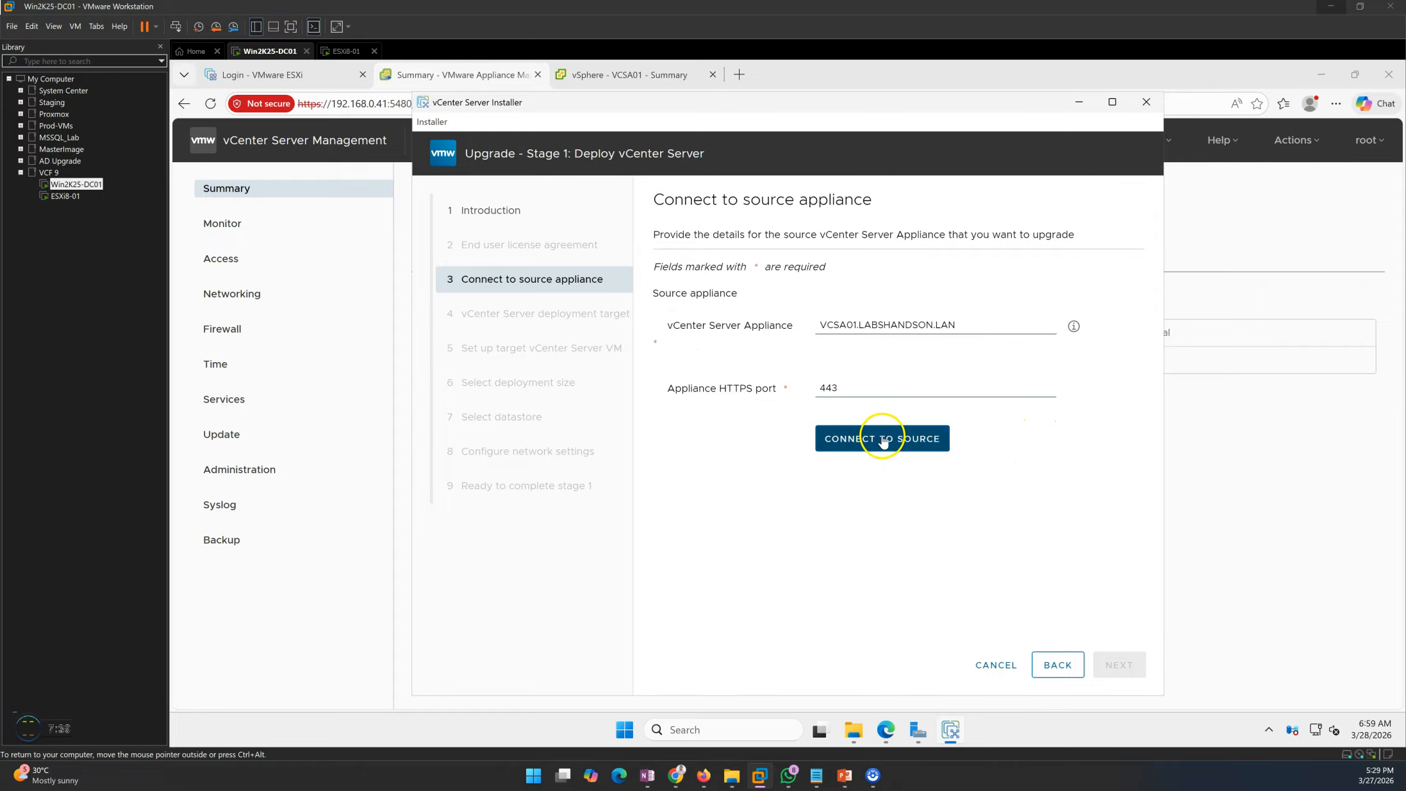
click(884, 438)
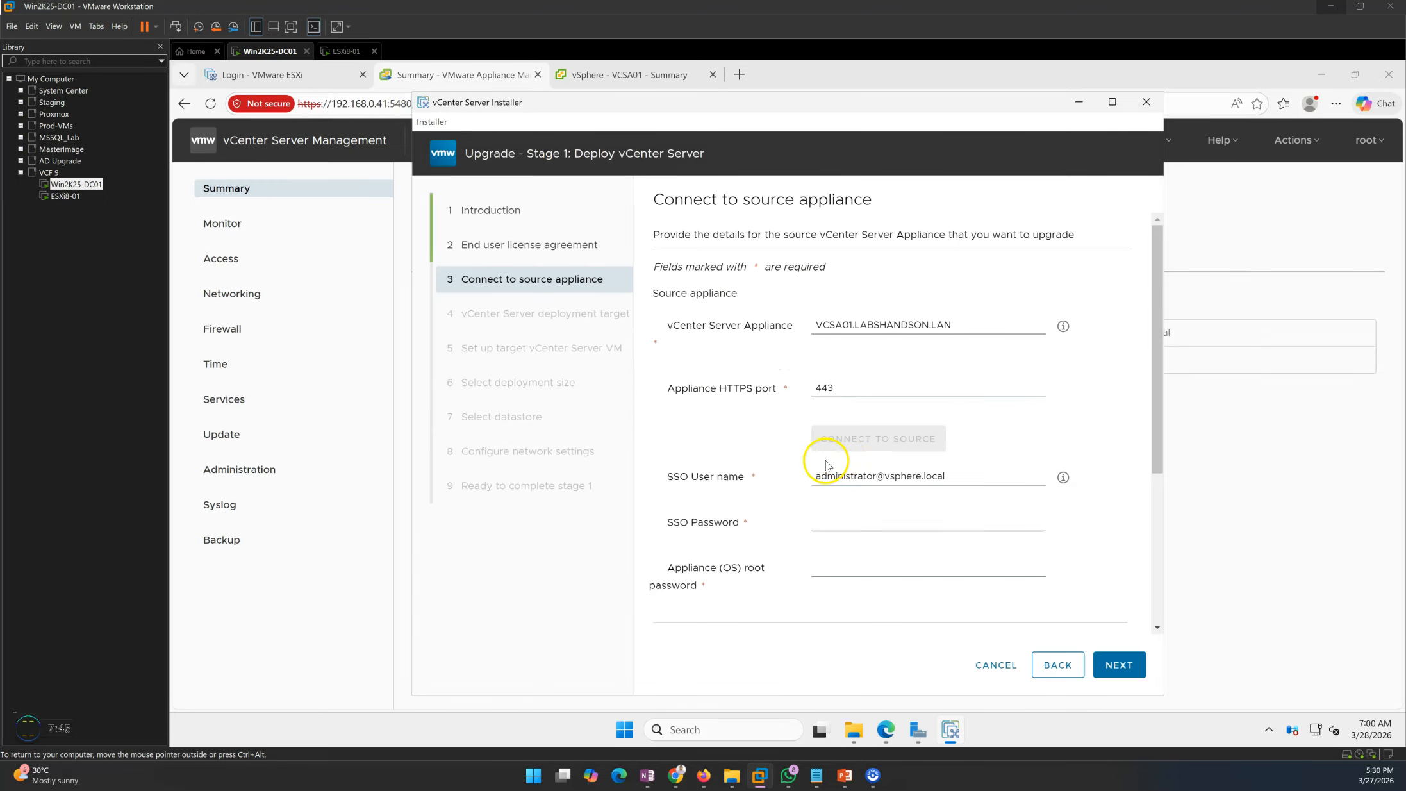
- Enter the SSO password and the source appliance root password
click(846, 525)
scroll(847, 525, down, 2)
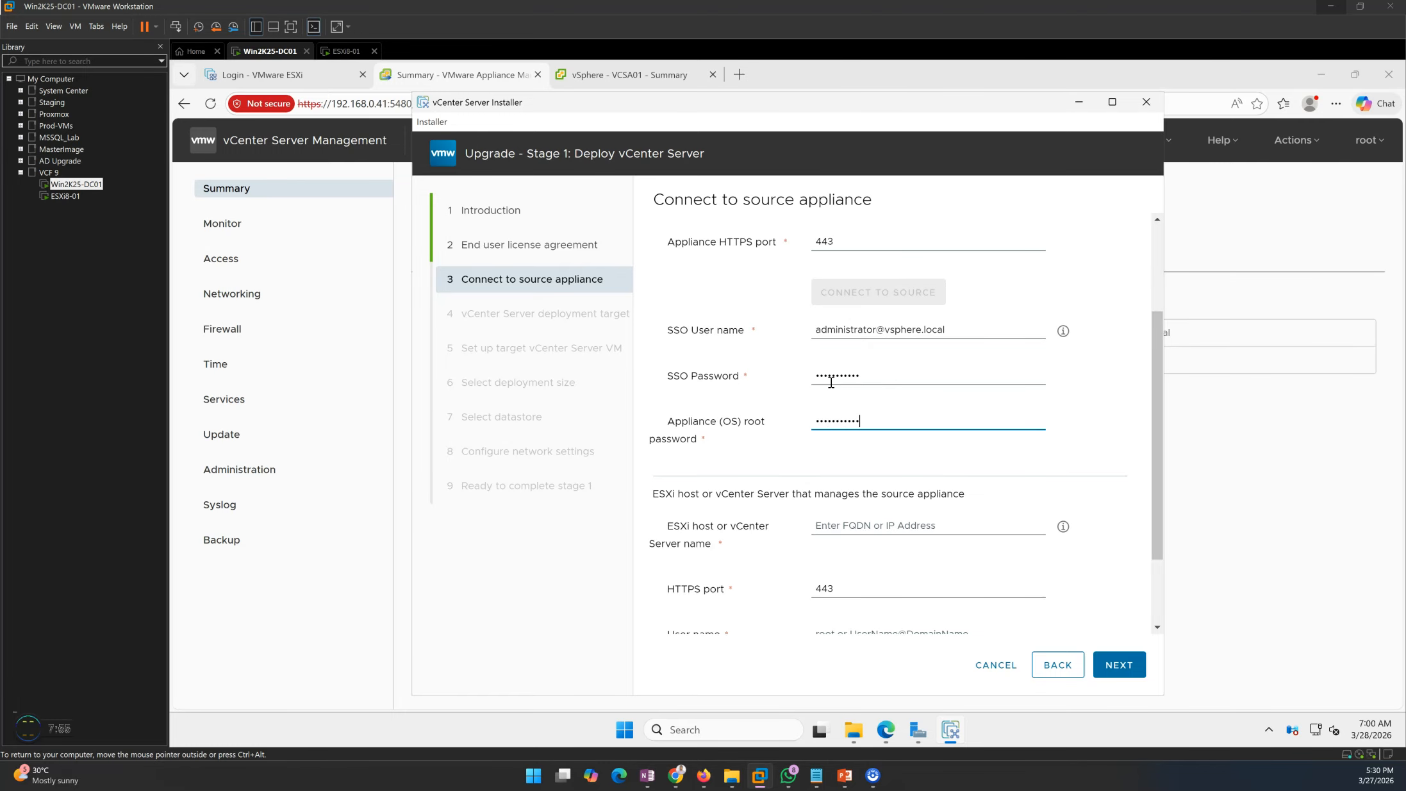
double_click(869, 372)
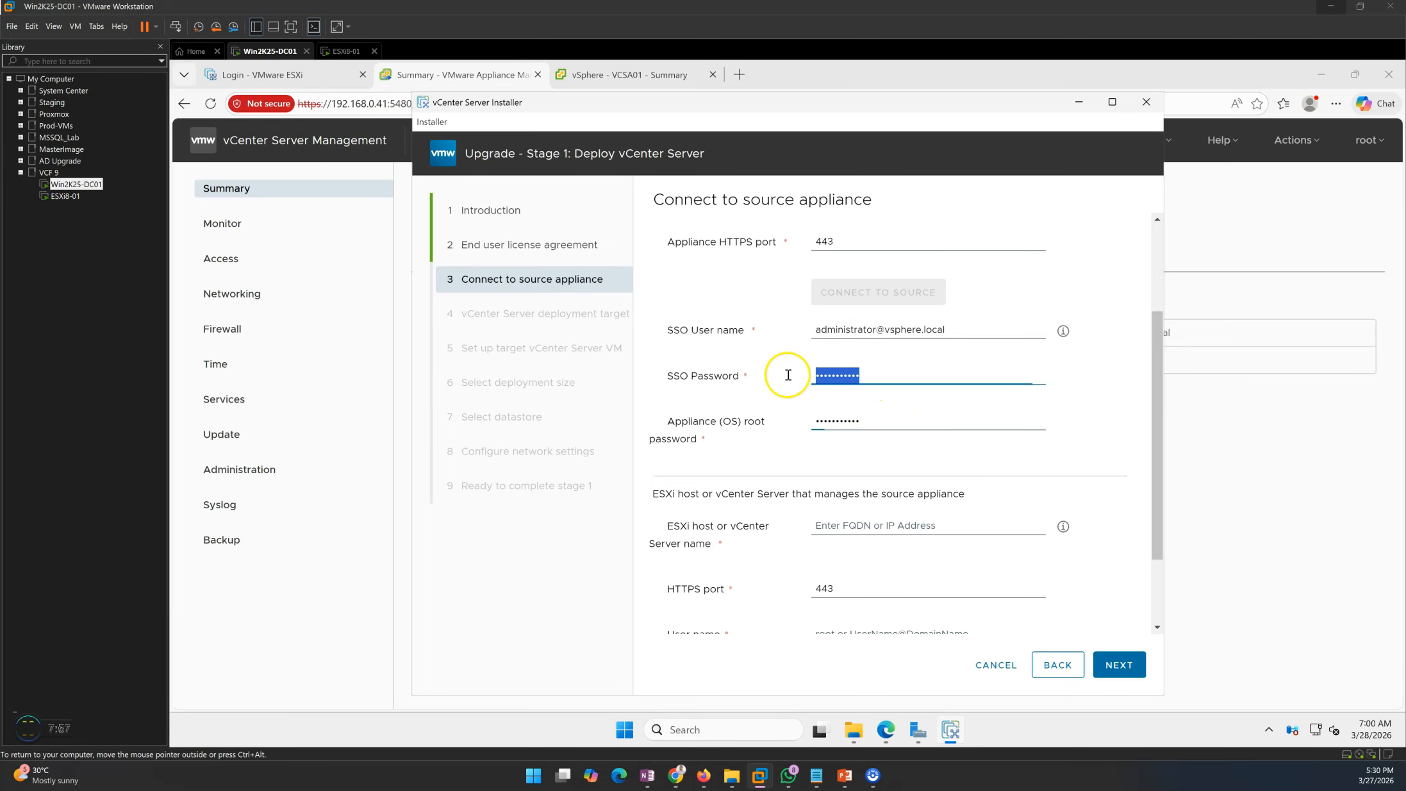
click(885, 415)
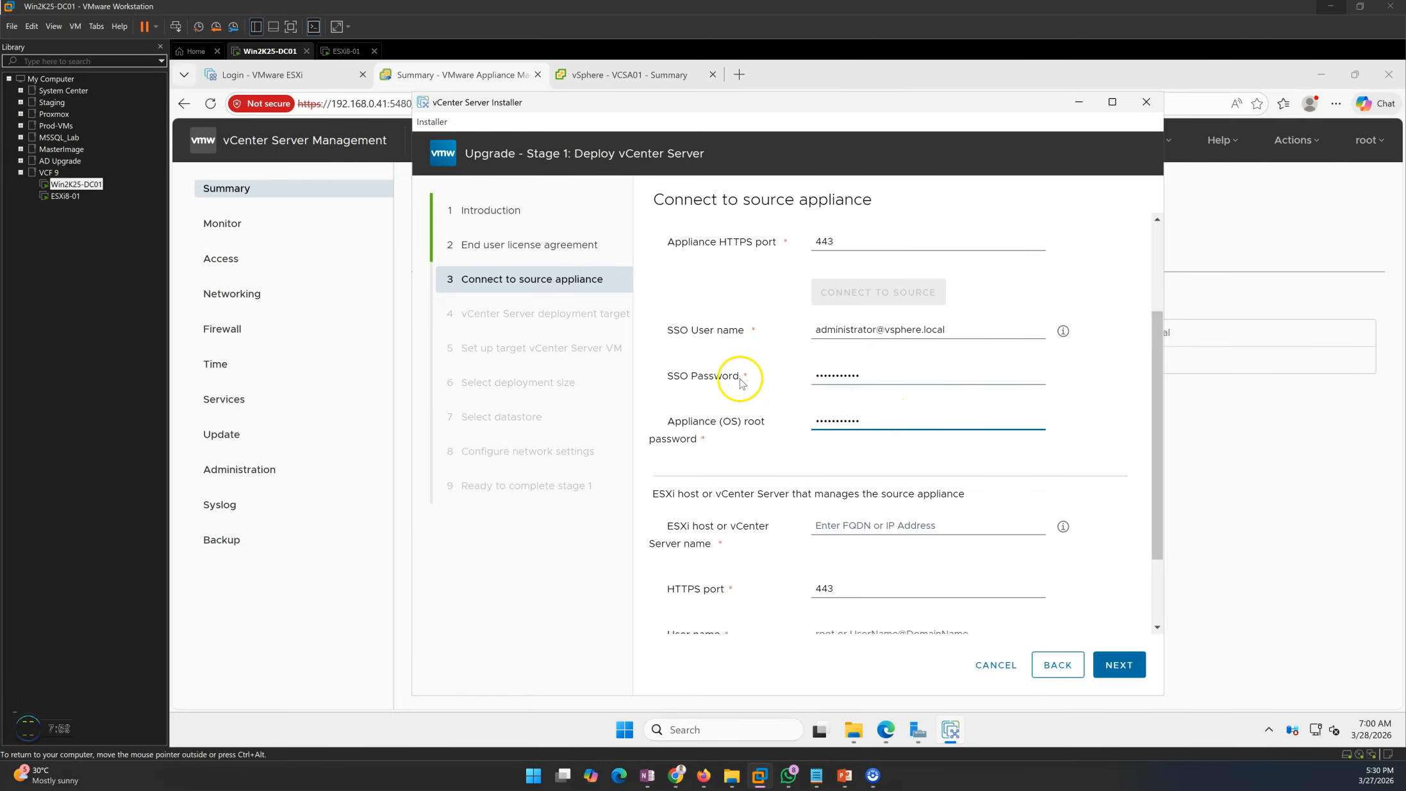
drag(878, 371, 777, 364)
drag(1010, 323, 751, 326)
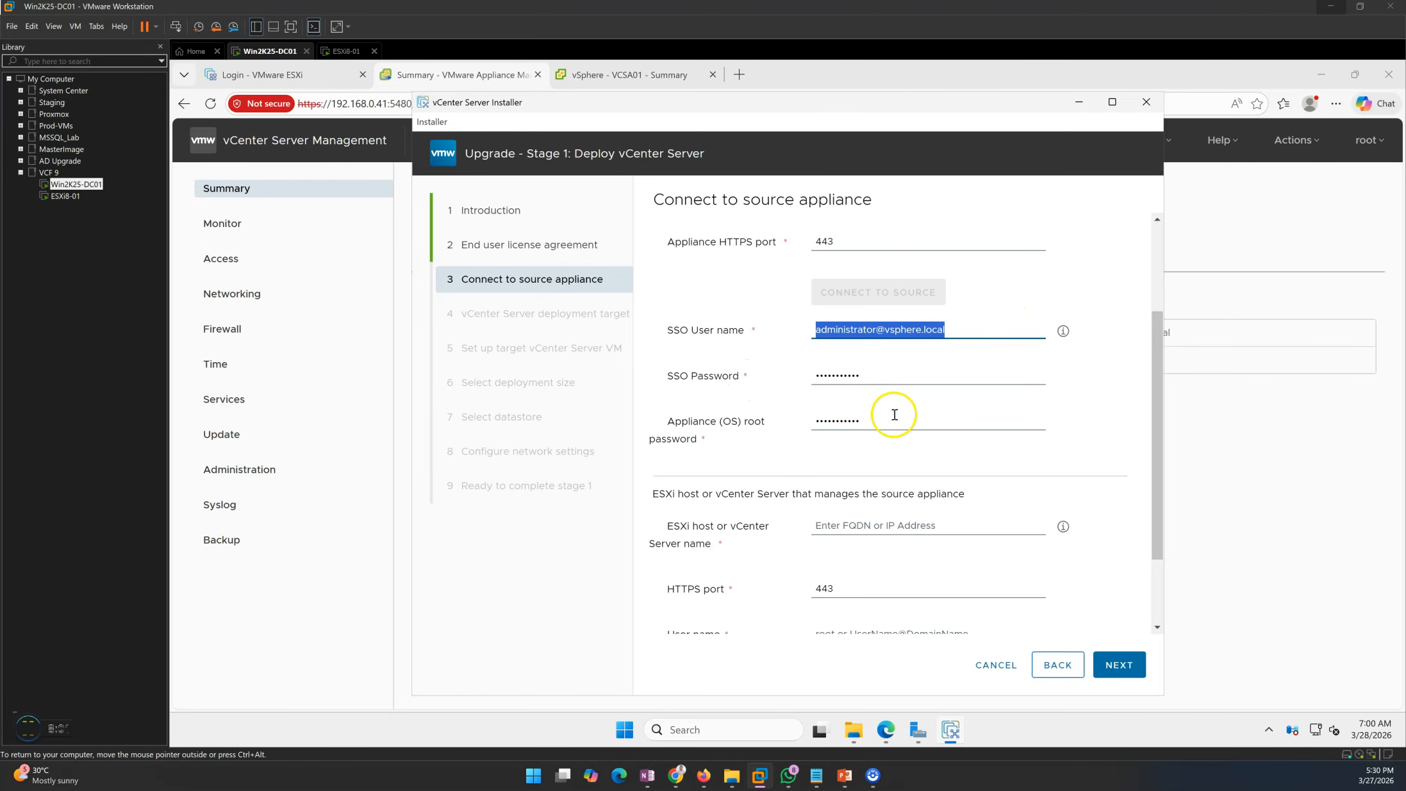
drag(895, 414, 797, 435)
drag(1152, 418, 1154, 481)
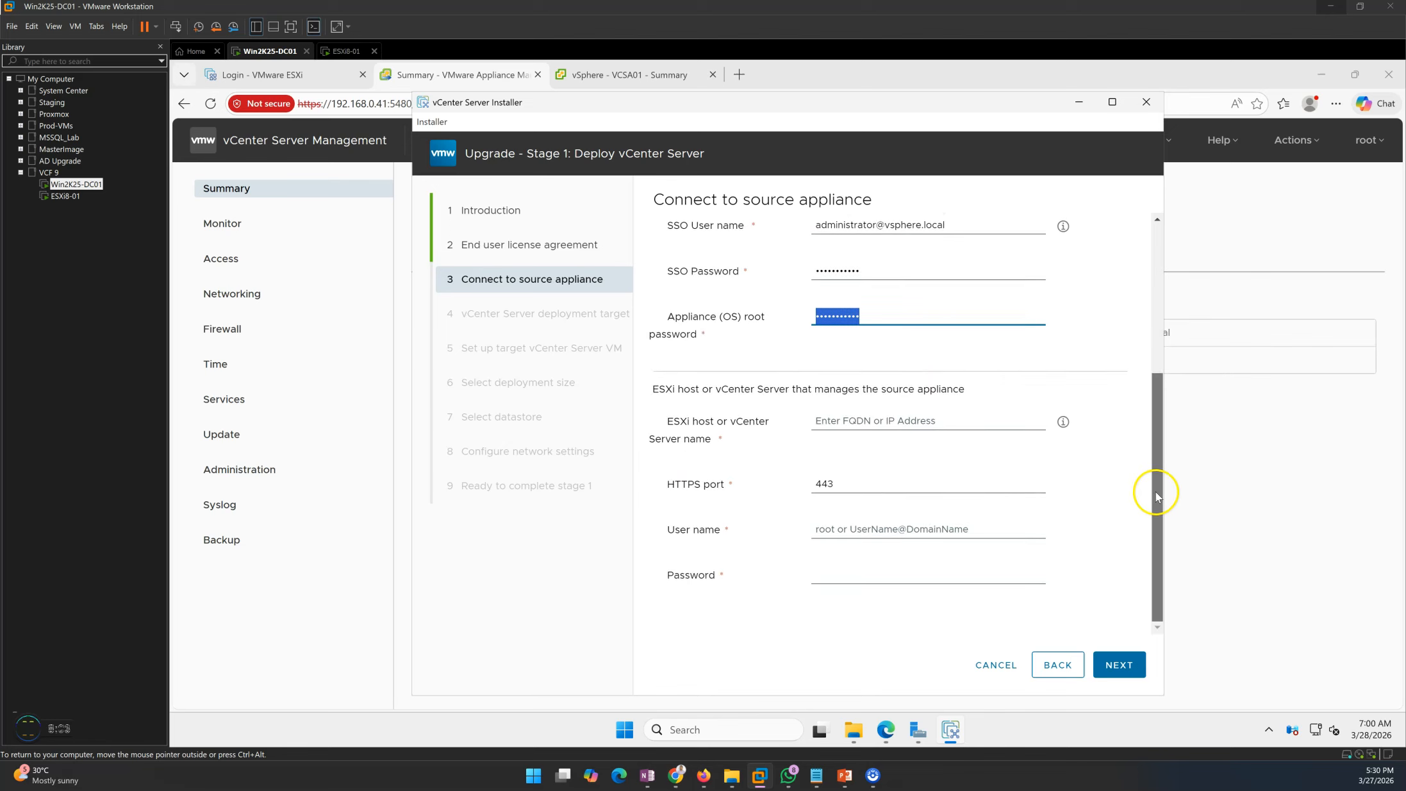
drag(659, 389, 925, 390)
click(970, 388)
- Enter managing ESXi host 192.168.0.56, verified in the Host Client, with user root
click(824, 418)
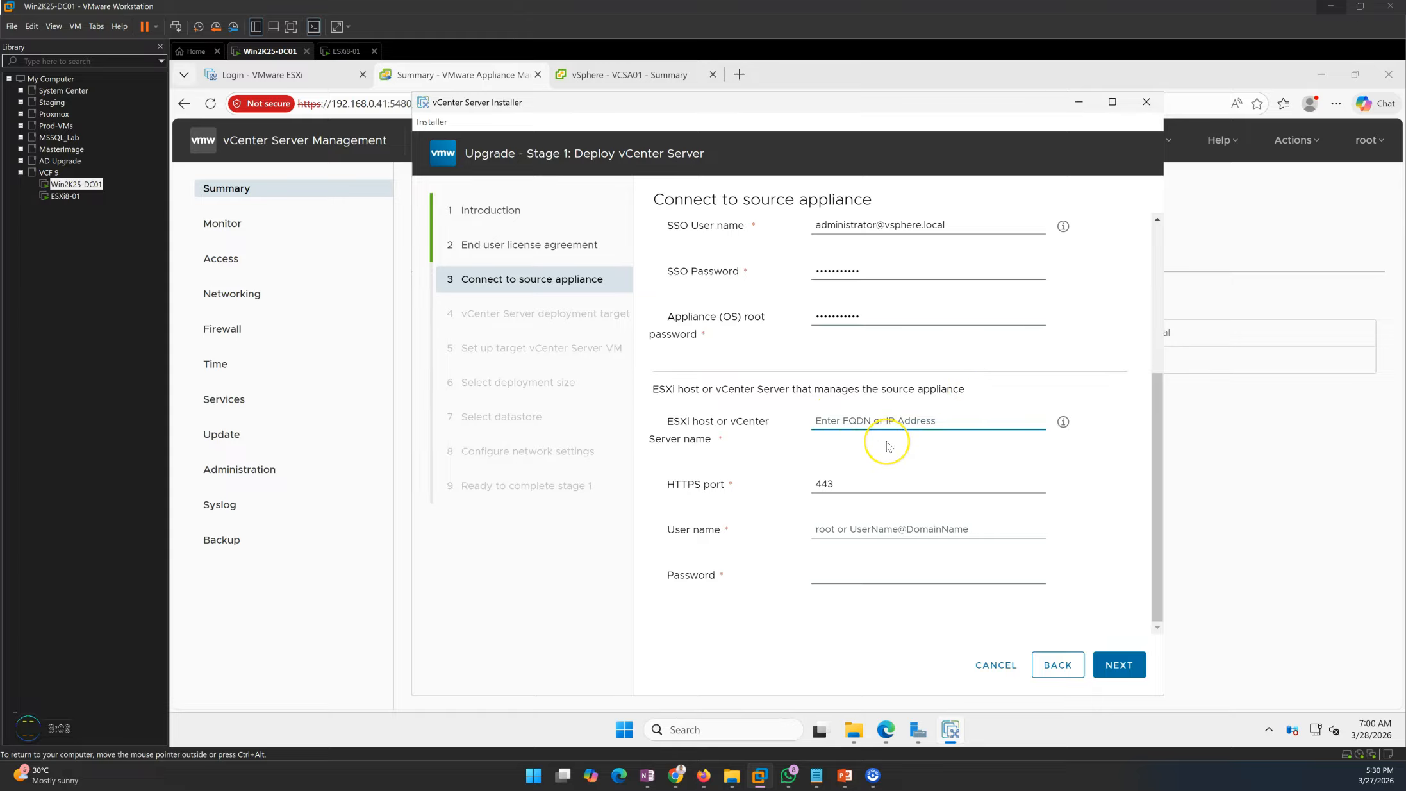
text(192.168.0.51)
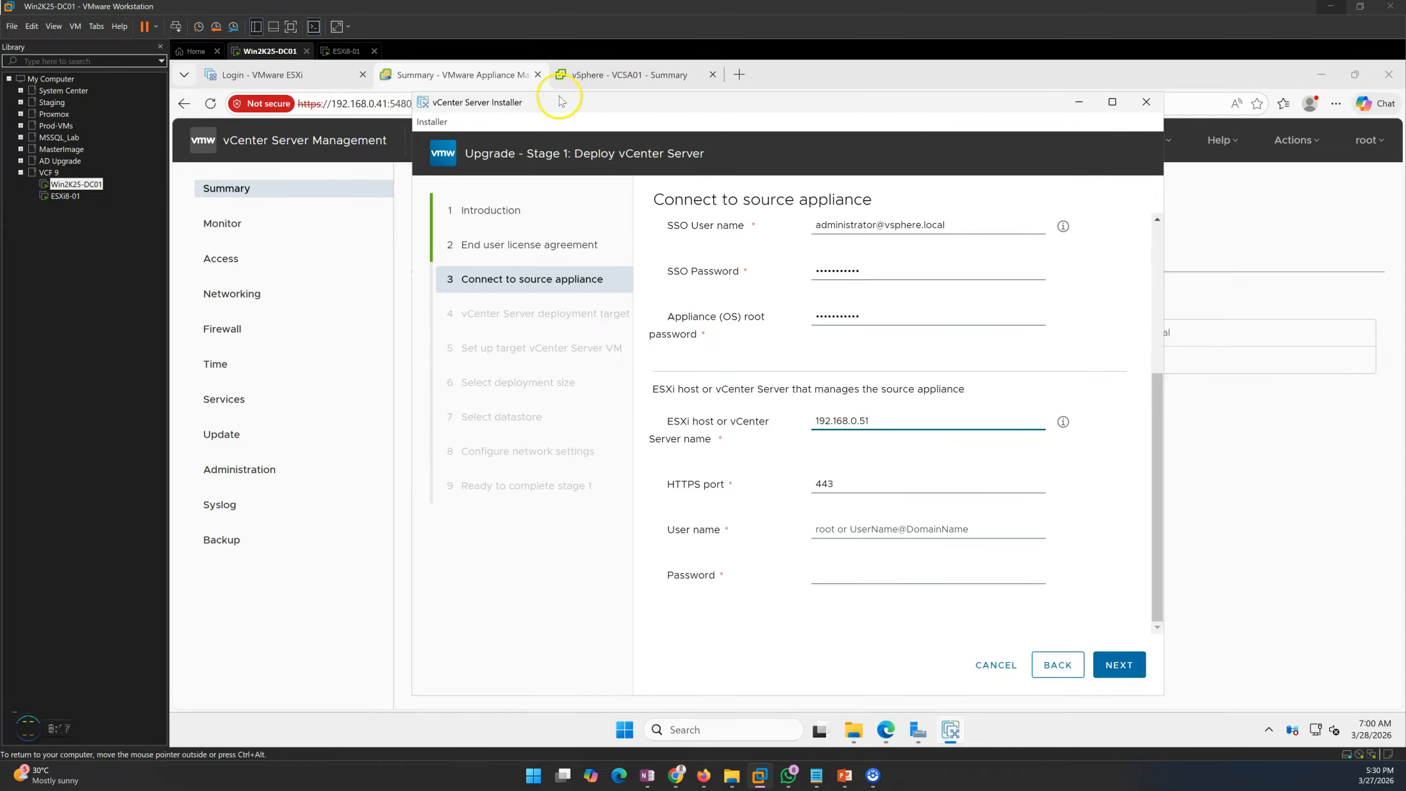
click(237, 75)
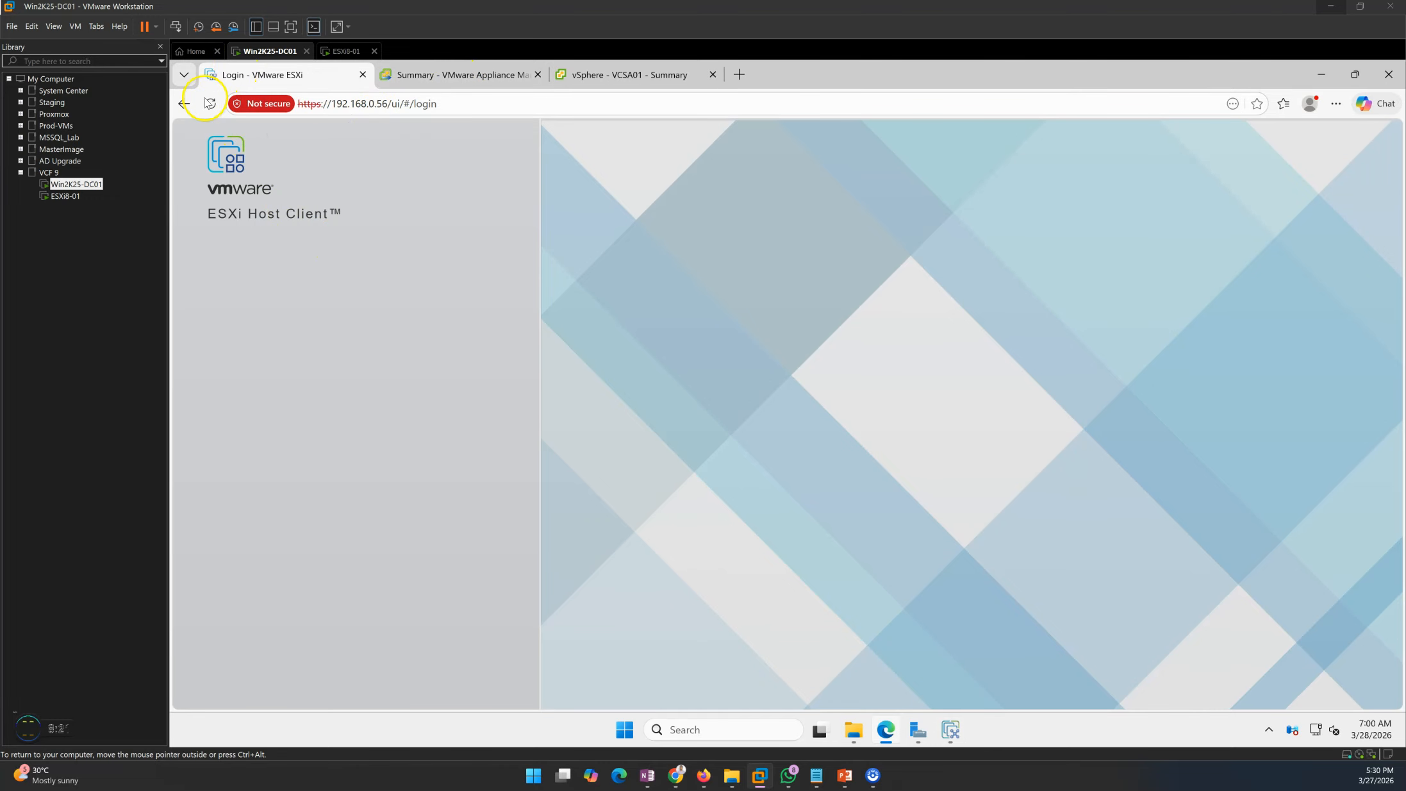
click(464, 75)
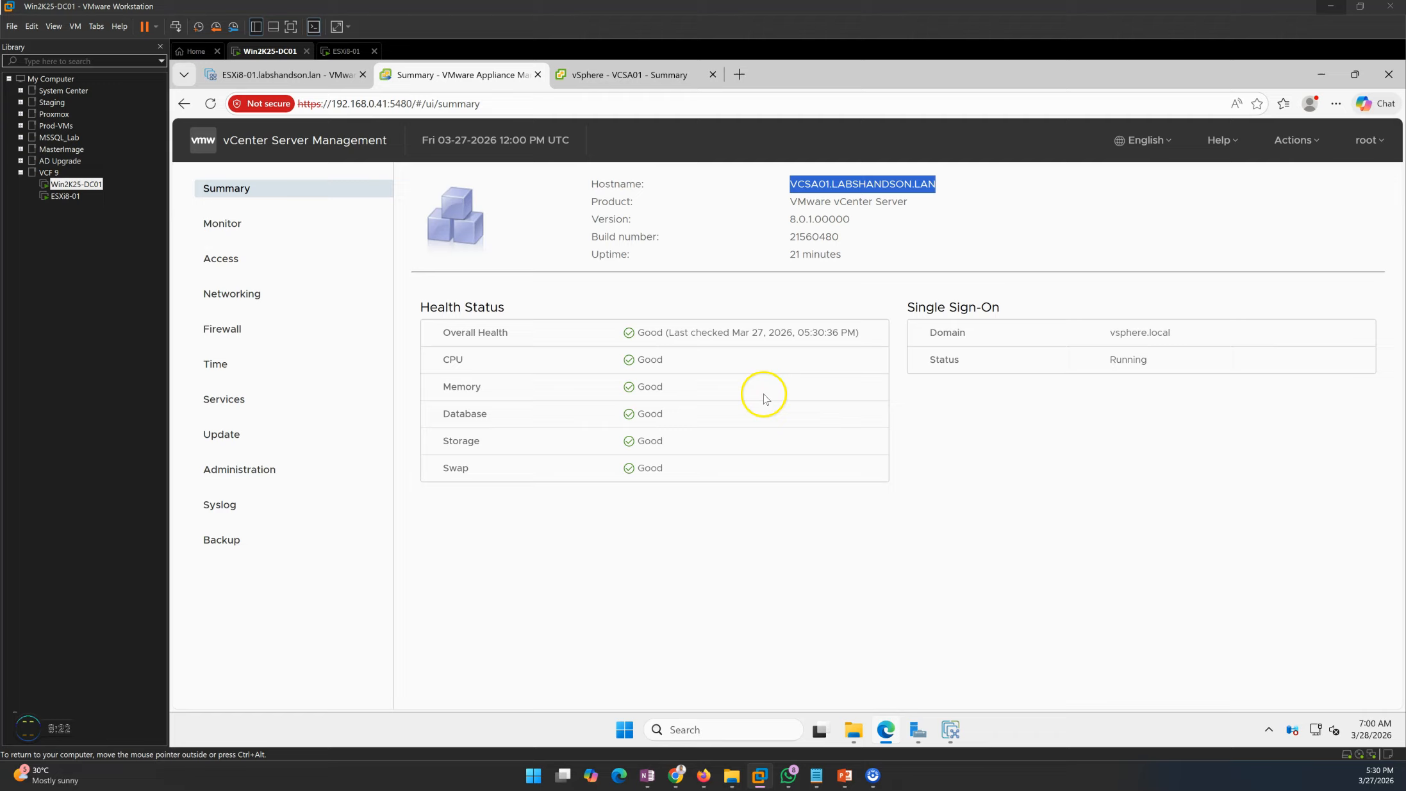
click(951, 728)
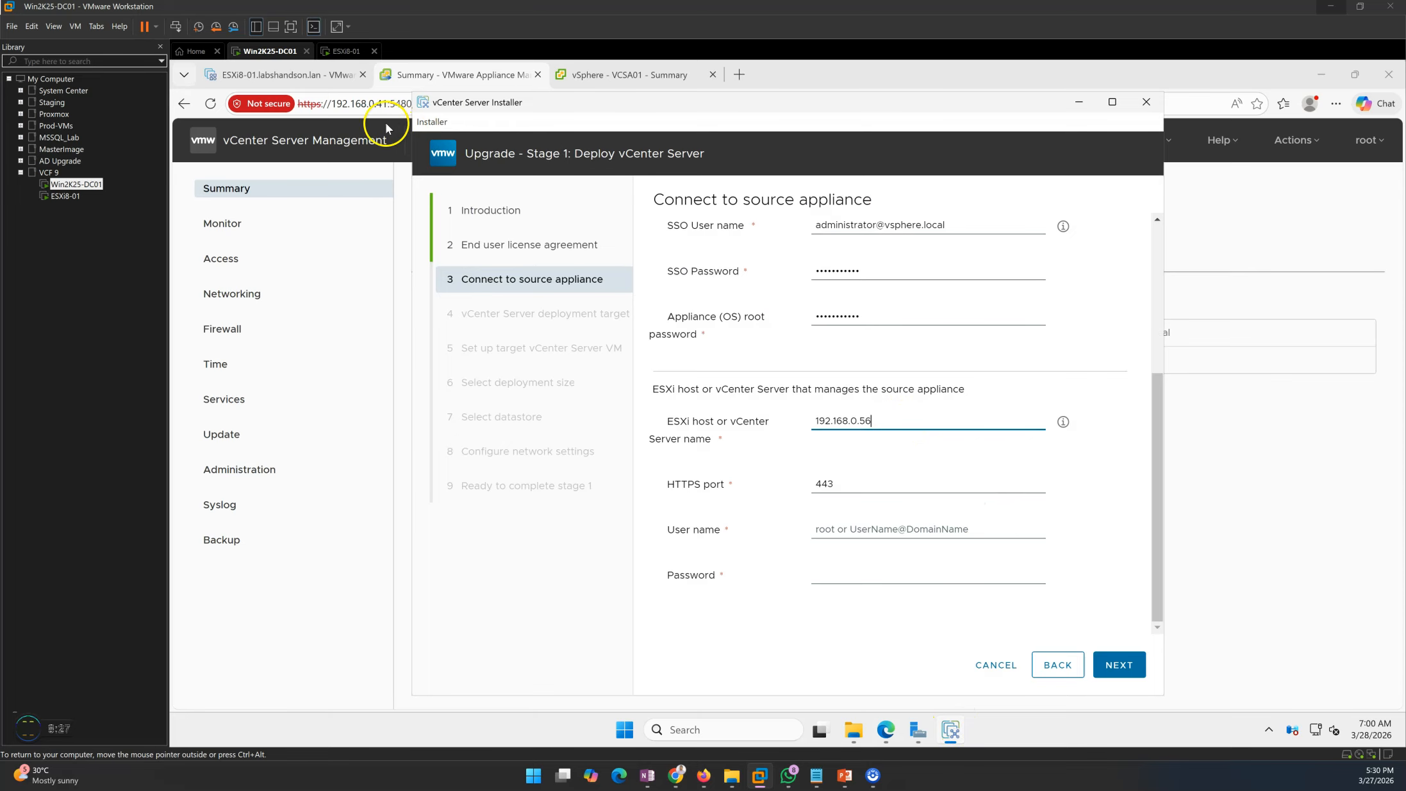
click(282, 74)
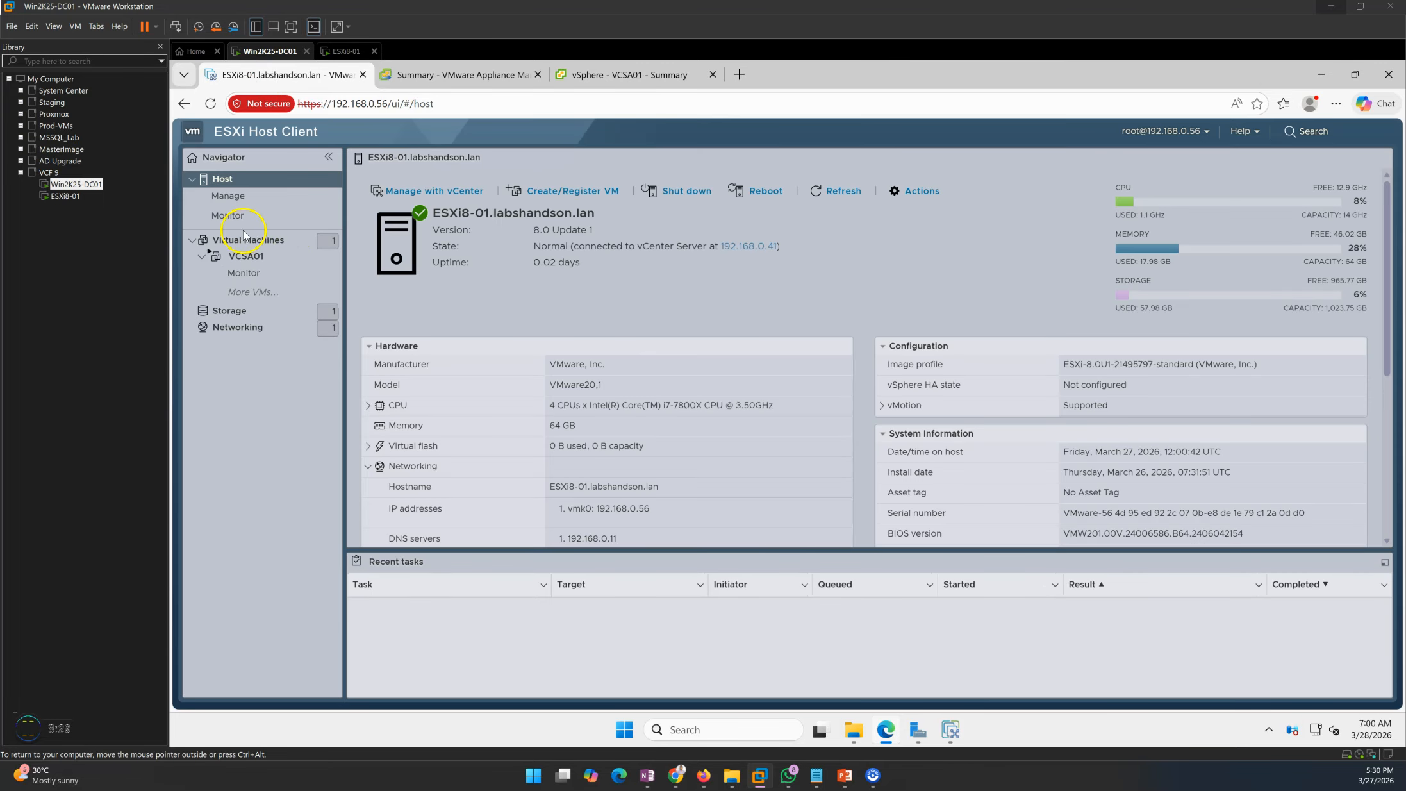
drag(660, 511, 567, 507)
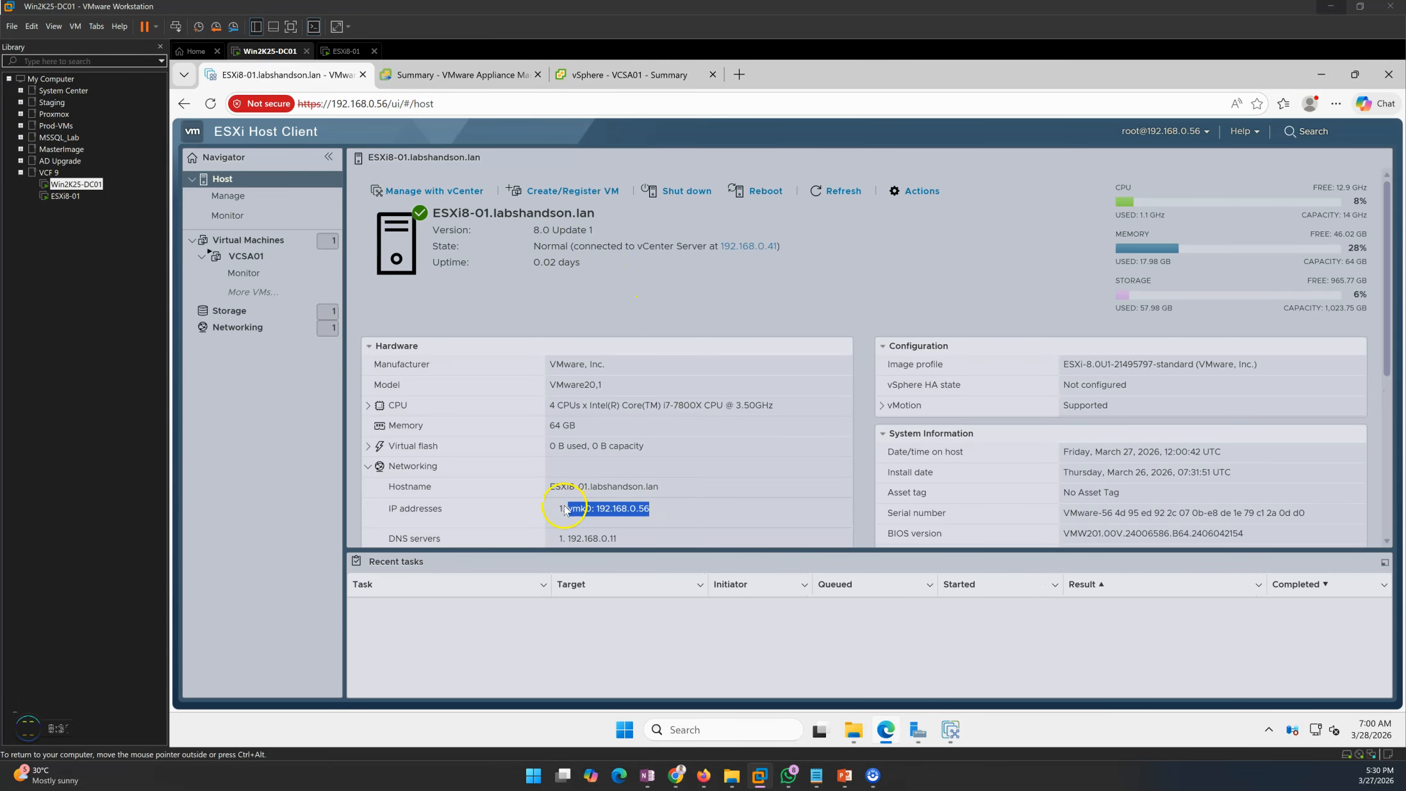
click(695, 305)
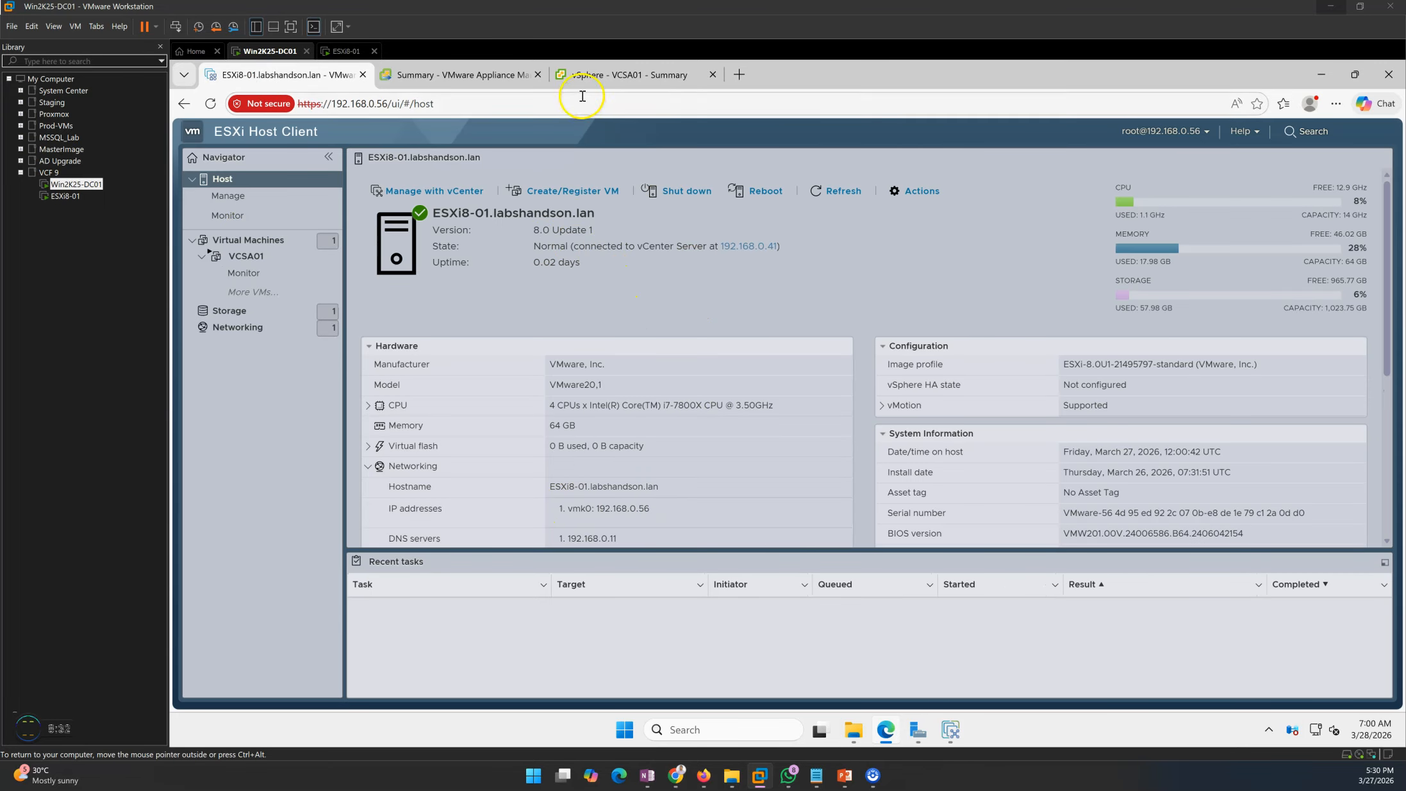
click(942, 734)
click(849, 527)
text(root)
key(Tab)
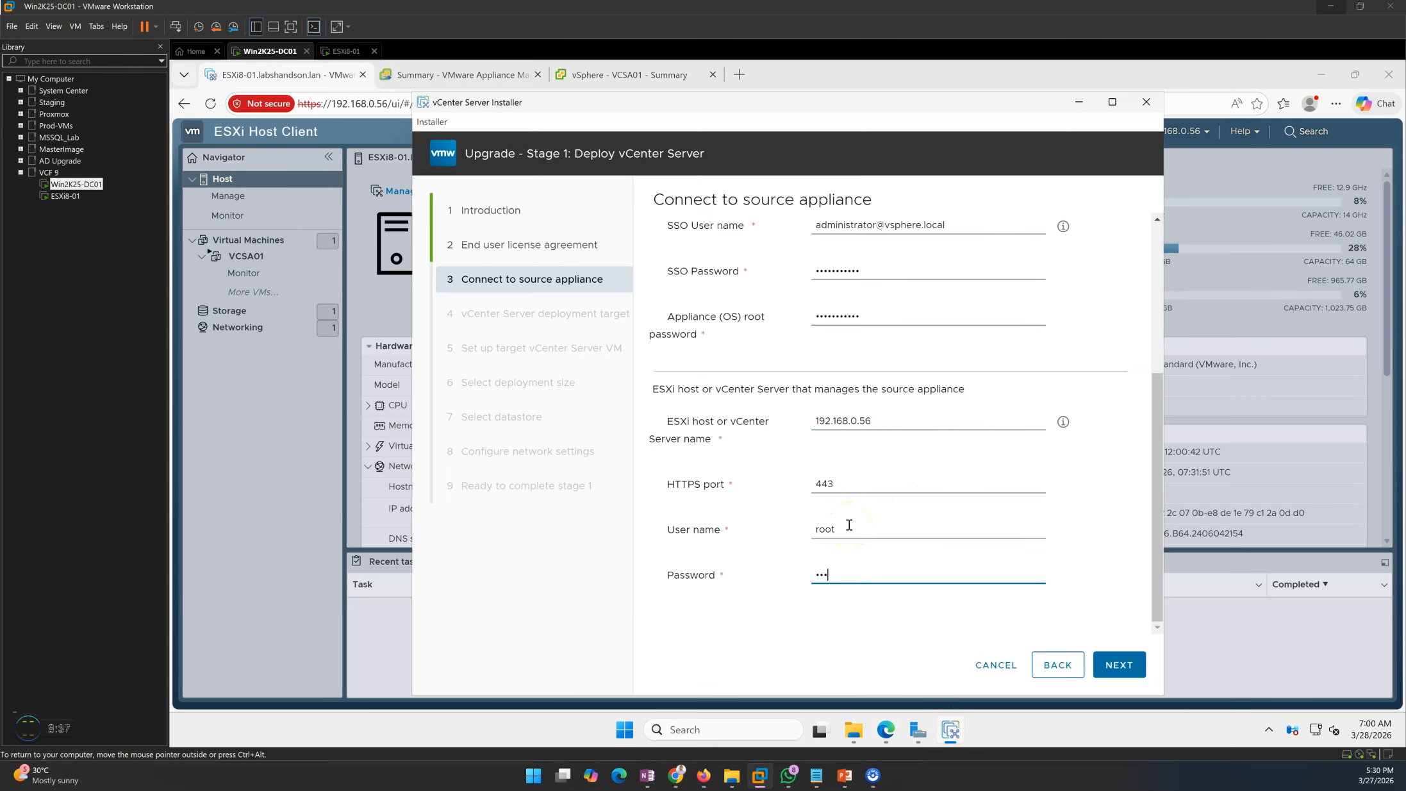
- Submit the source details and accept the esxi8-01.labshandson.lan certificate from VCSA01.labshandson.lan CA
click(1115, 665)
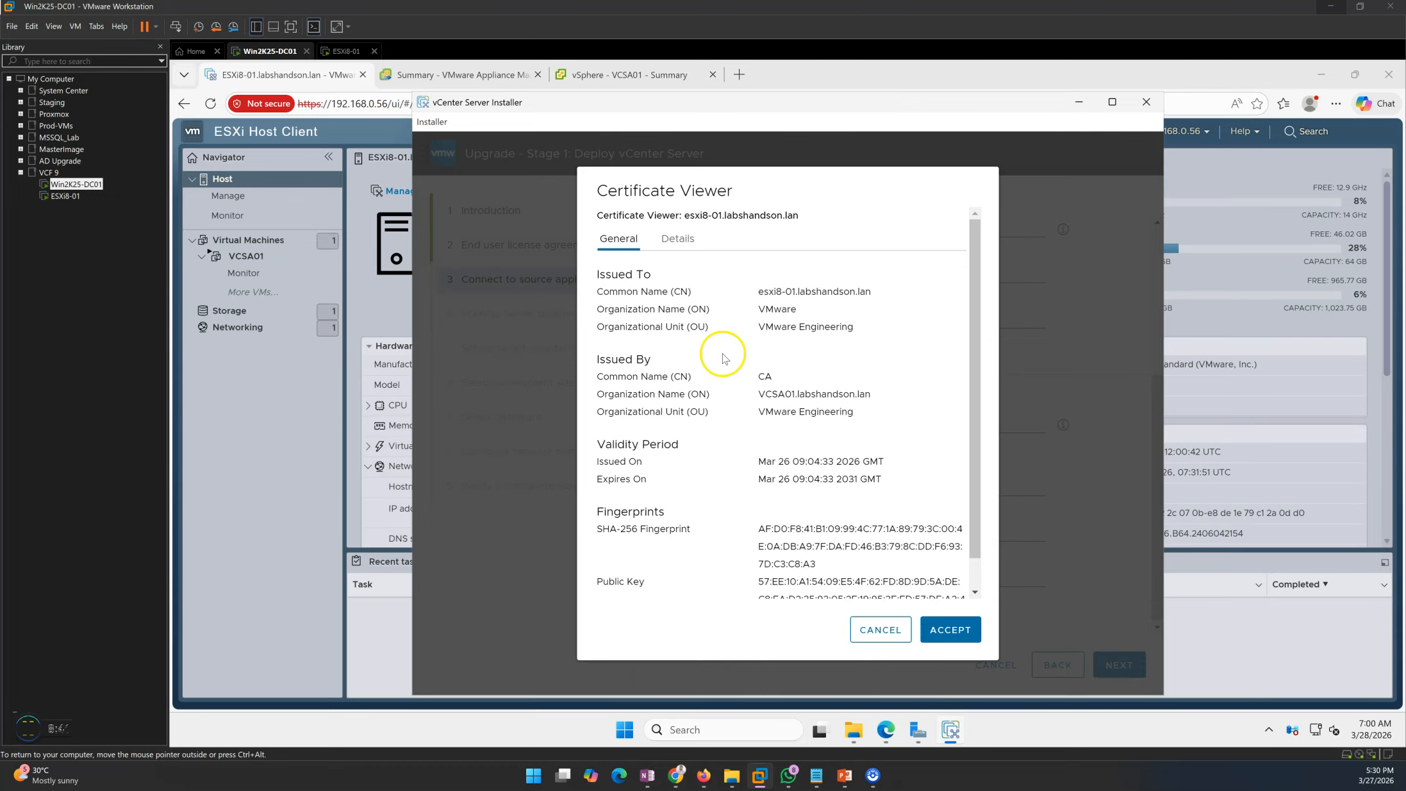
triple_click(608, 289)
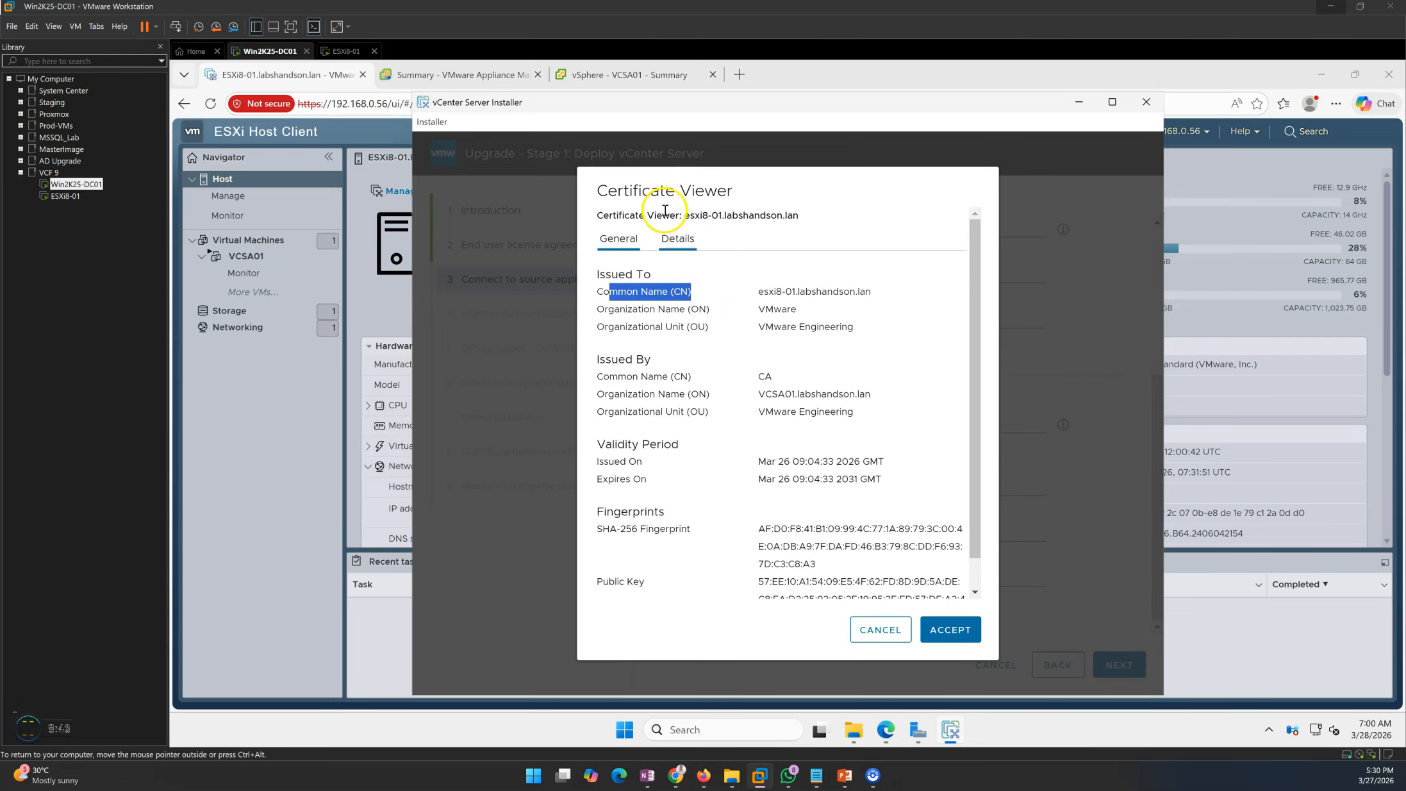
drag(600, 190, 823, 217)
click(710, 218)
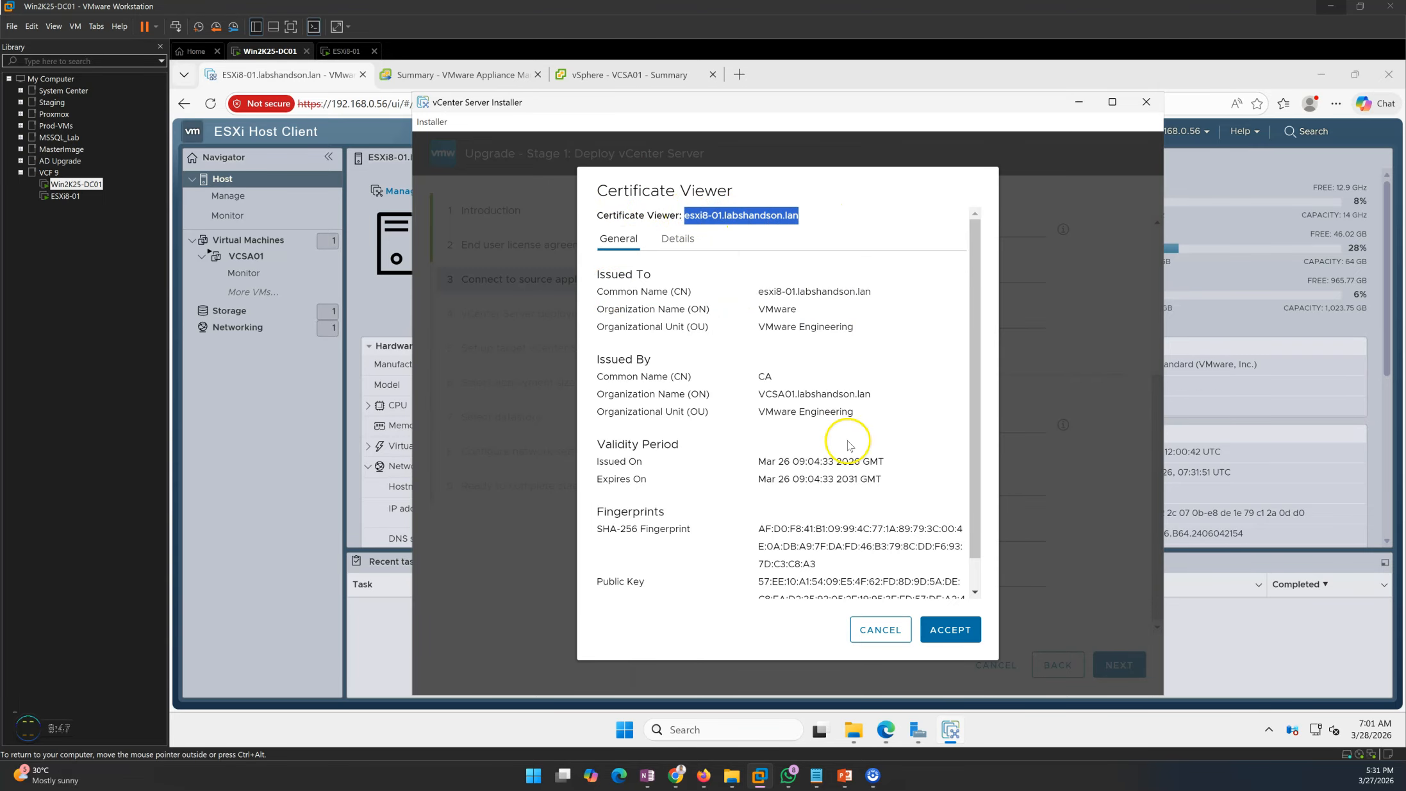
scroll(849, 449, down, 1)
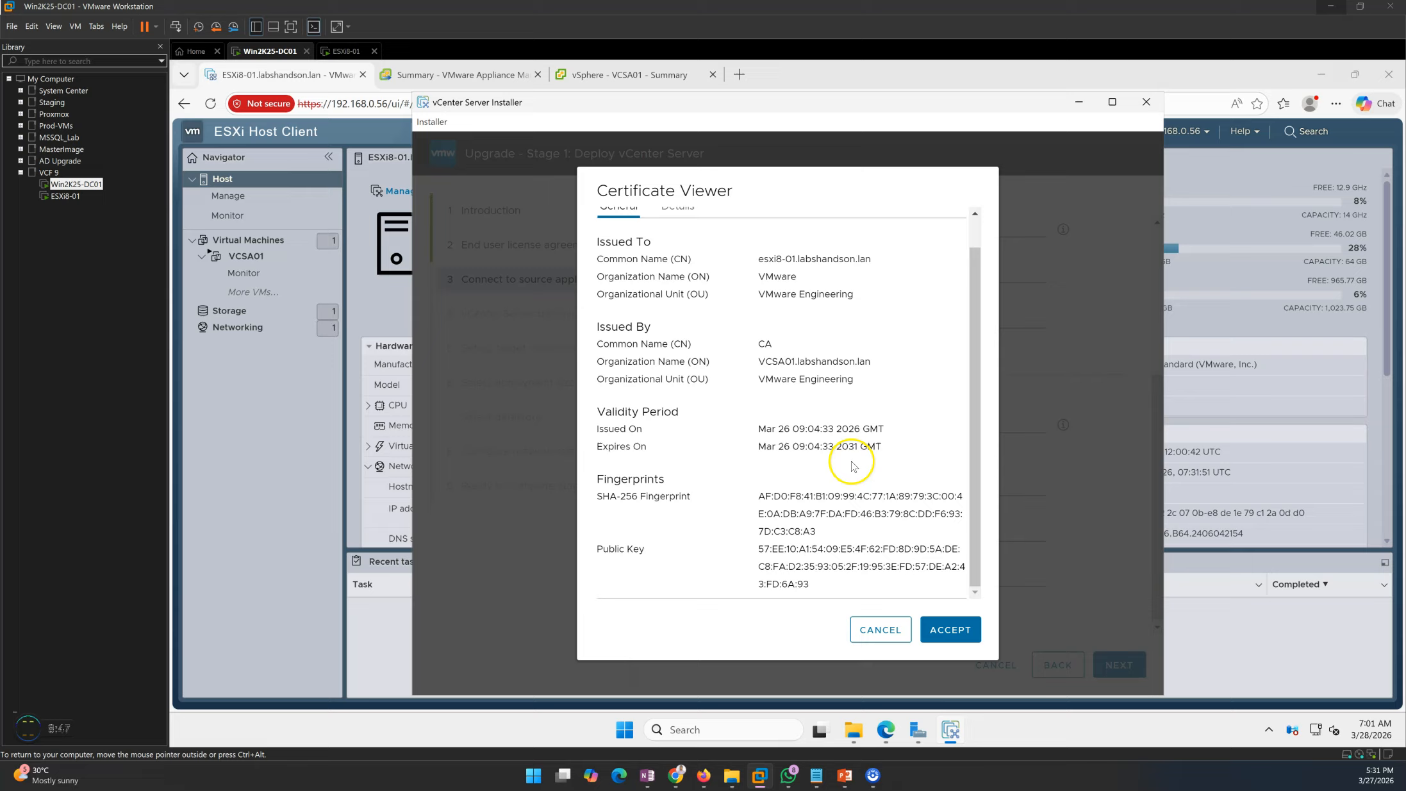
click(956, 640)
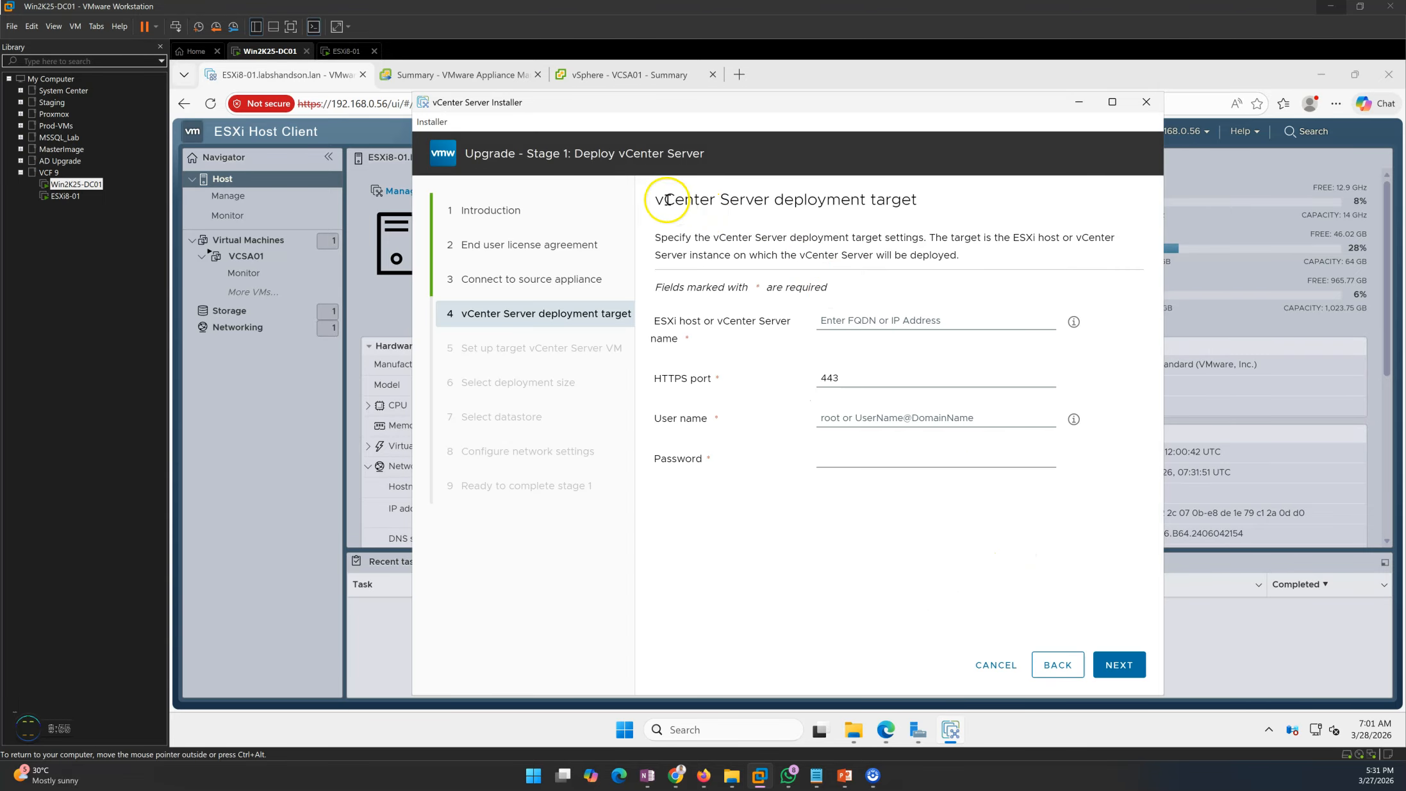
- Enter deployment target host 192.168.0.56 with user root and its password, then submit
drag(657, 202, 906, 202)
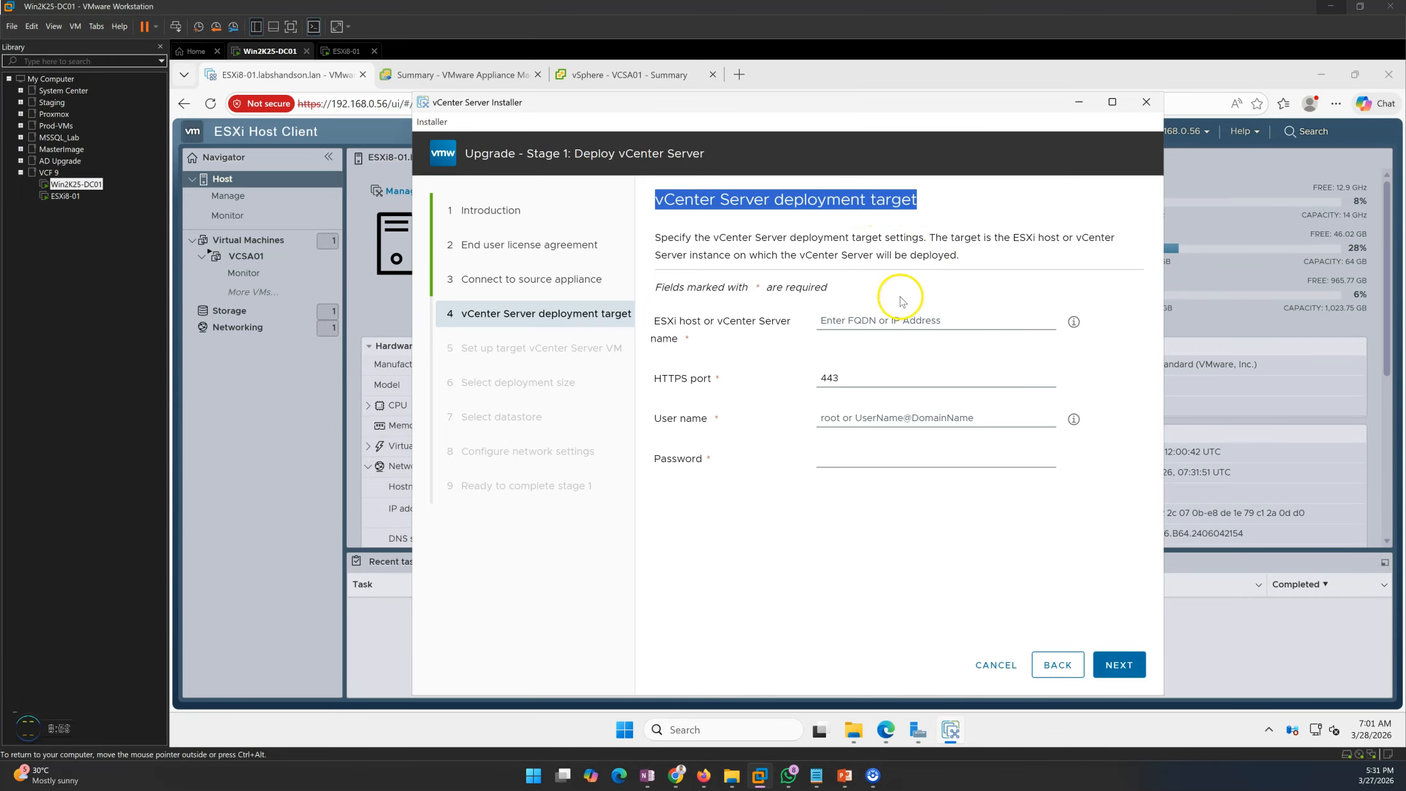
click(872, 327)
text(192.168.0.56)
key(Tab)
key(Tab)
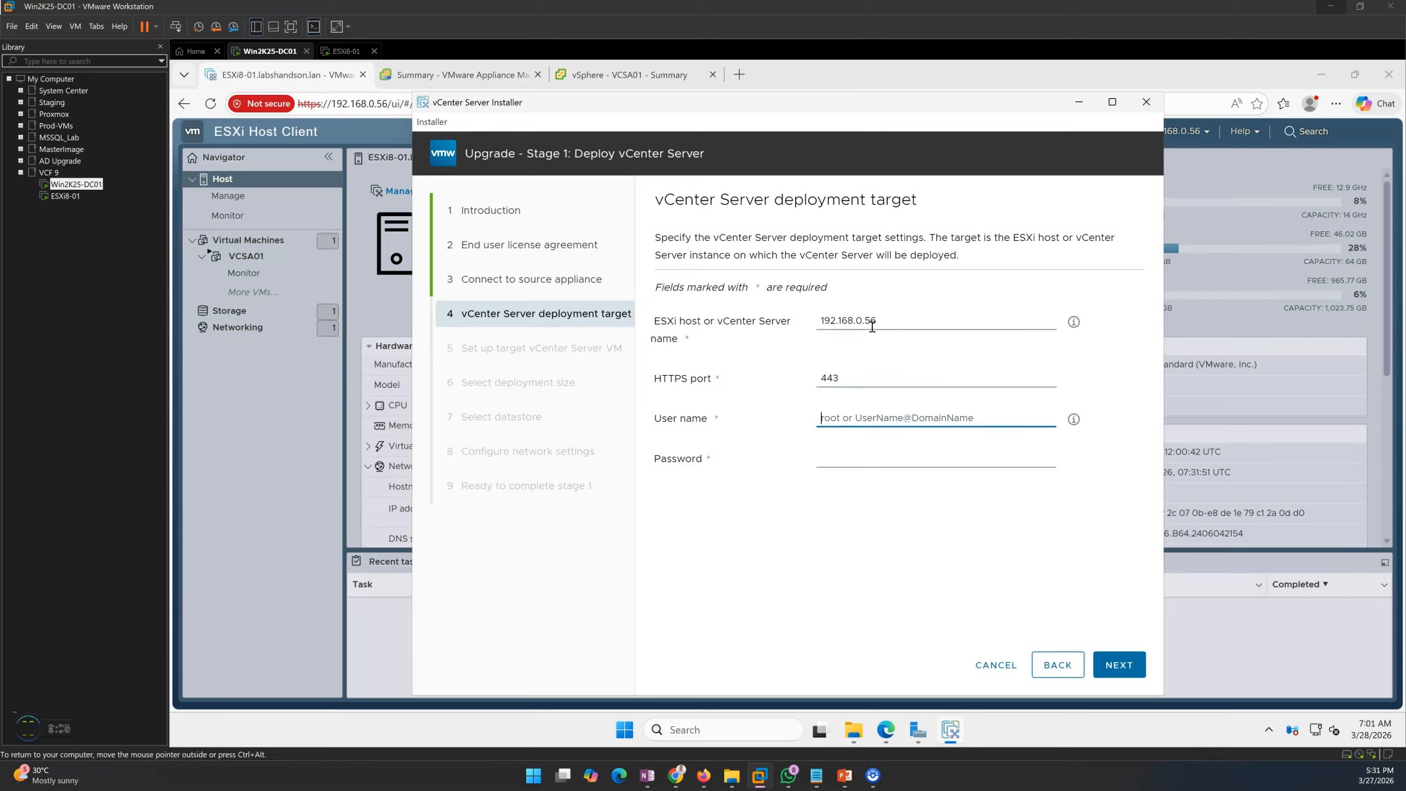
text(root)
key(Tab)
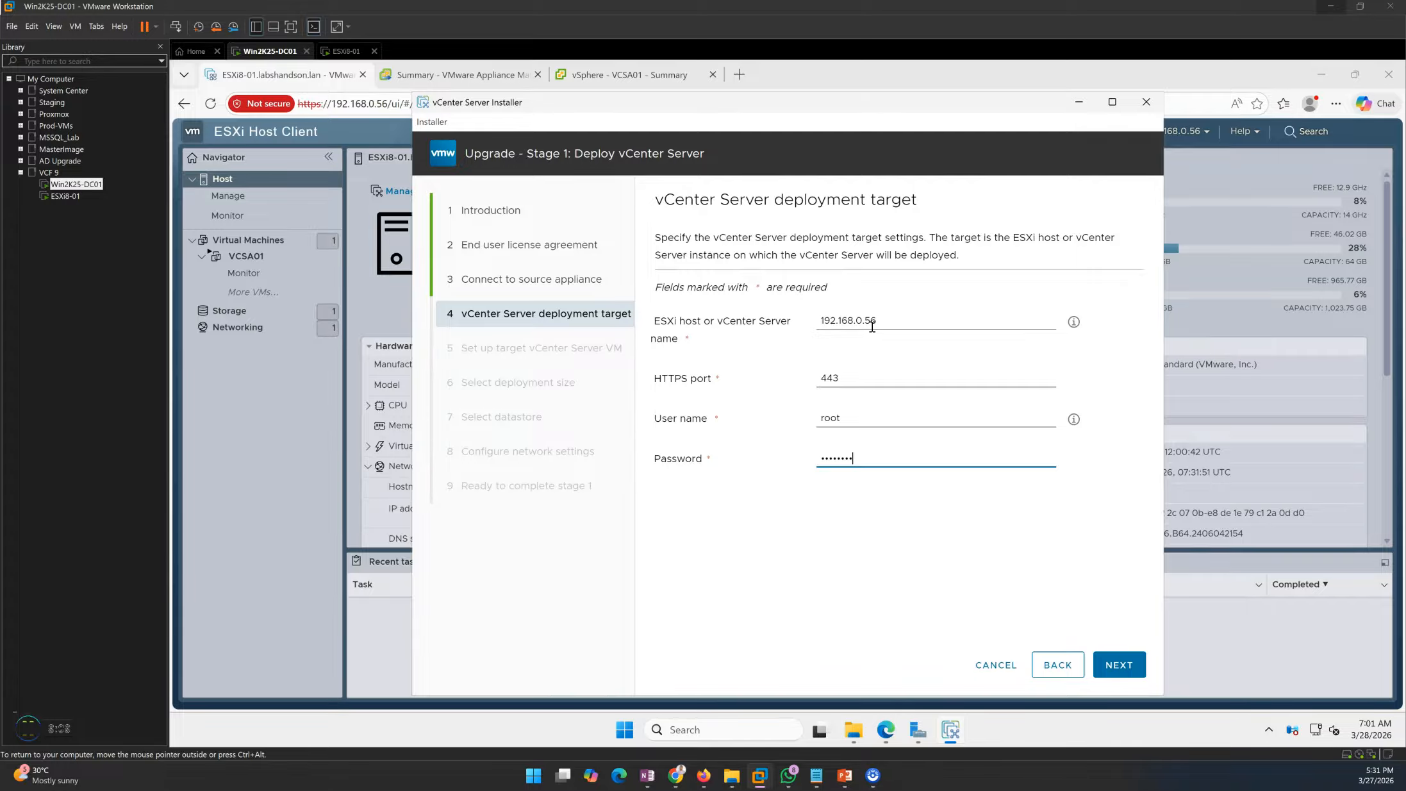
click(302, 459)
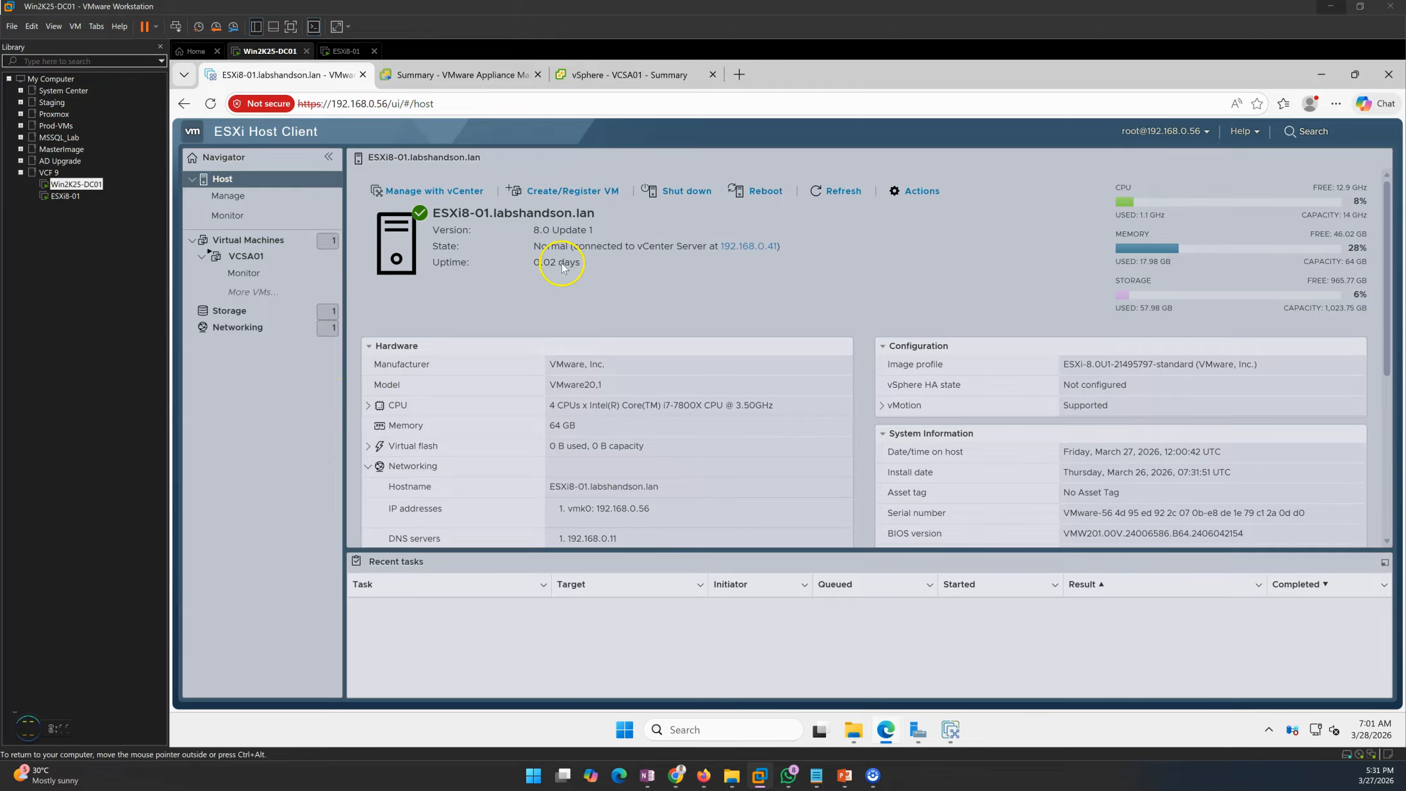
click(282, 240)
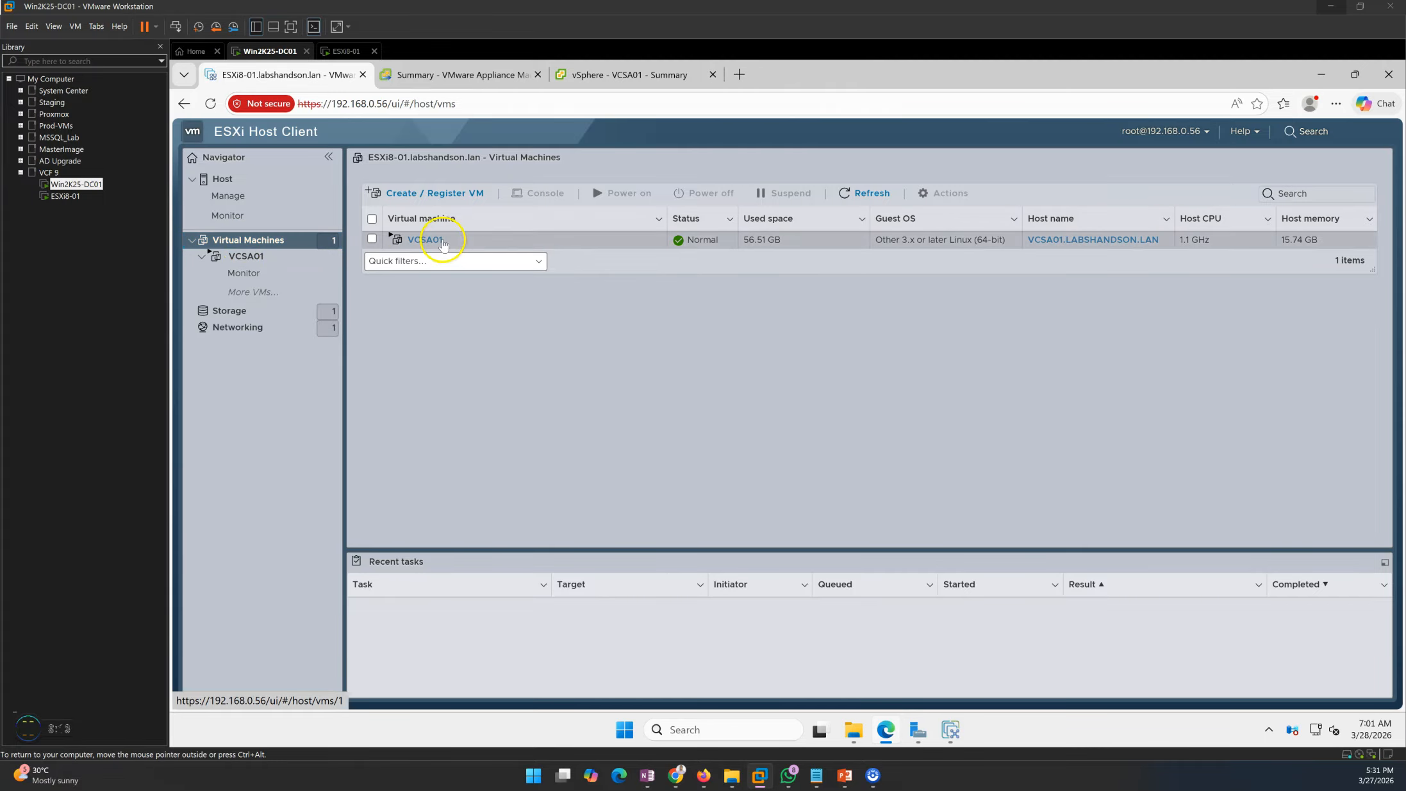
click(951, 731)
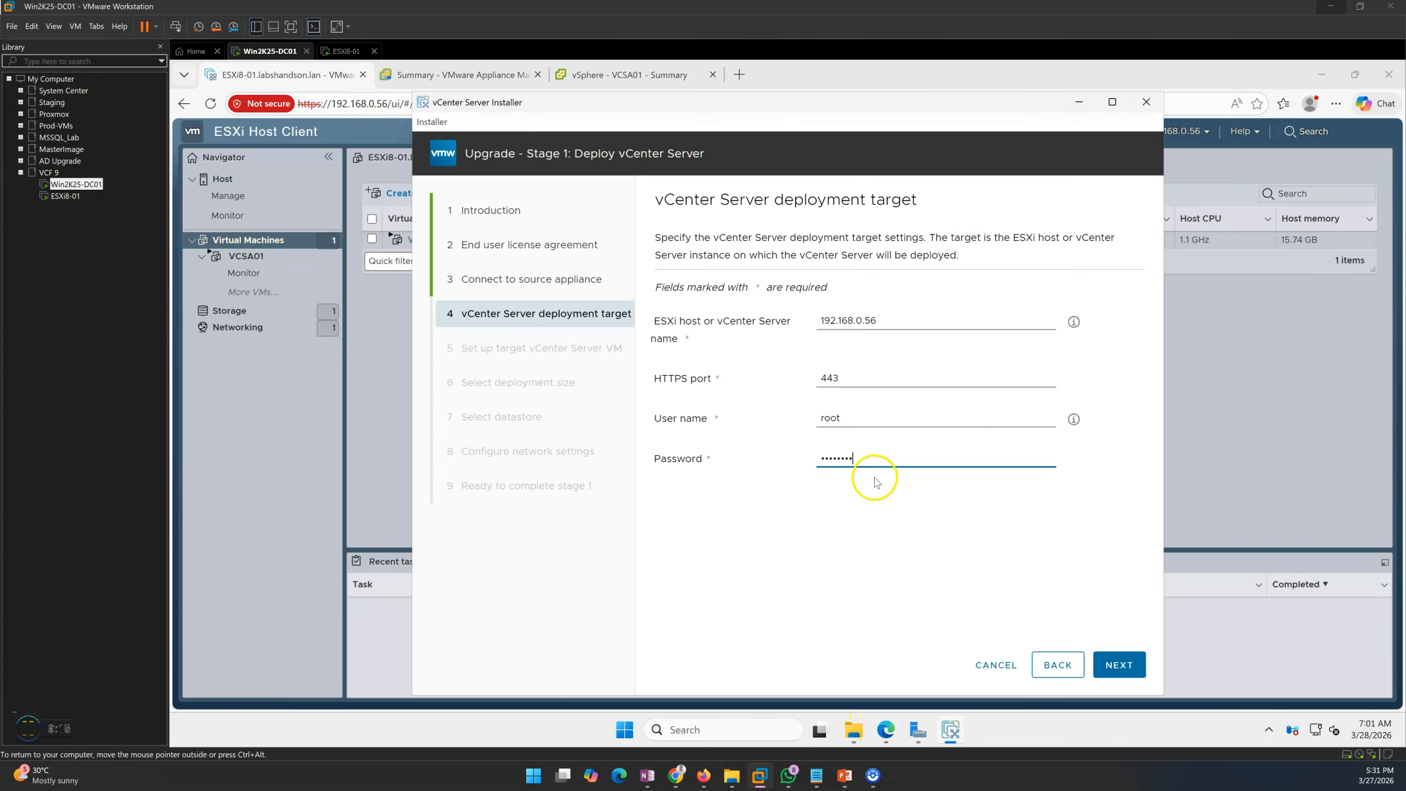
click(851, 526)
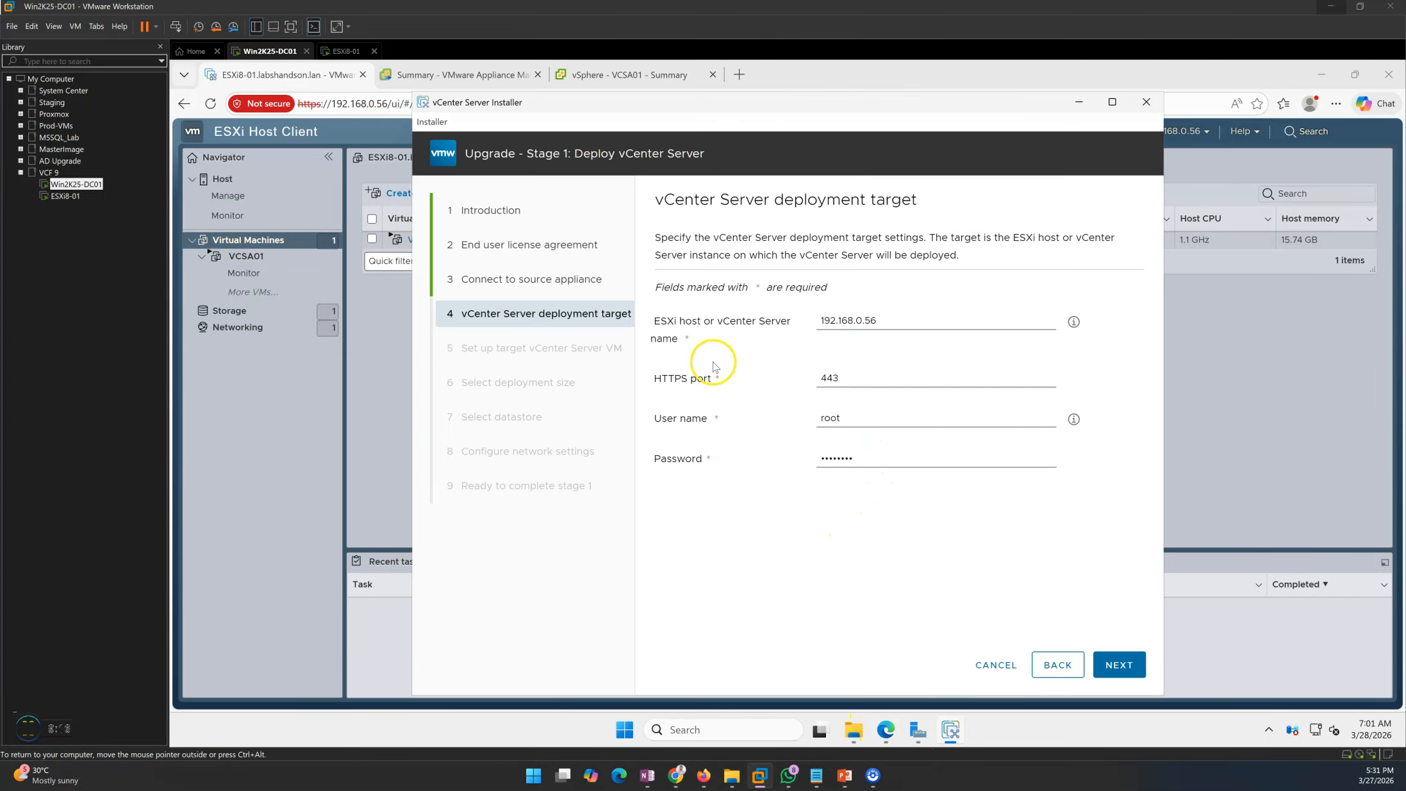
click(1120, 665)
- Accept the target host certificate, name the VM VCSA01_New, and set matching root passwords
click(957, 633)
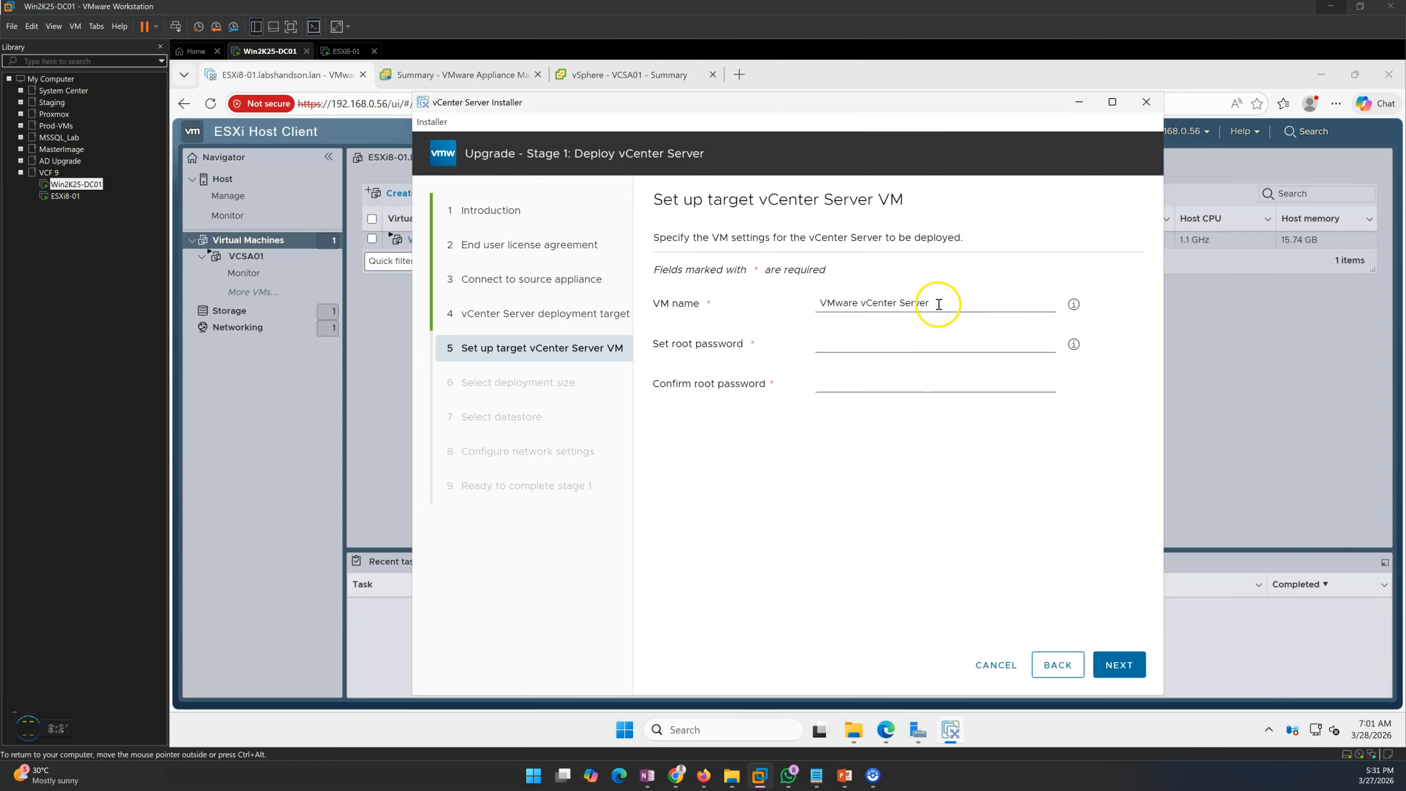
drag(943, 299, 758, 303)
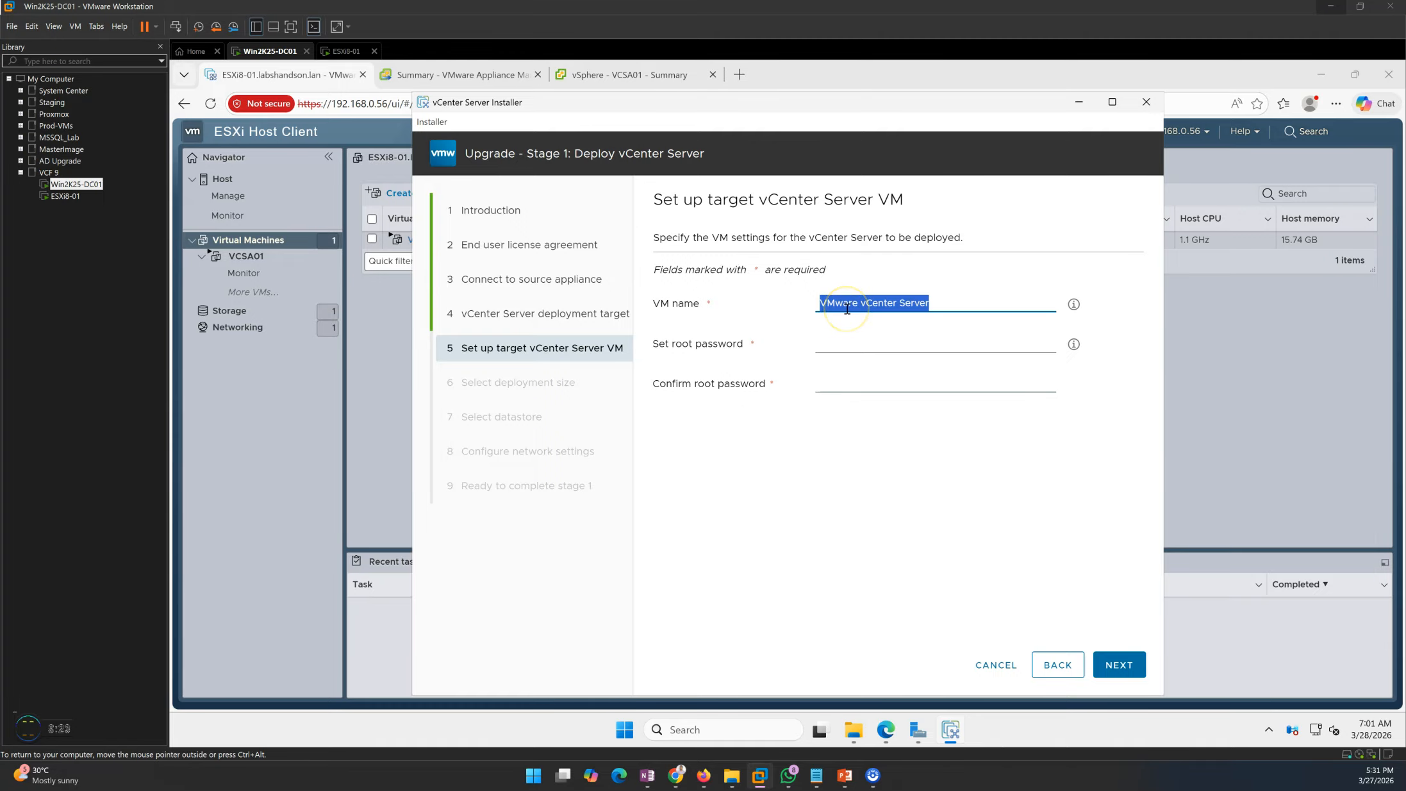
text(VCSA01_New)
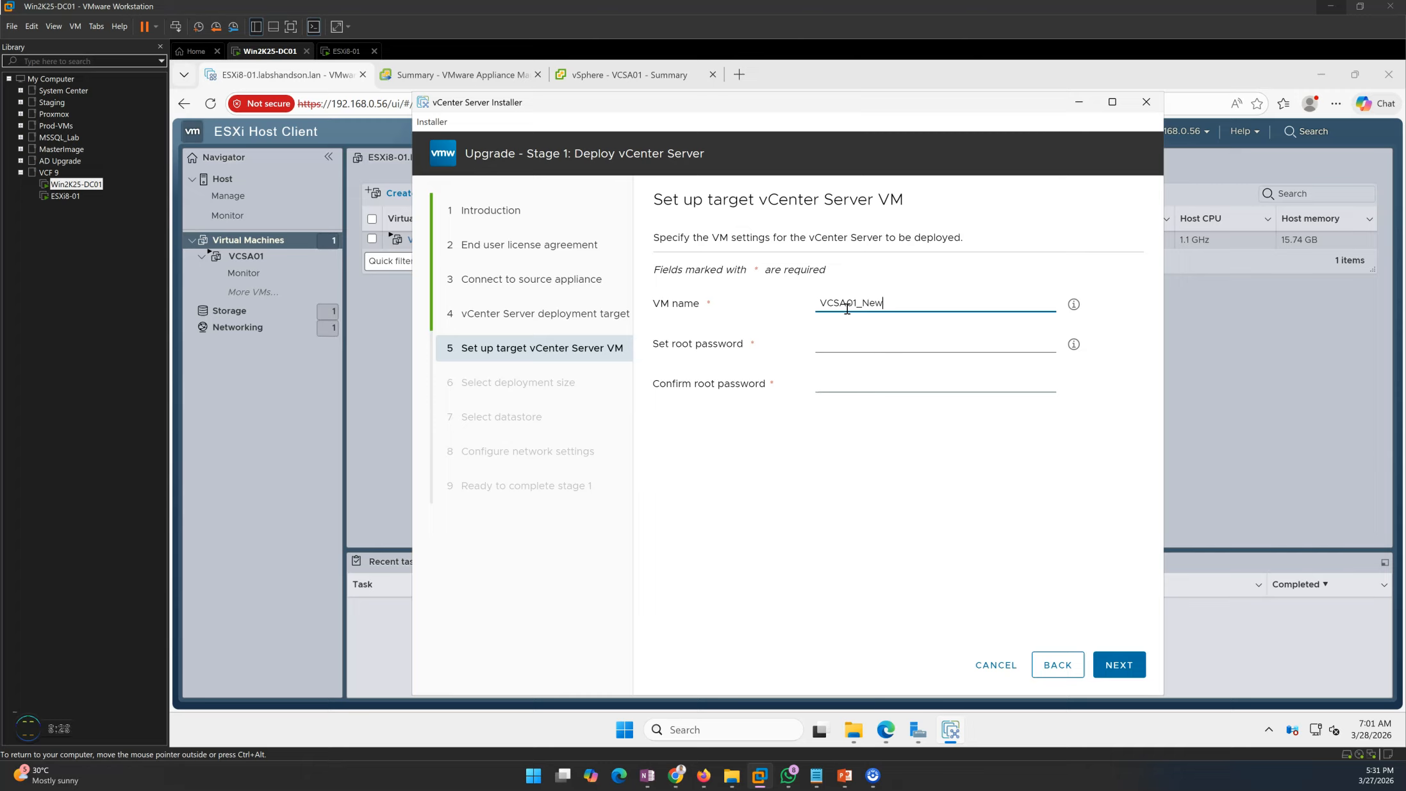
click(835, 344)
text(VM)
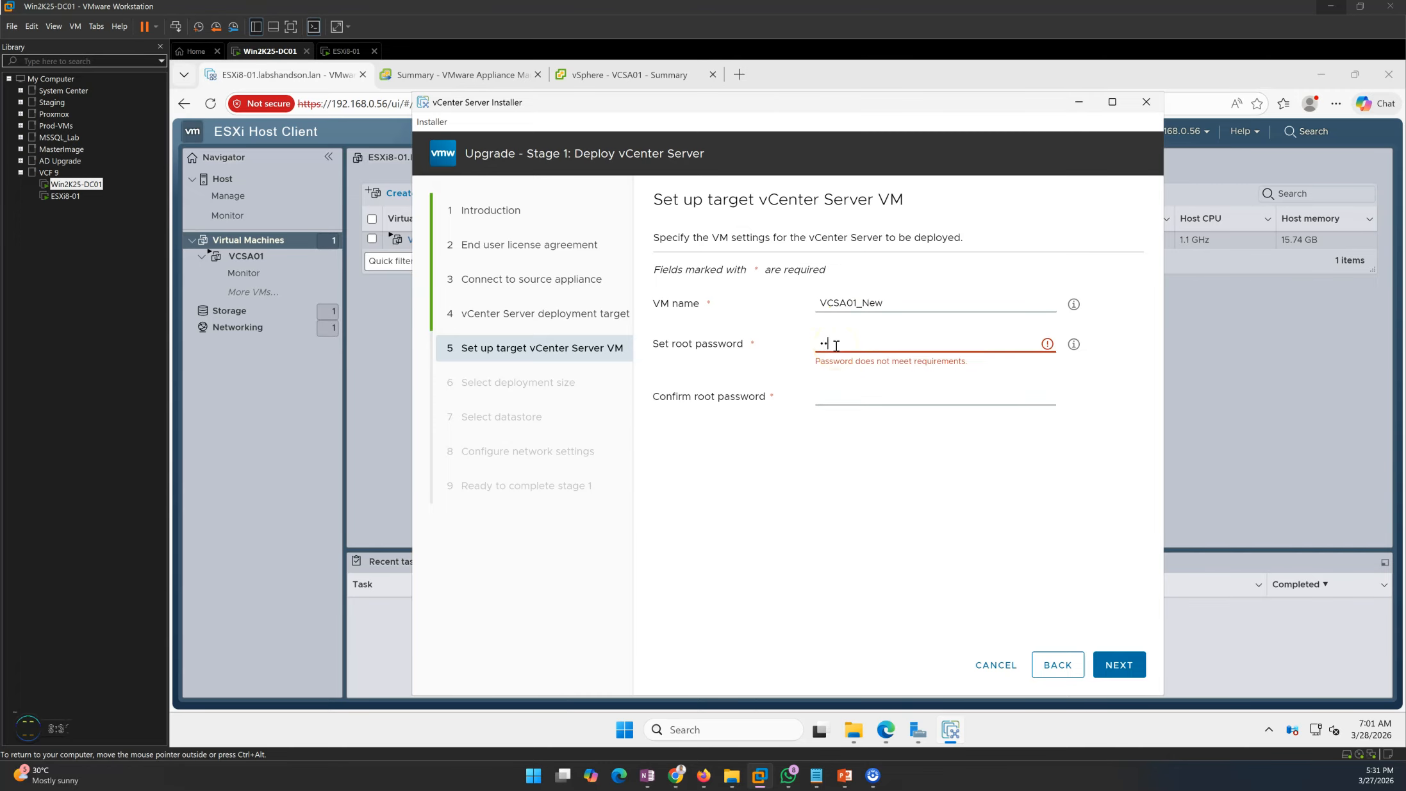
text(•••••••••)
key(Tab)
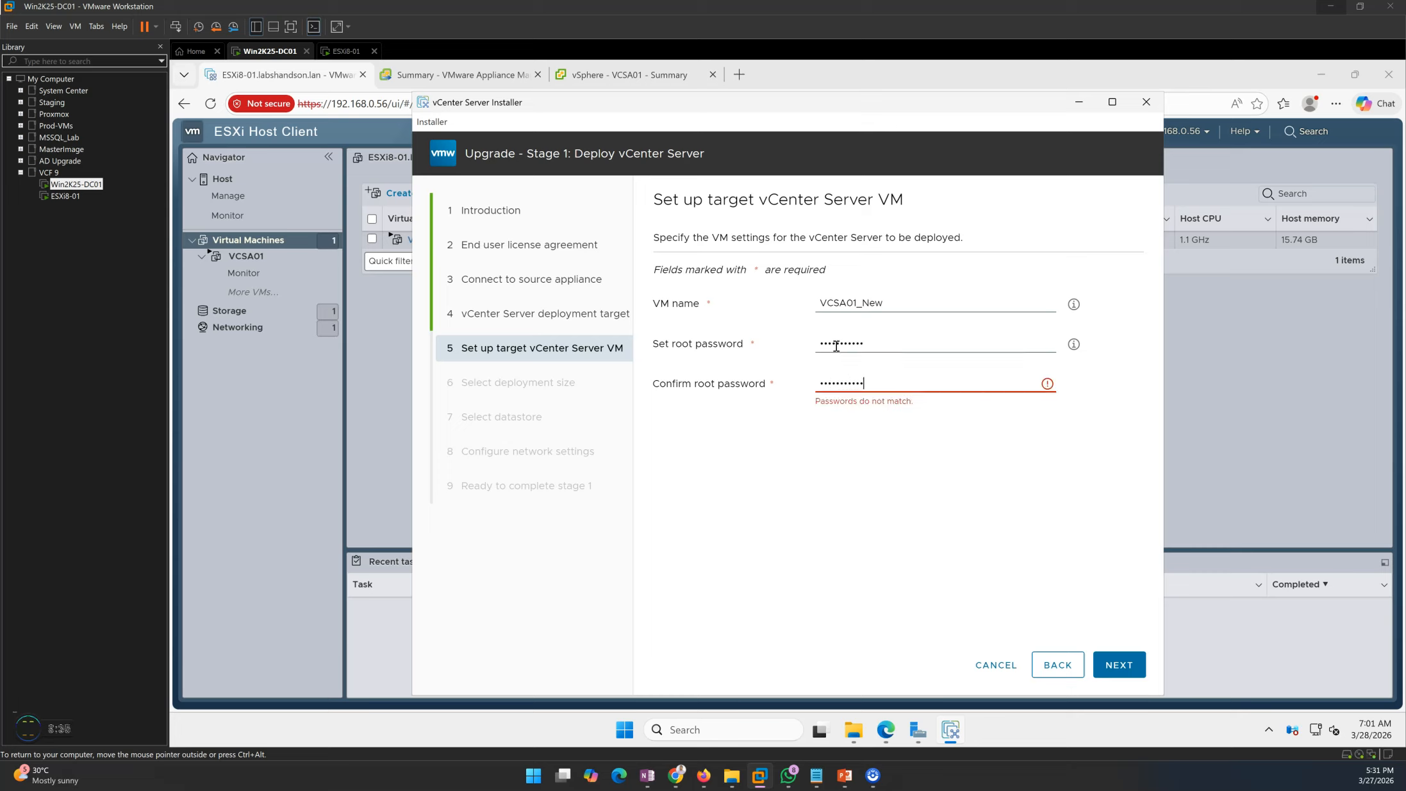
drag(922, 384, 662, 383)
text(•)
click(1119, 675)
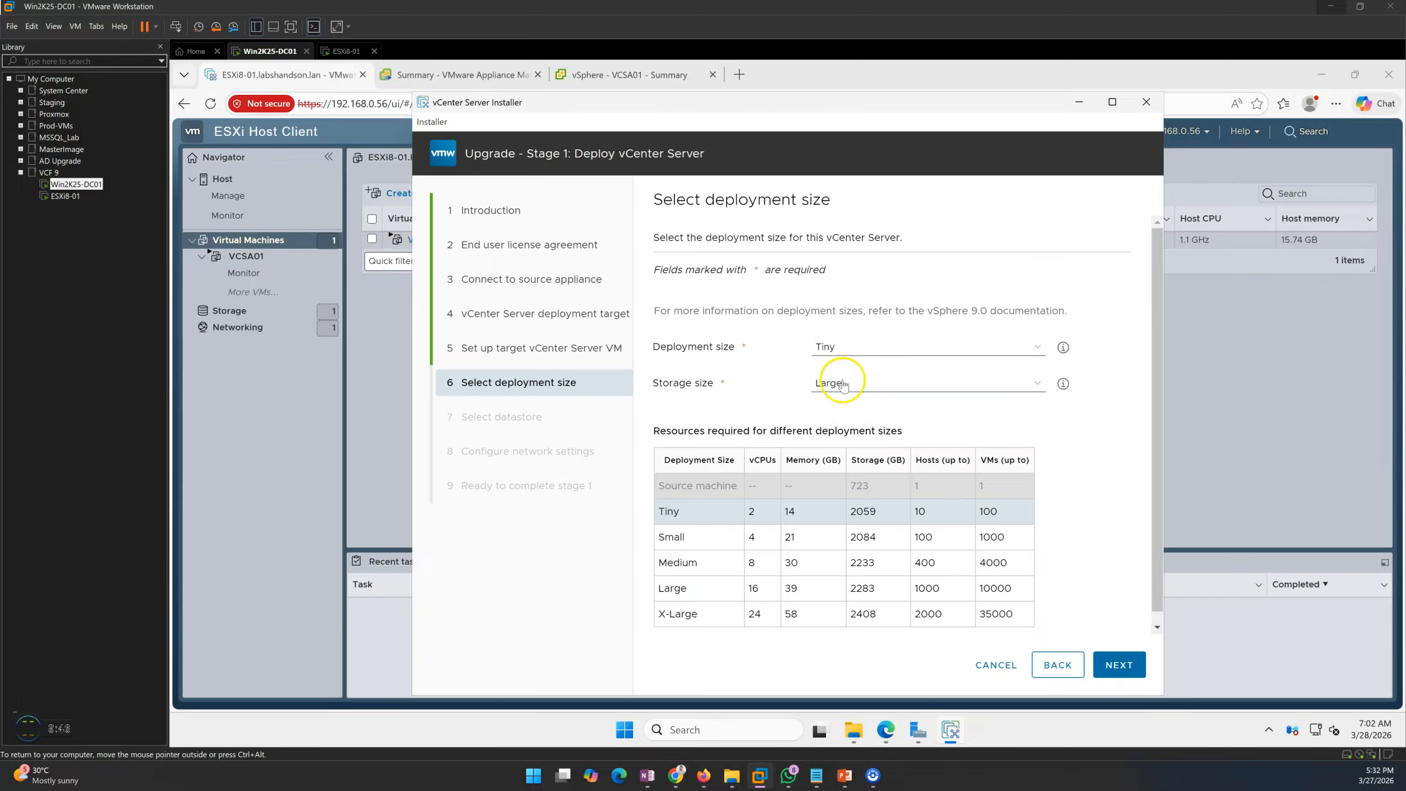
- Select the Small deployment size
click(858, 349)
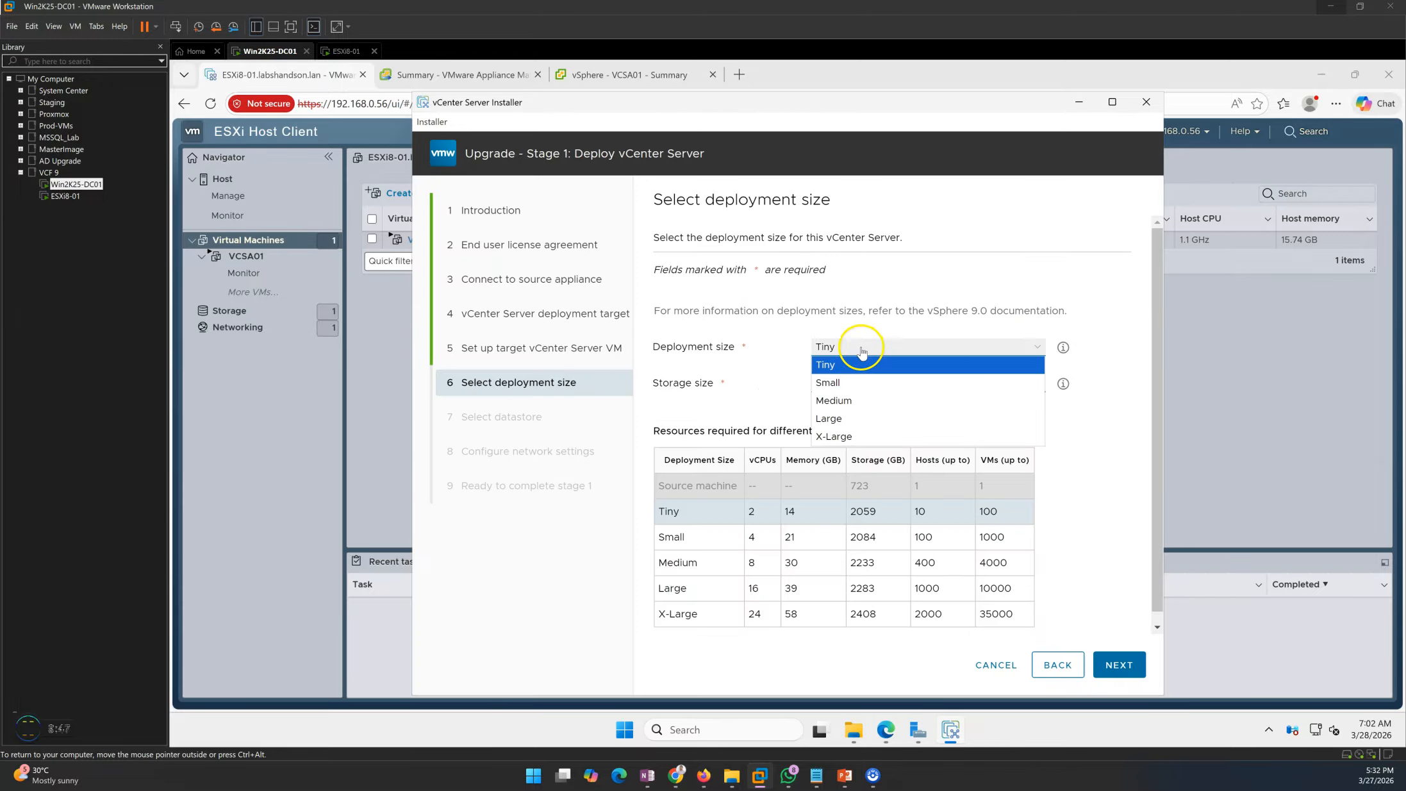
click(855, 383)
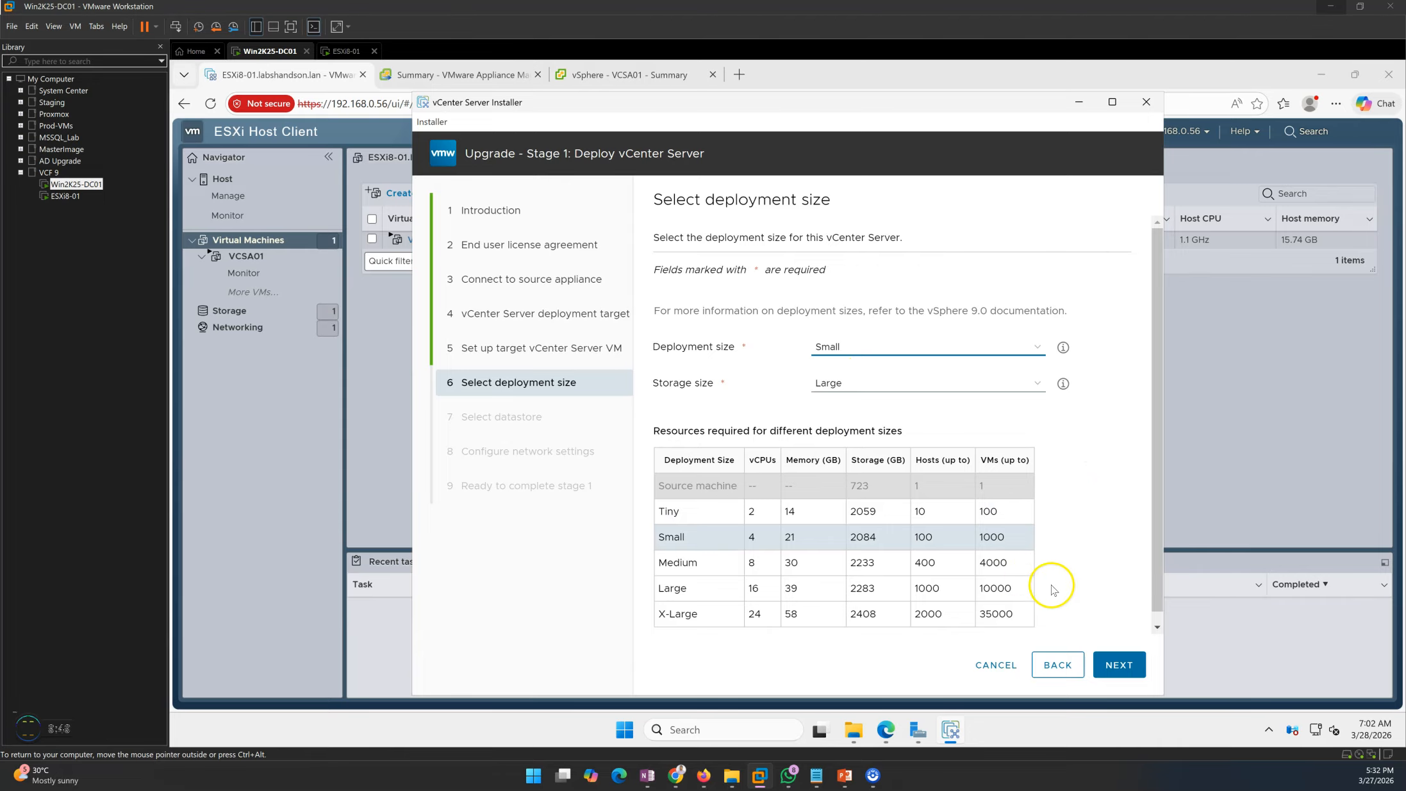
scroll(1055, 580, down, 1)
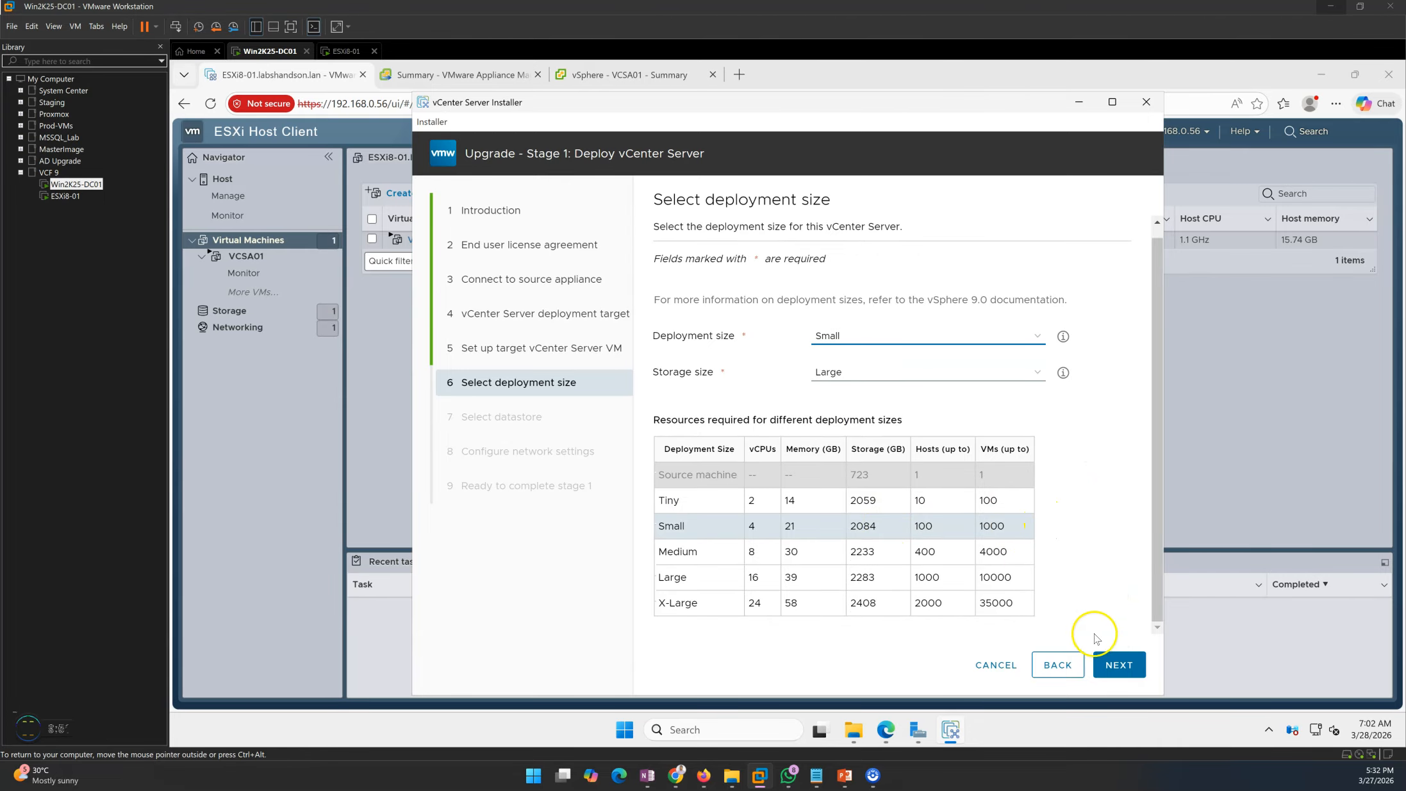
click(1119, 665)
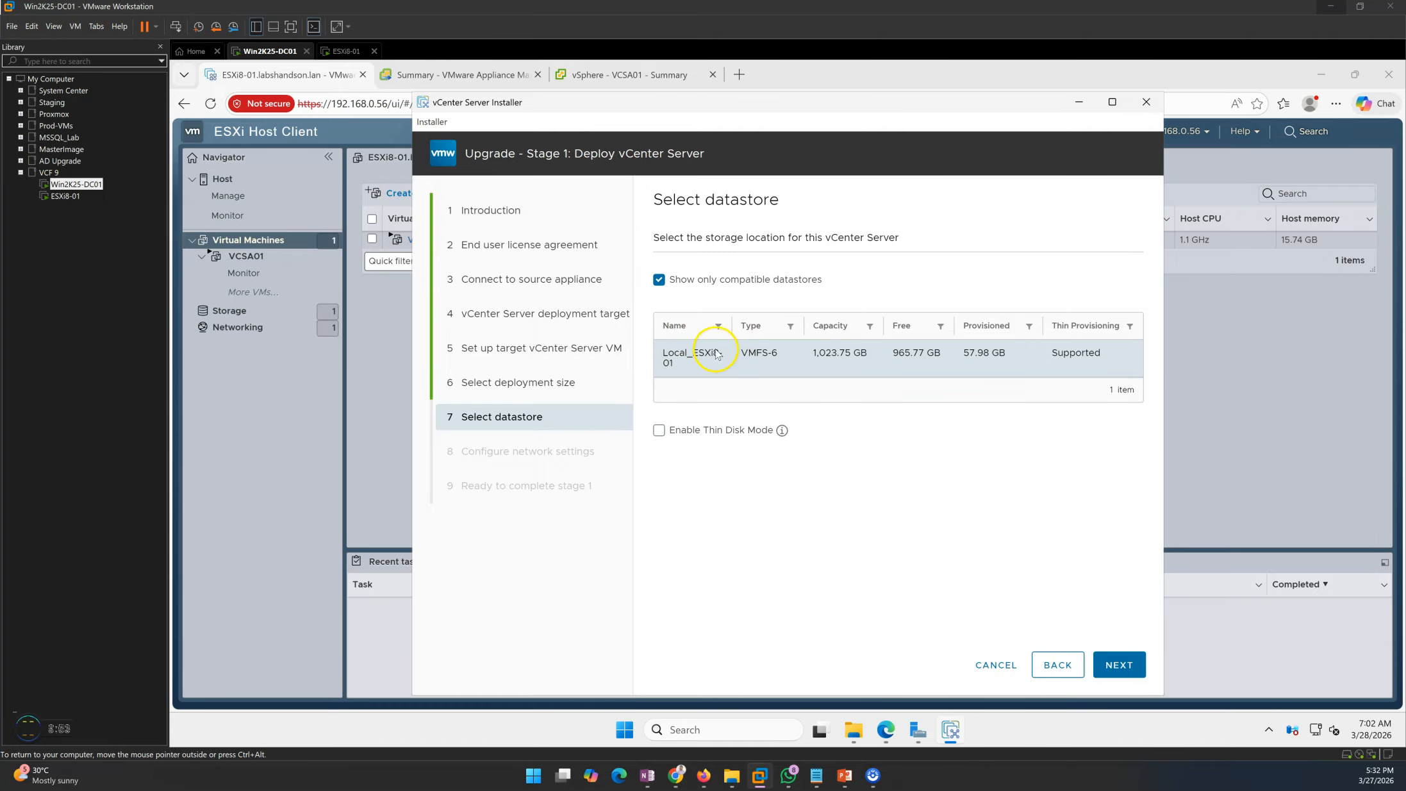
- Store the appliance on Local_ESXi8-01 with thin disk mode enabled
click(672, 436)
drag(689, 432, 743, 430)
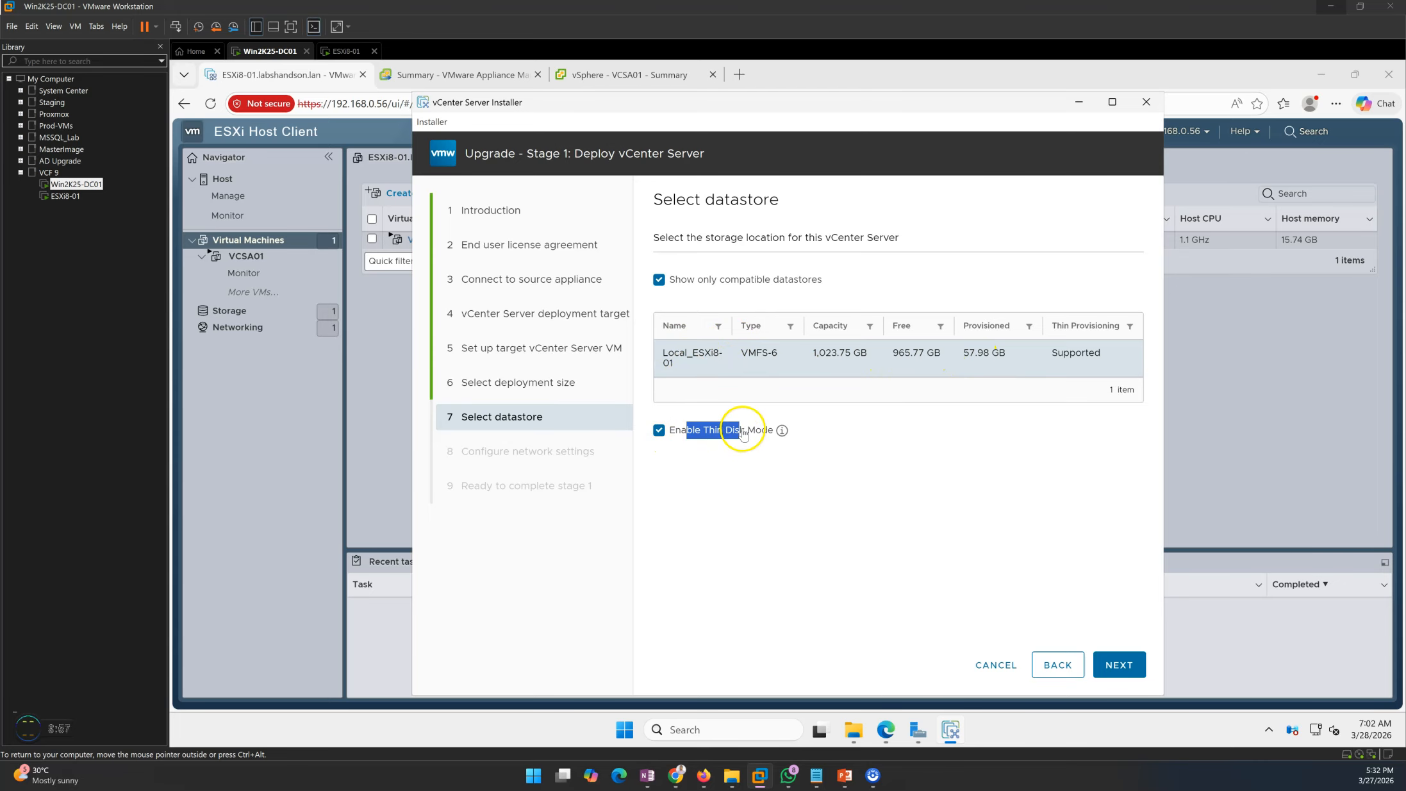
click(750, 485)
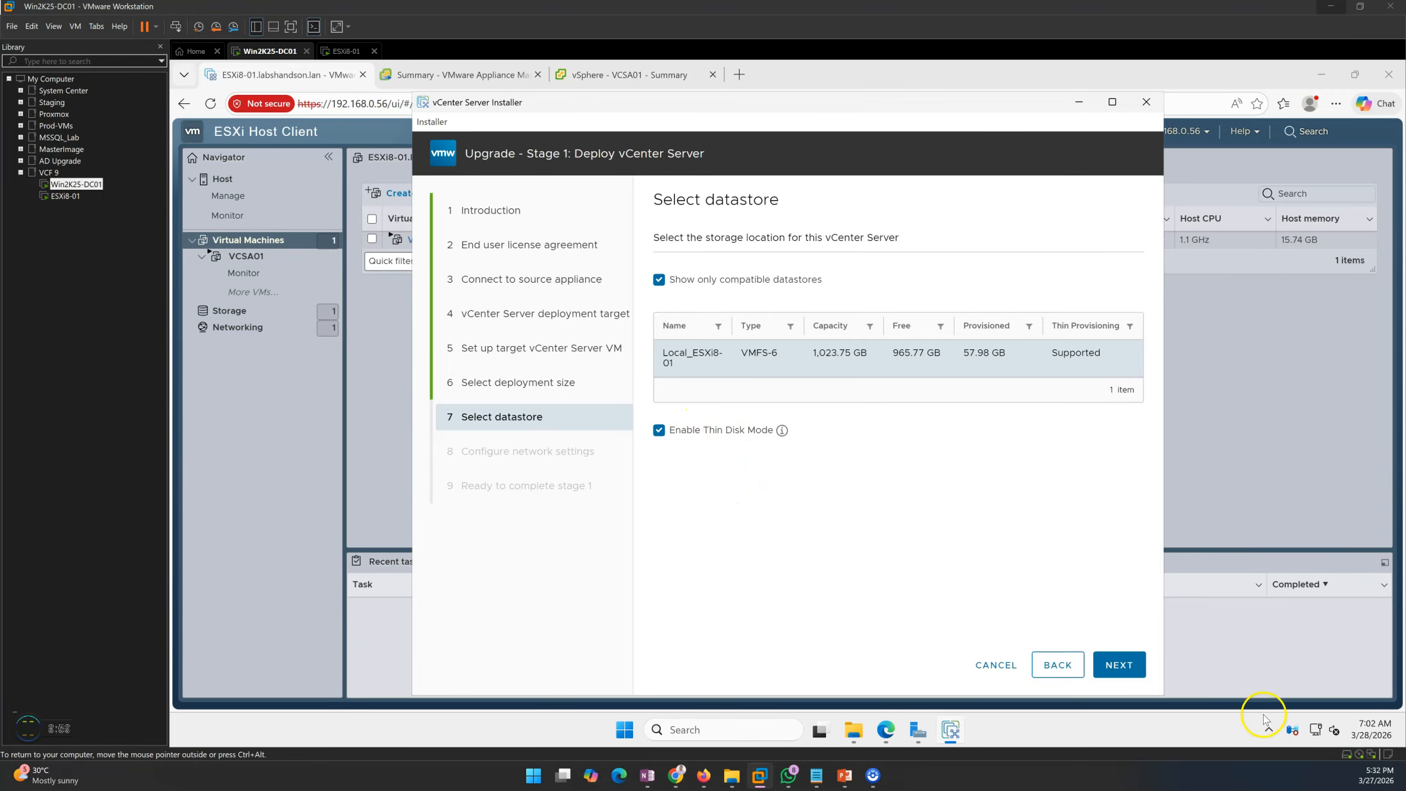
click(1125, 663)
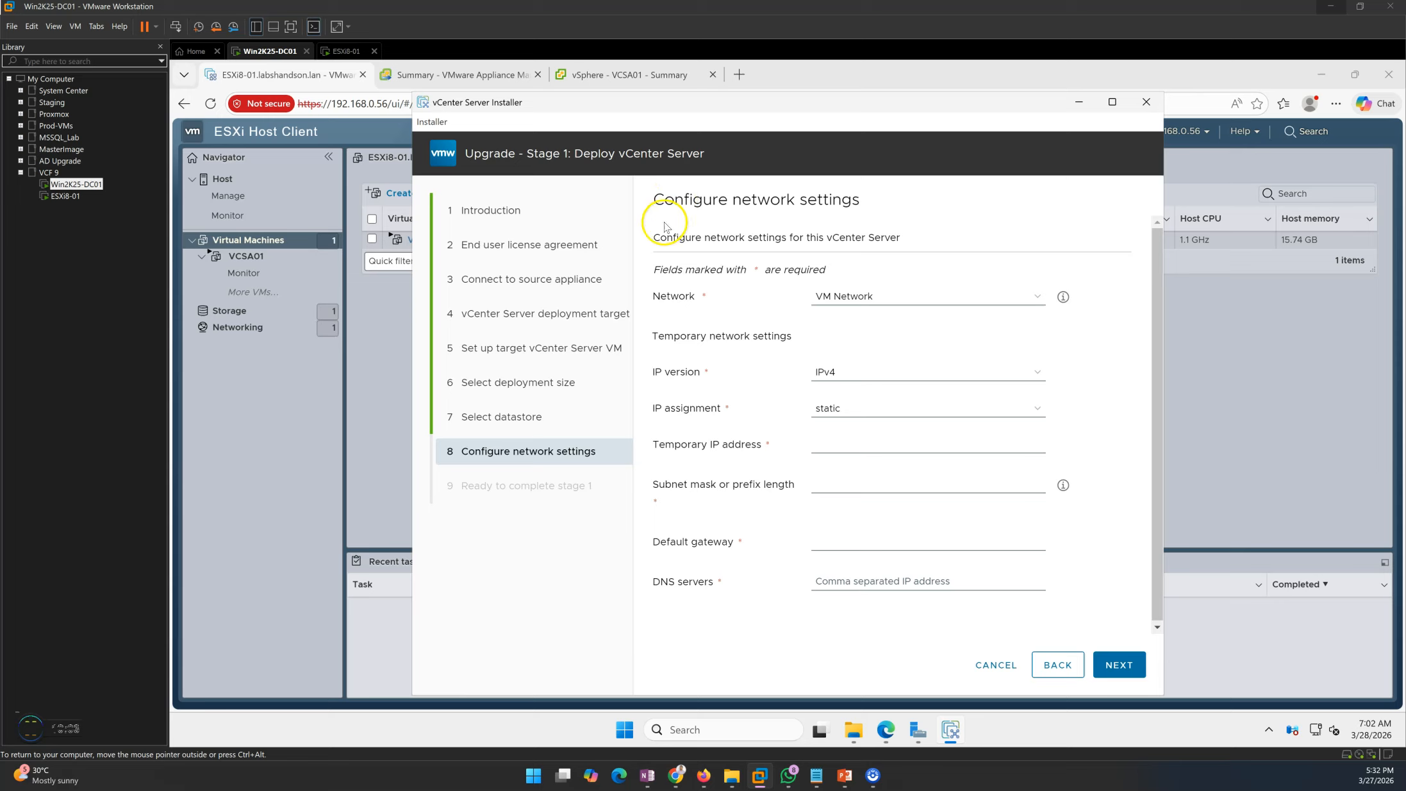
- Enter temporary network 192.168.0.42, mask 255.255.255.0, gateway 192.168.0.1, DNS 192.168.0.11, and continue
drag(669, 447, 888, 439)
click(889, 439)
text(192)
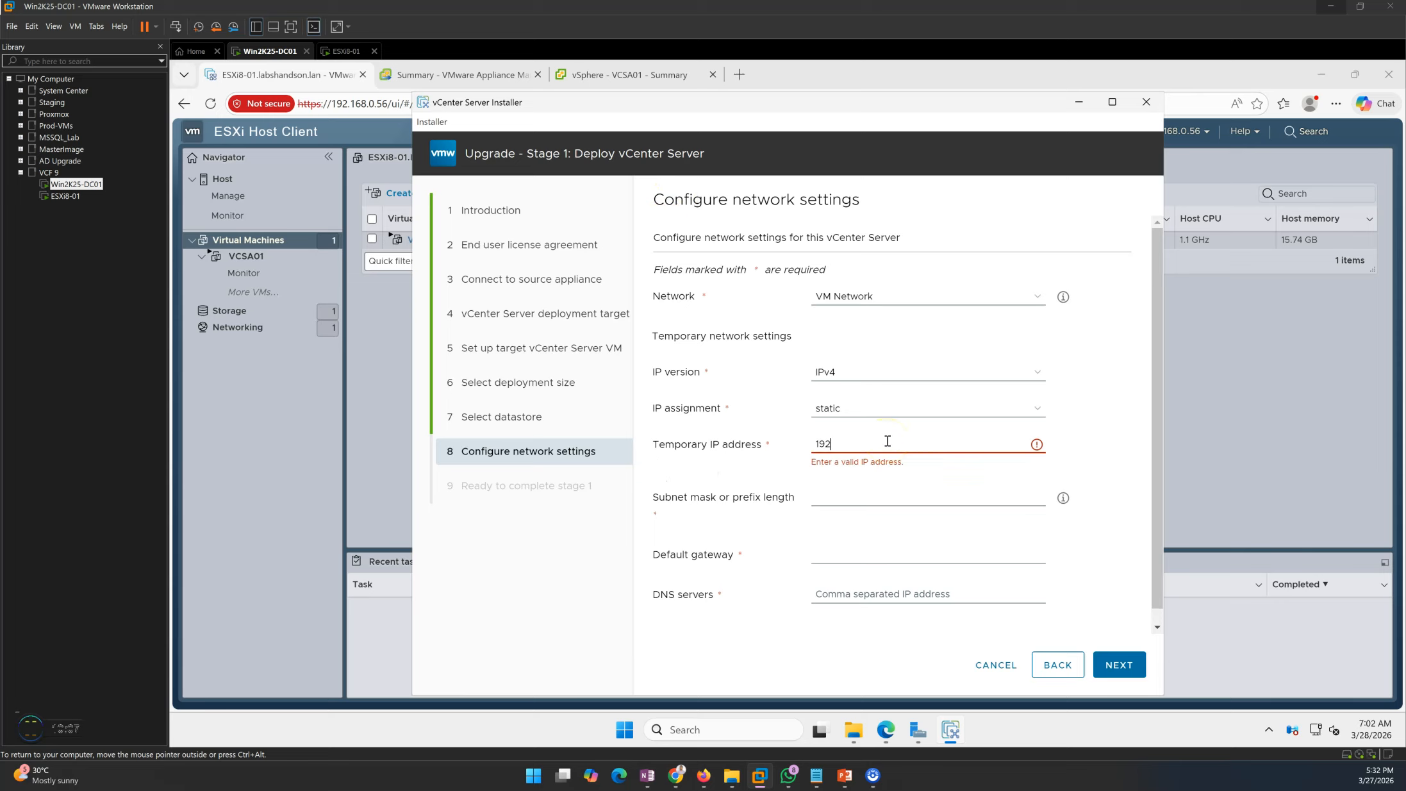
text(.168.0.42)
key(Tab)
text(255.)
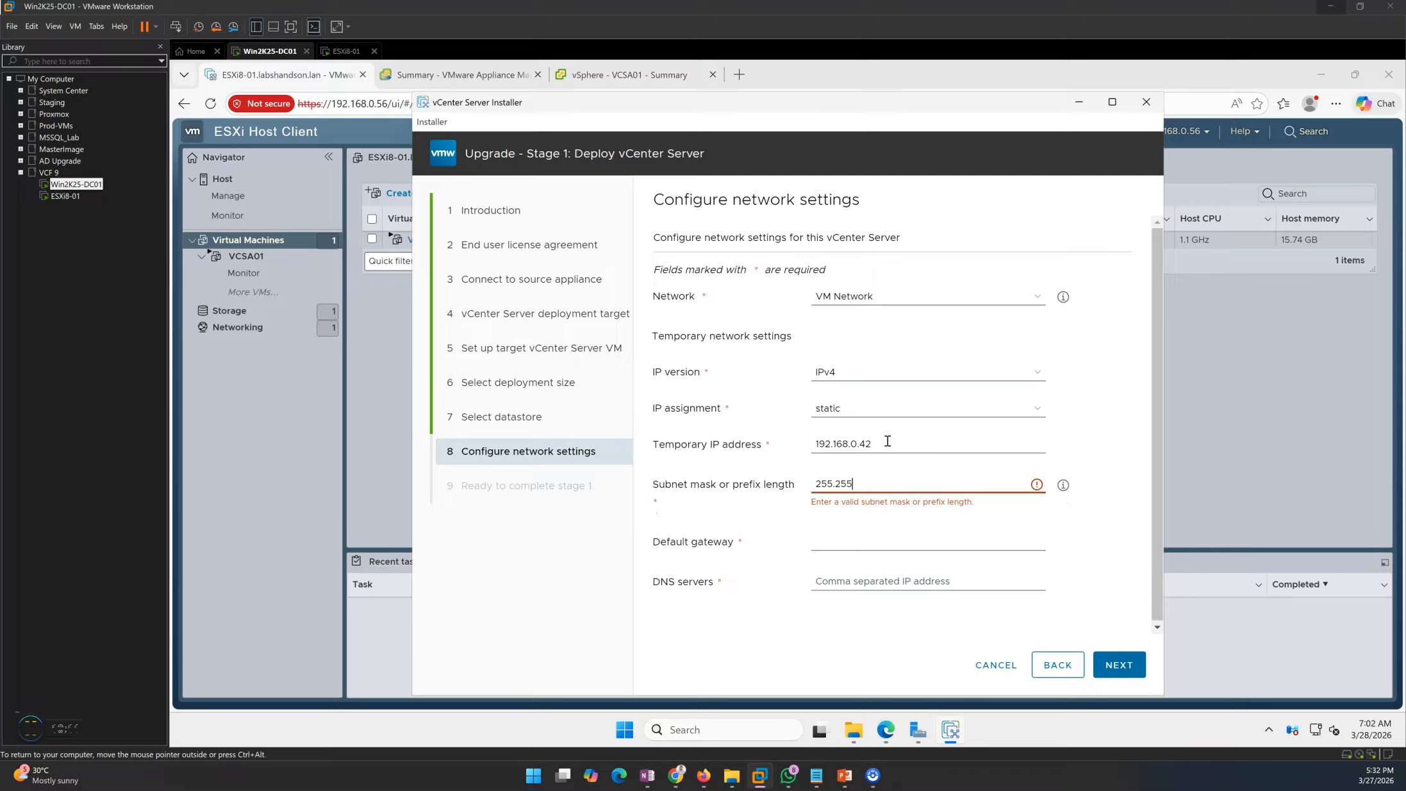
text(255.255.0)
key(Tab)
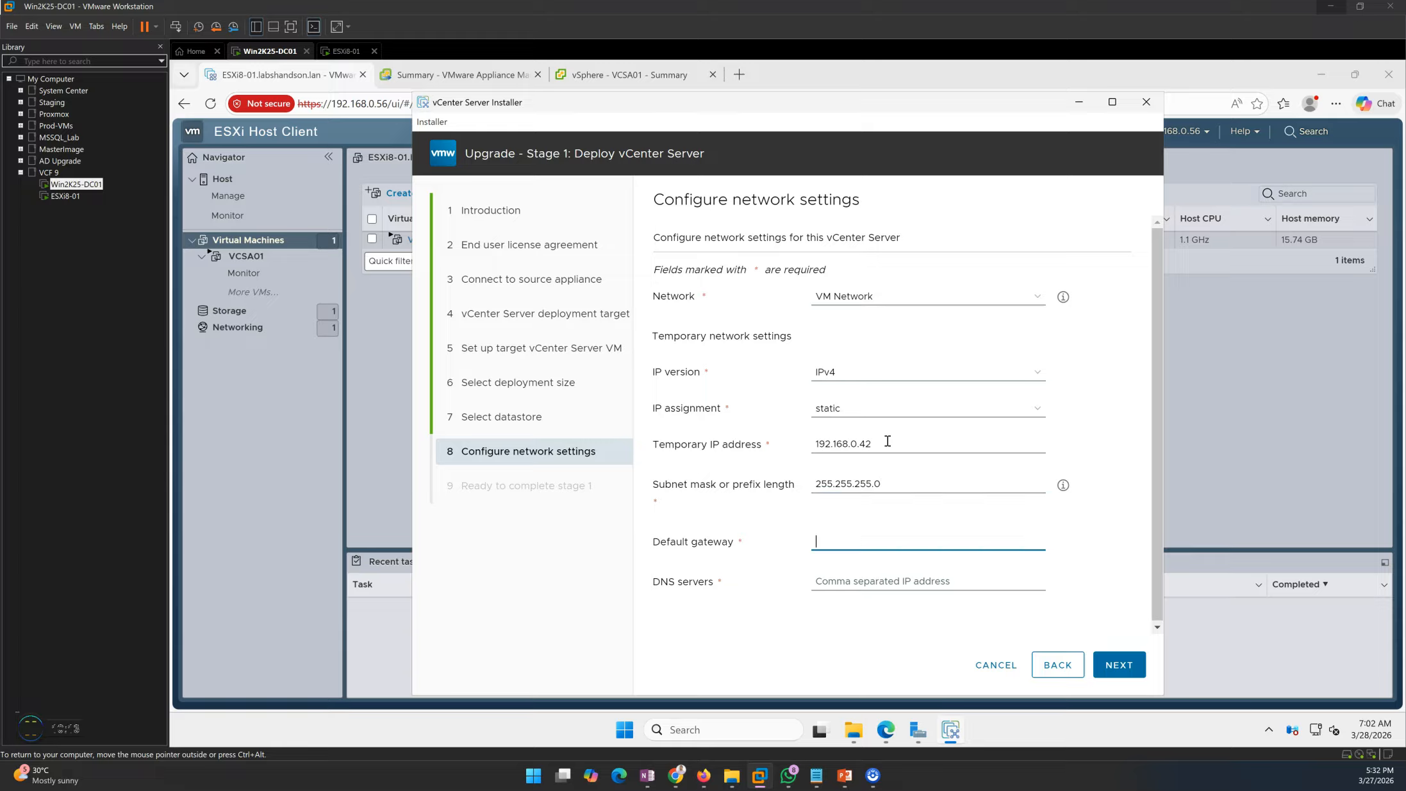
text(192.168.0.)
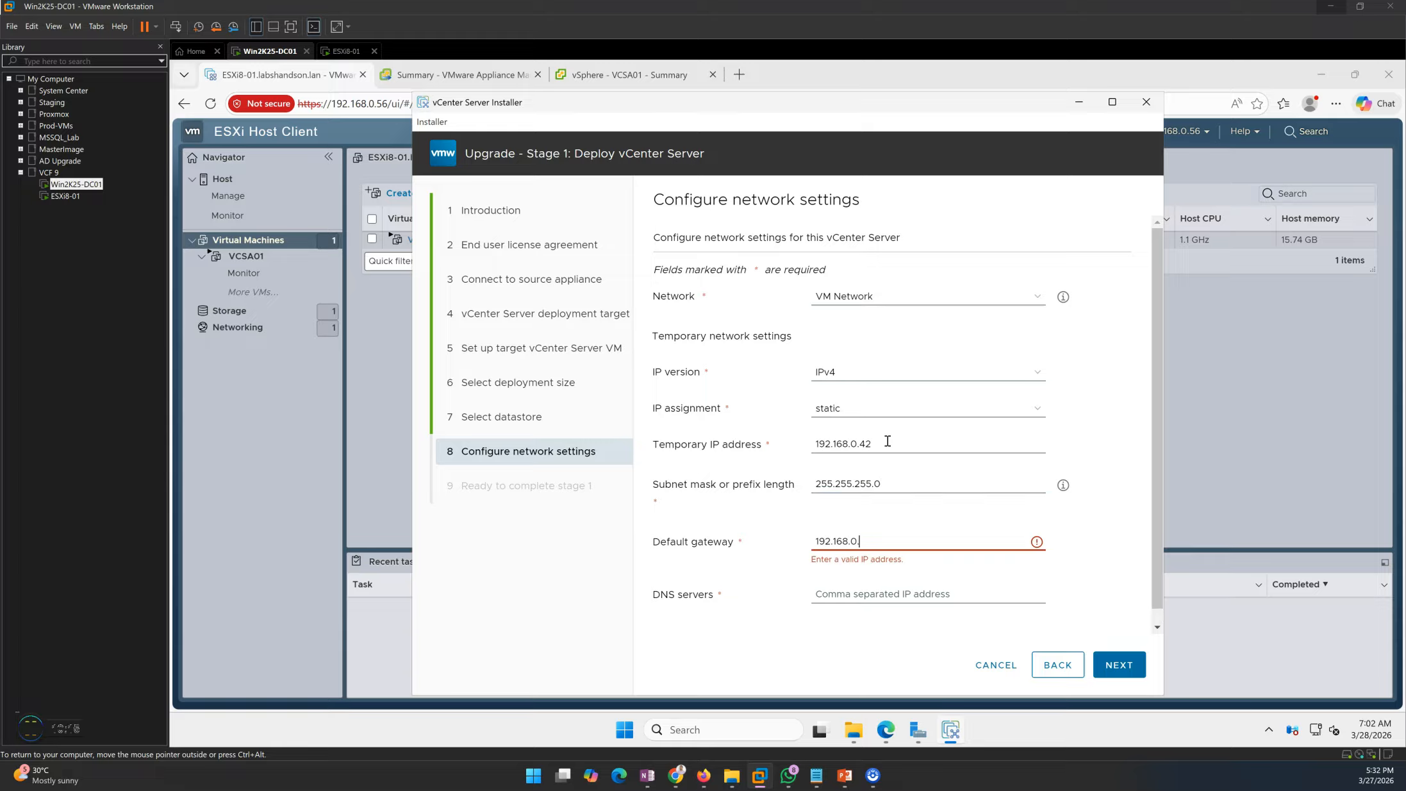
text(1)
key(Tab)
text(192)
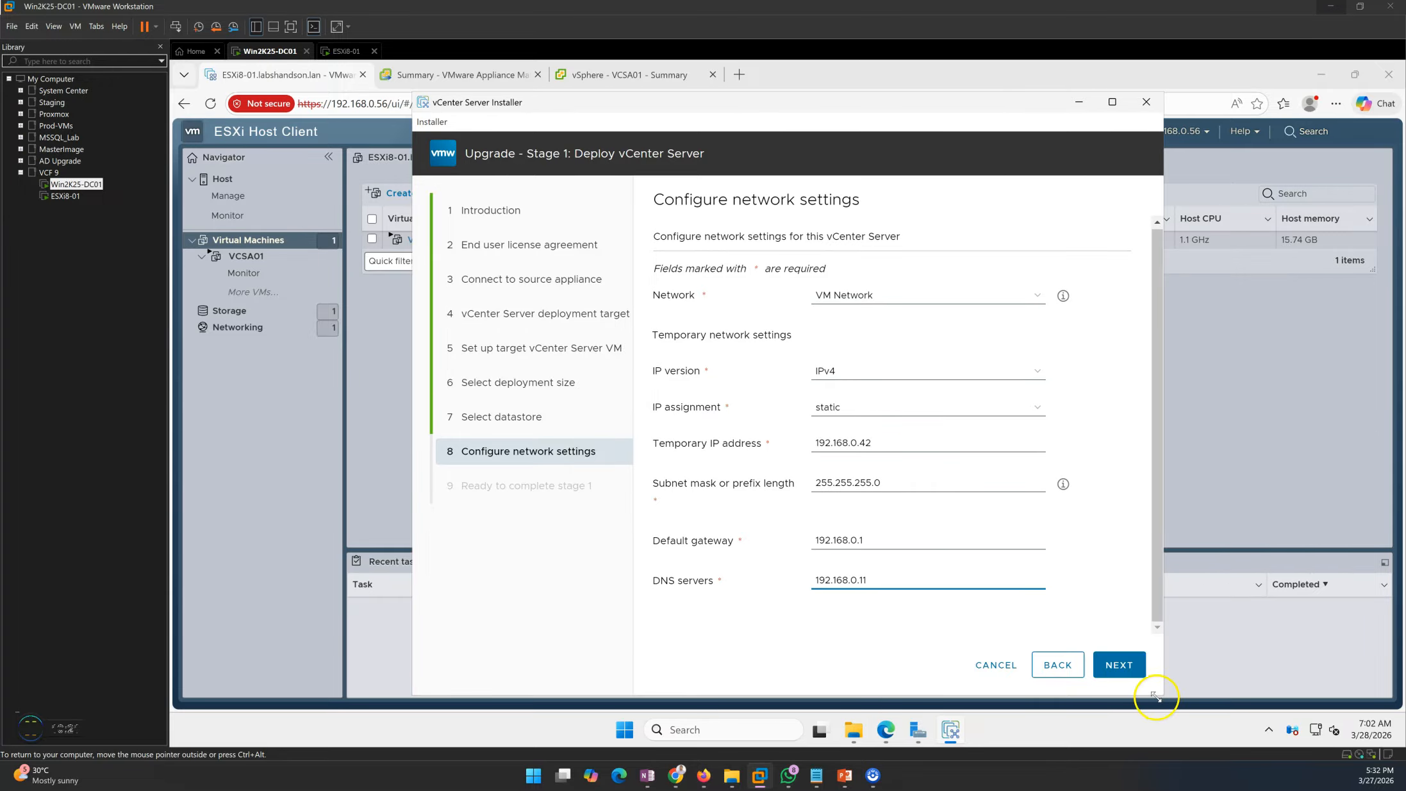
click(1116, 667)
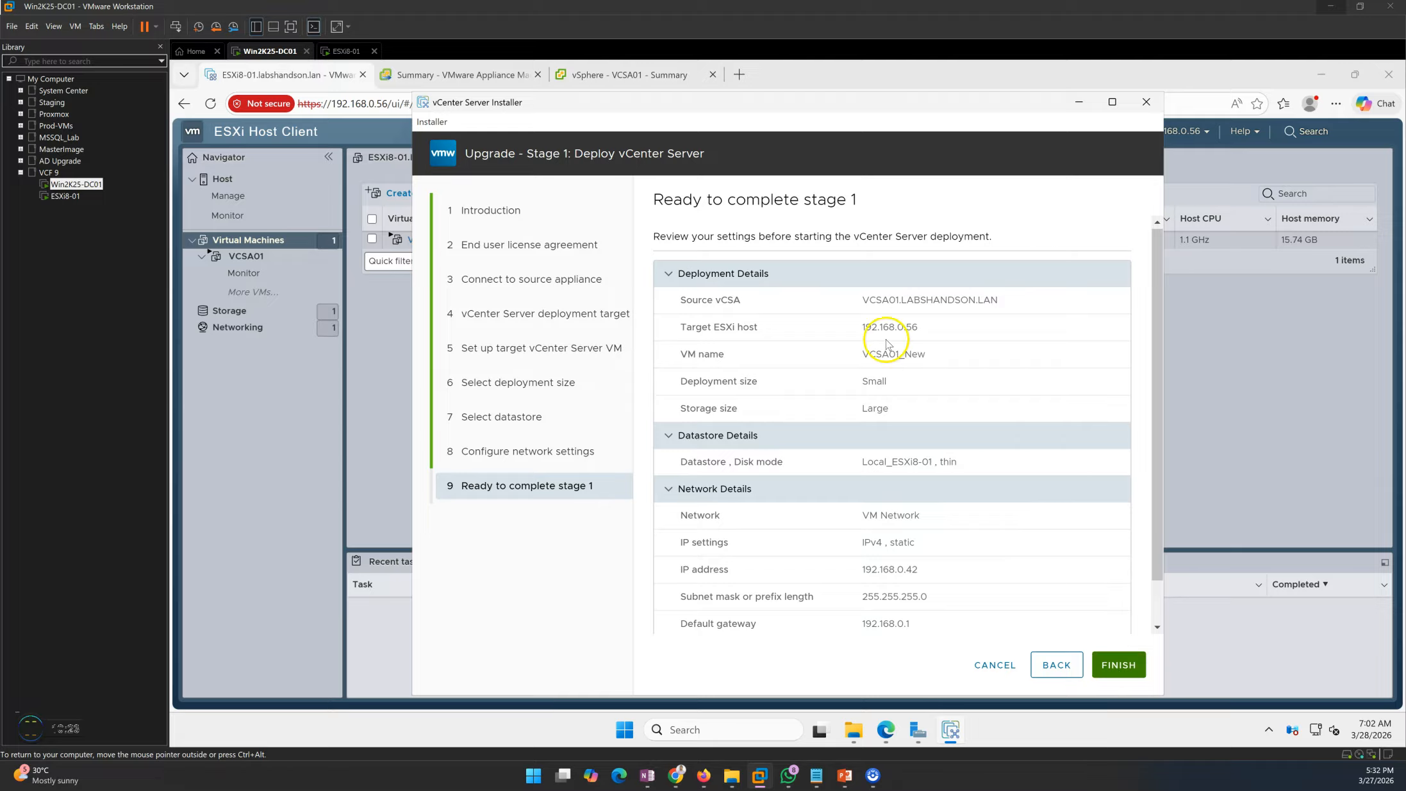
- Check the source VCSA name and target ESXi host in the summary, then launch the Stage 1 deployment
drag(685, 301, 1044, 312)
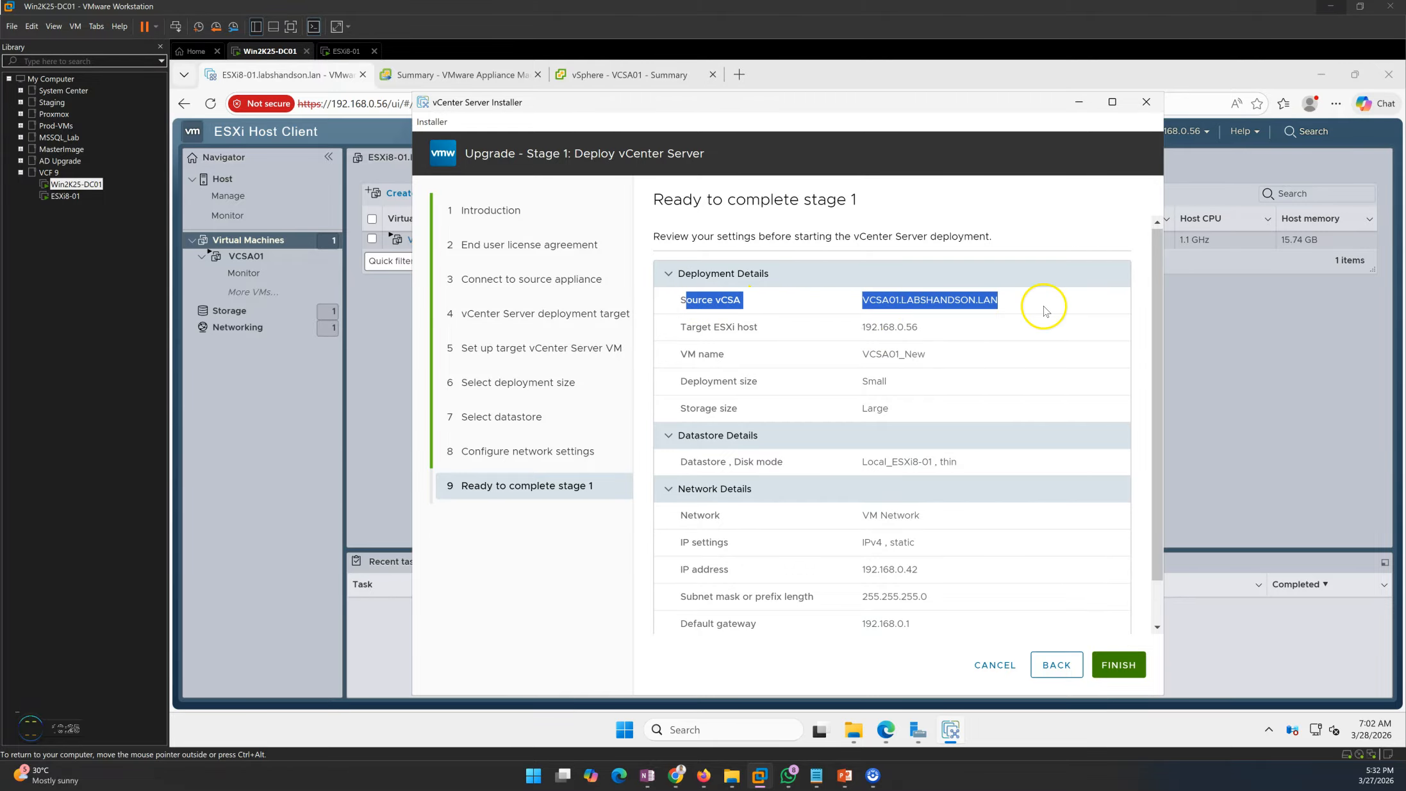
double_click(887, 328)
scroll(942, 487, down, 1)
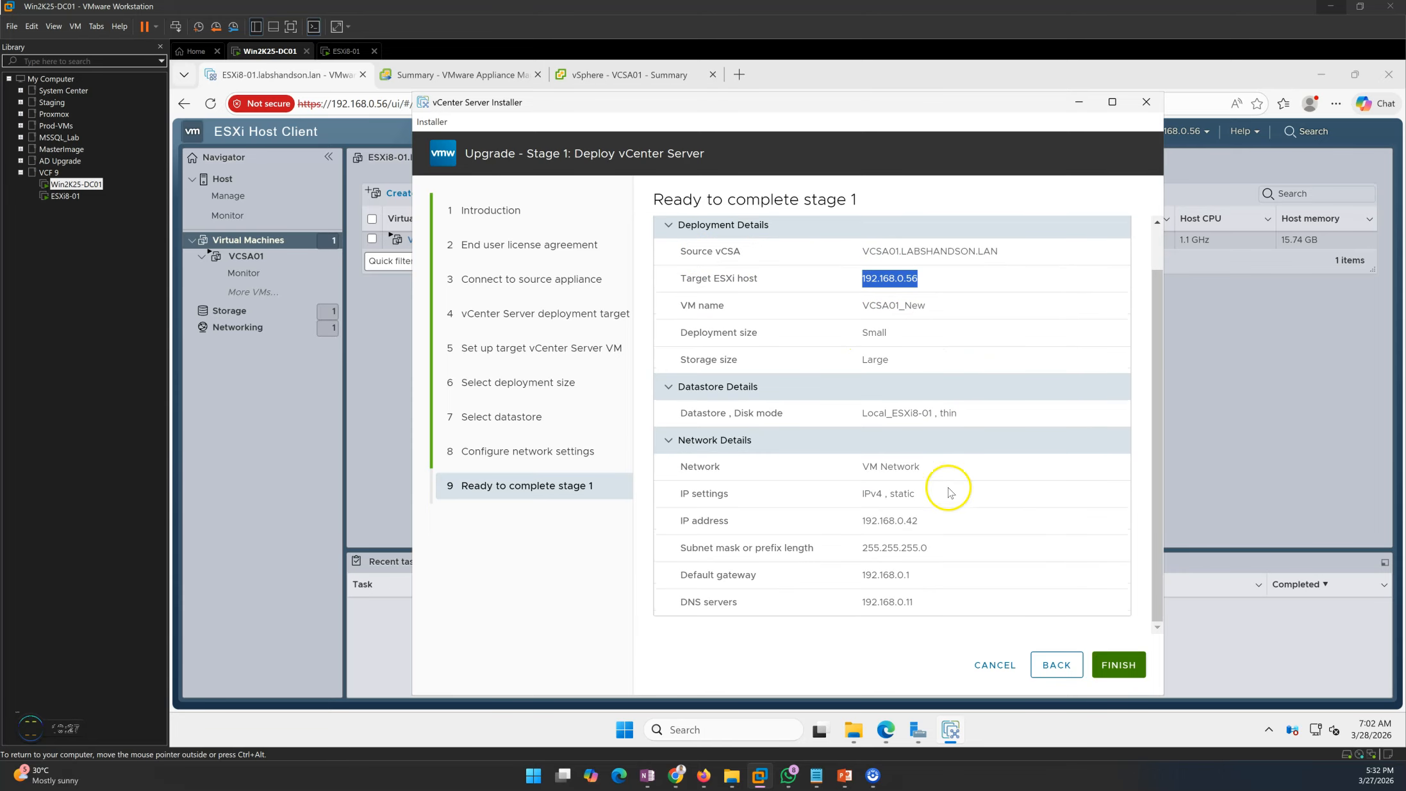
click(996, 633)
click(1123, 664)
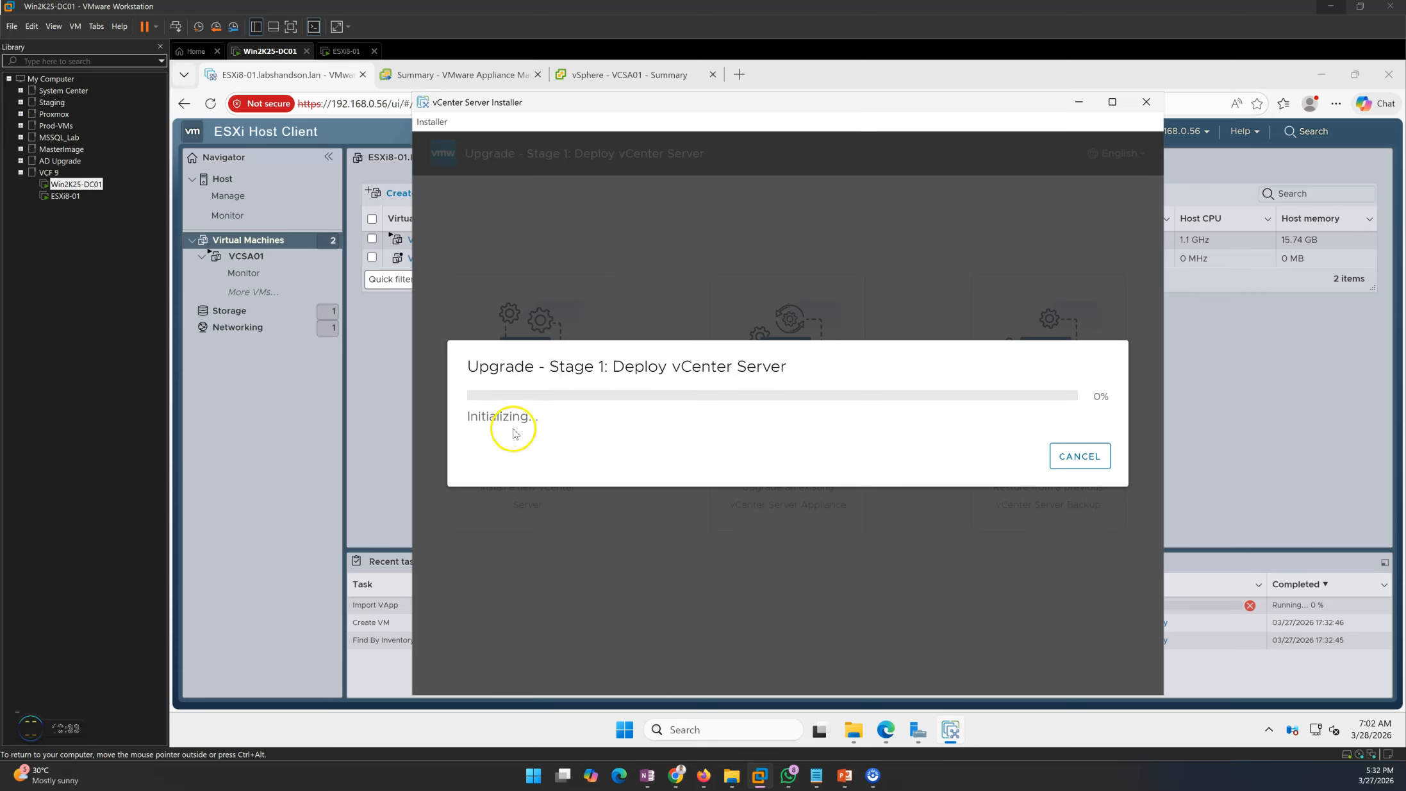
drag(657, 109, 848, 109)
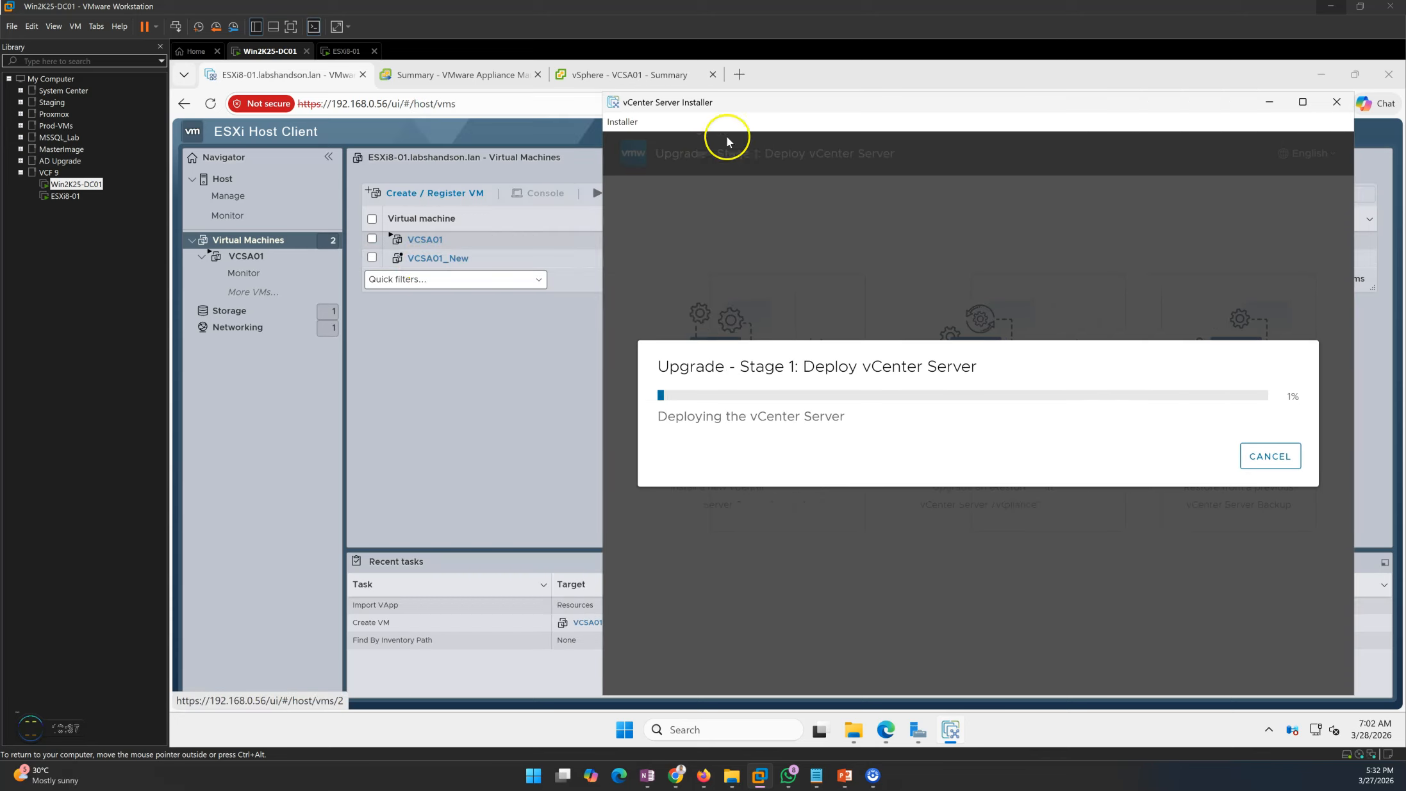
drag(744, 96, 646, 82)
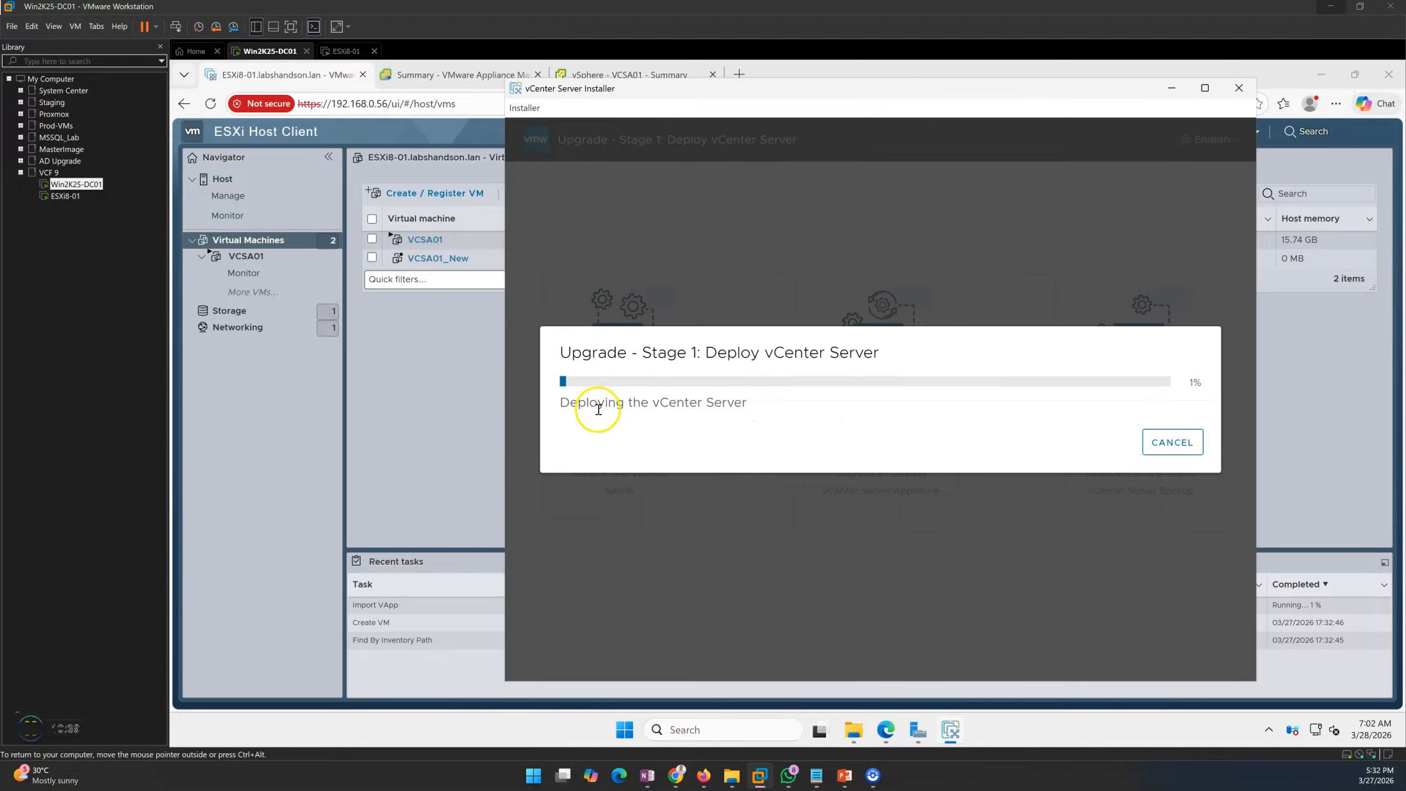
drag(808, 88, 745, 82)
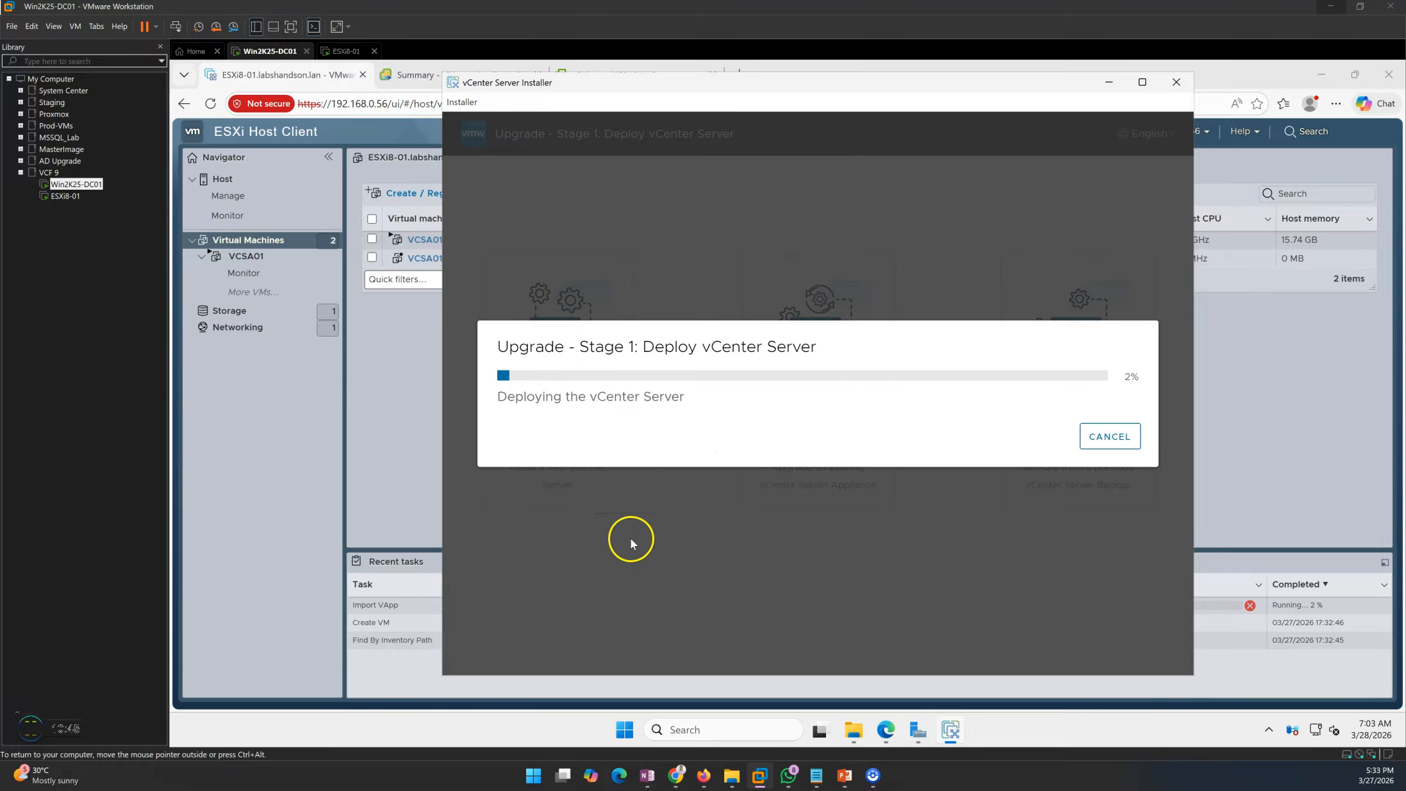
- Switch to the upgrade steps slideshow and advance to the Stage 2 data migration and cutover slide
mouse_move(845, 775)
click(914, 711)
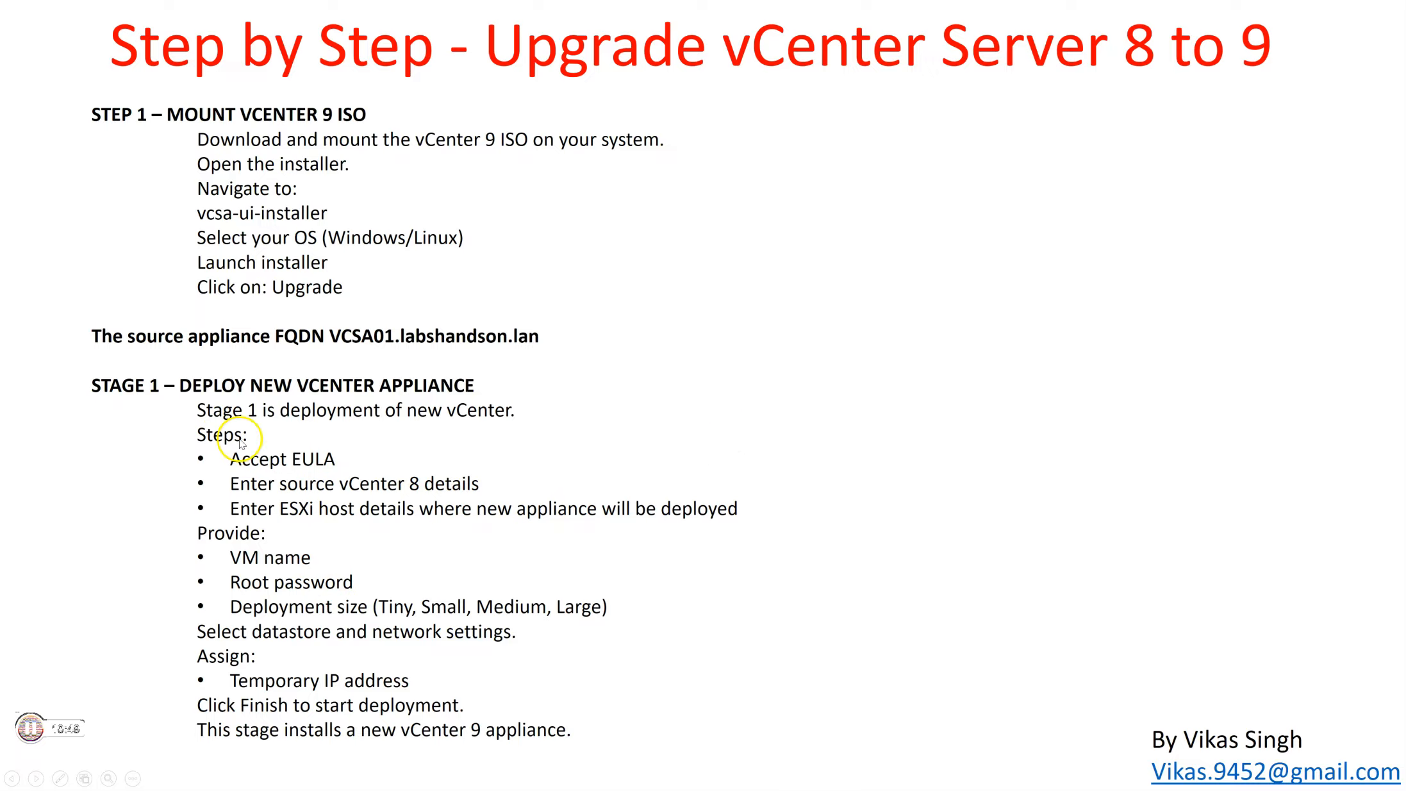
click(708, 340)
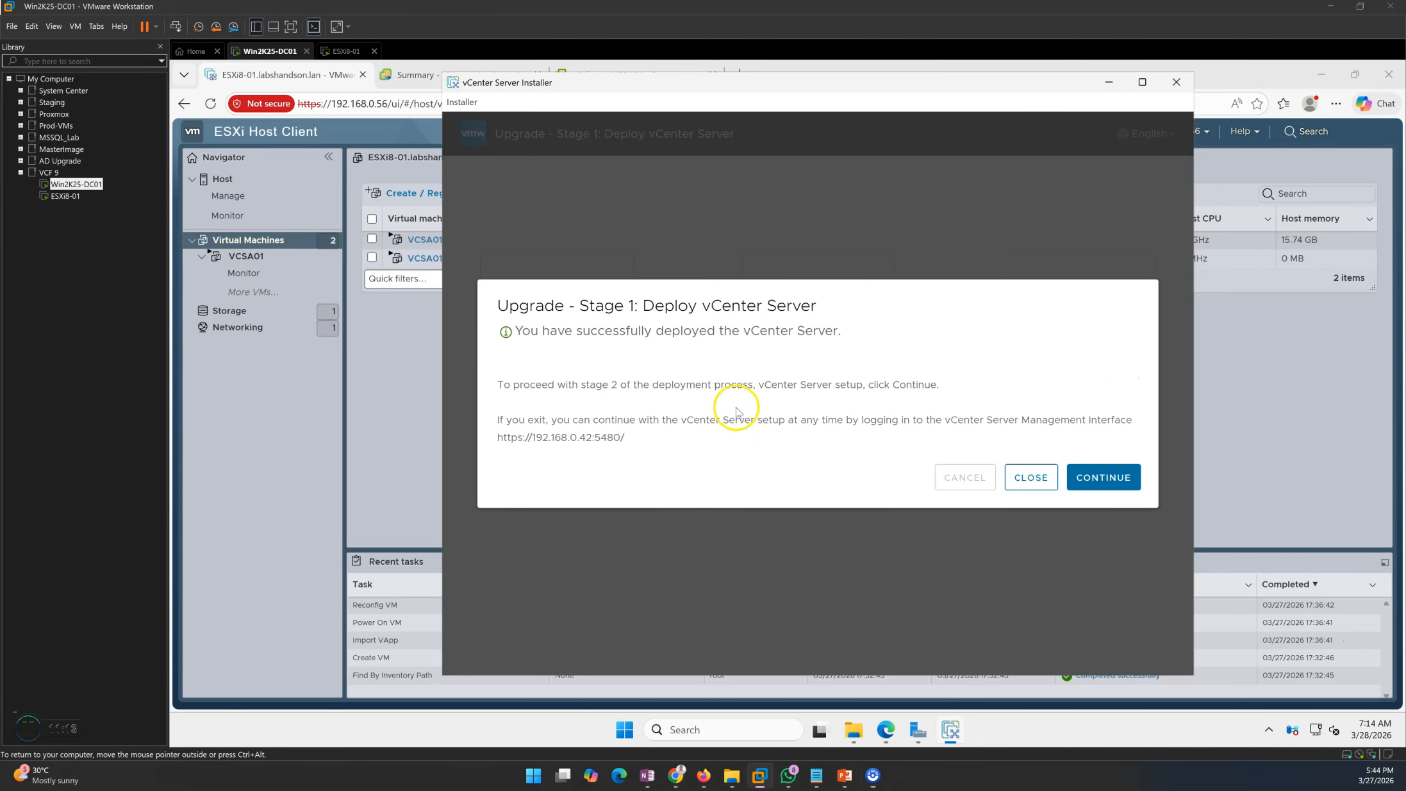
- Move the installer's Stage 1 success dialog aside and bring the ESXi Host Client VM list forward
drag(575, 306, 837, 308)
drag(795, 398, 797, 386)
drag(671, 87, 825, 98)
click(429, 369)
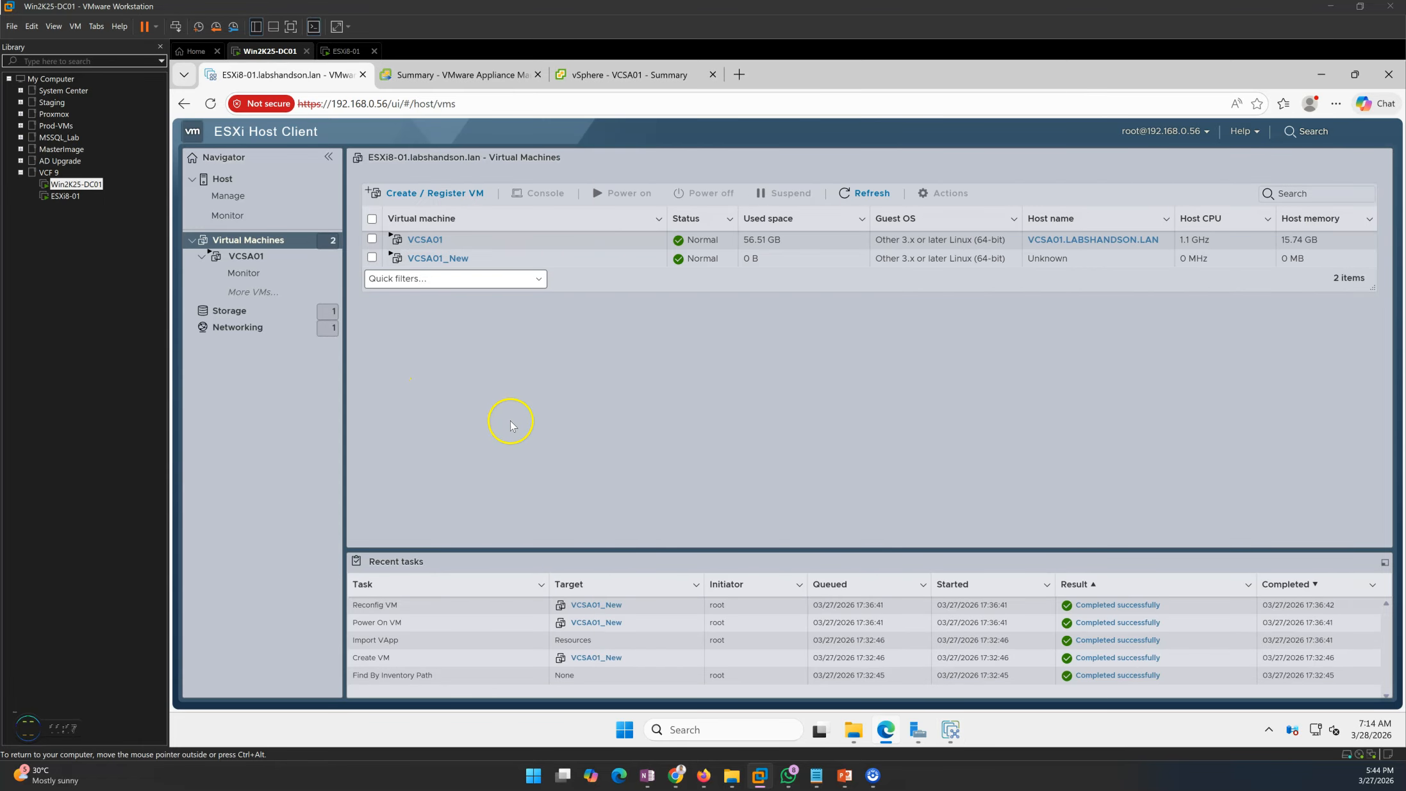
- Check VCSA01_New's console shows vCenter Server 9.0.0.0 at 192.168.0.42, then close it
click(438, 259)
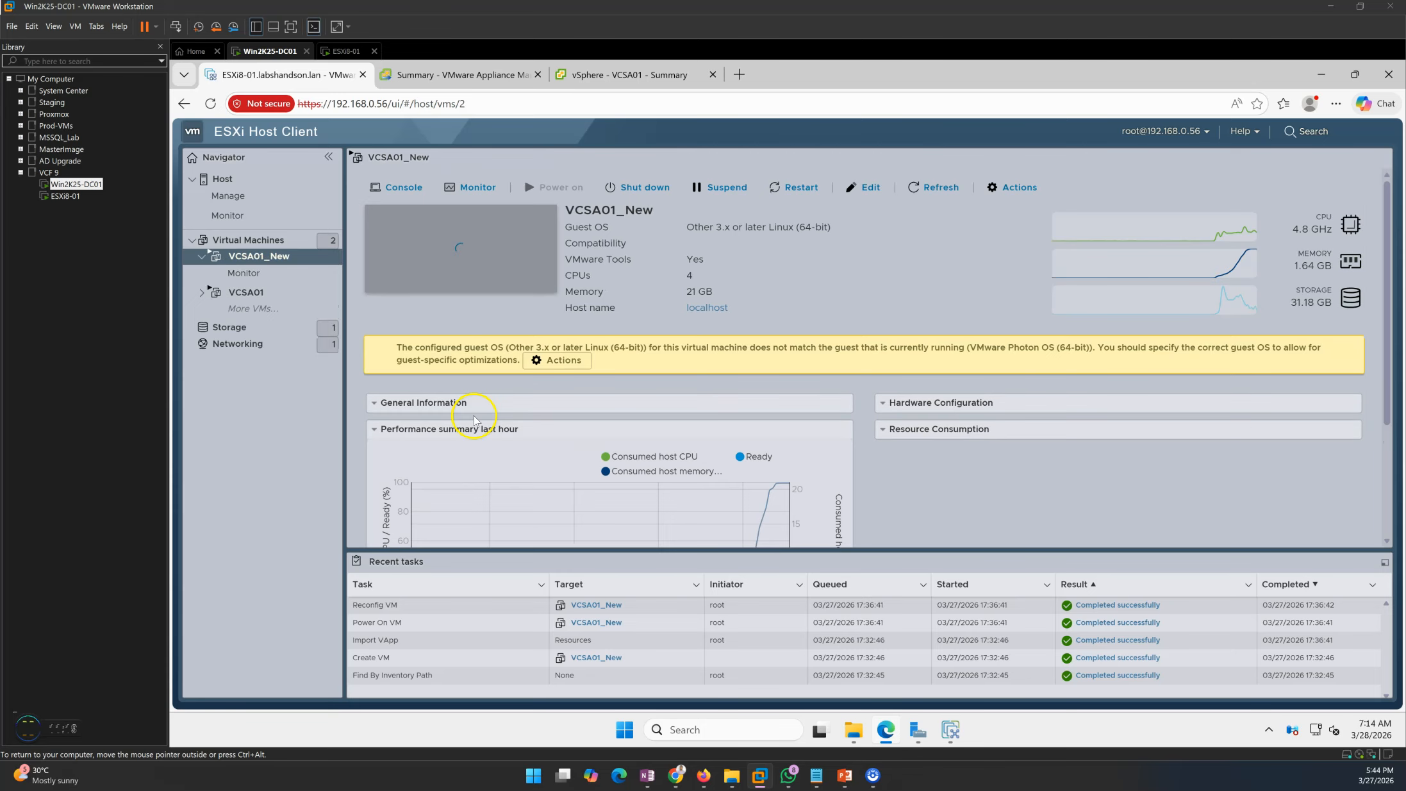
click(490, 275)
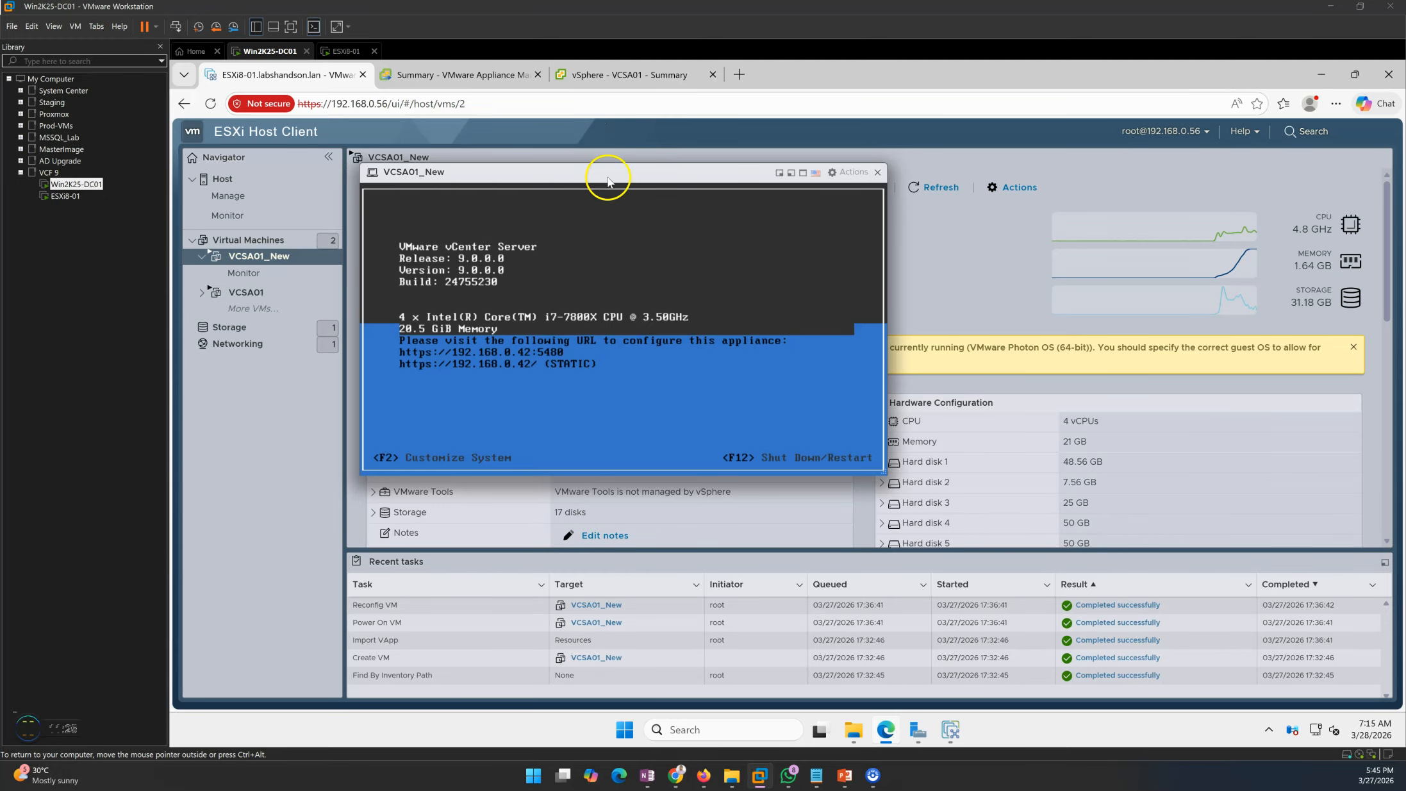
drag(608, 179, 700, 188)
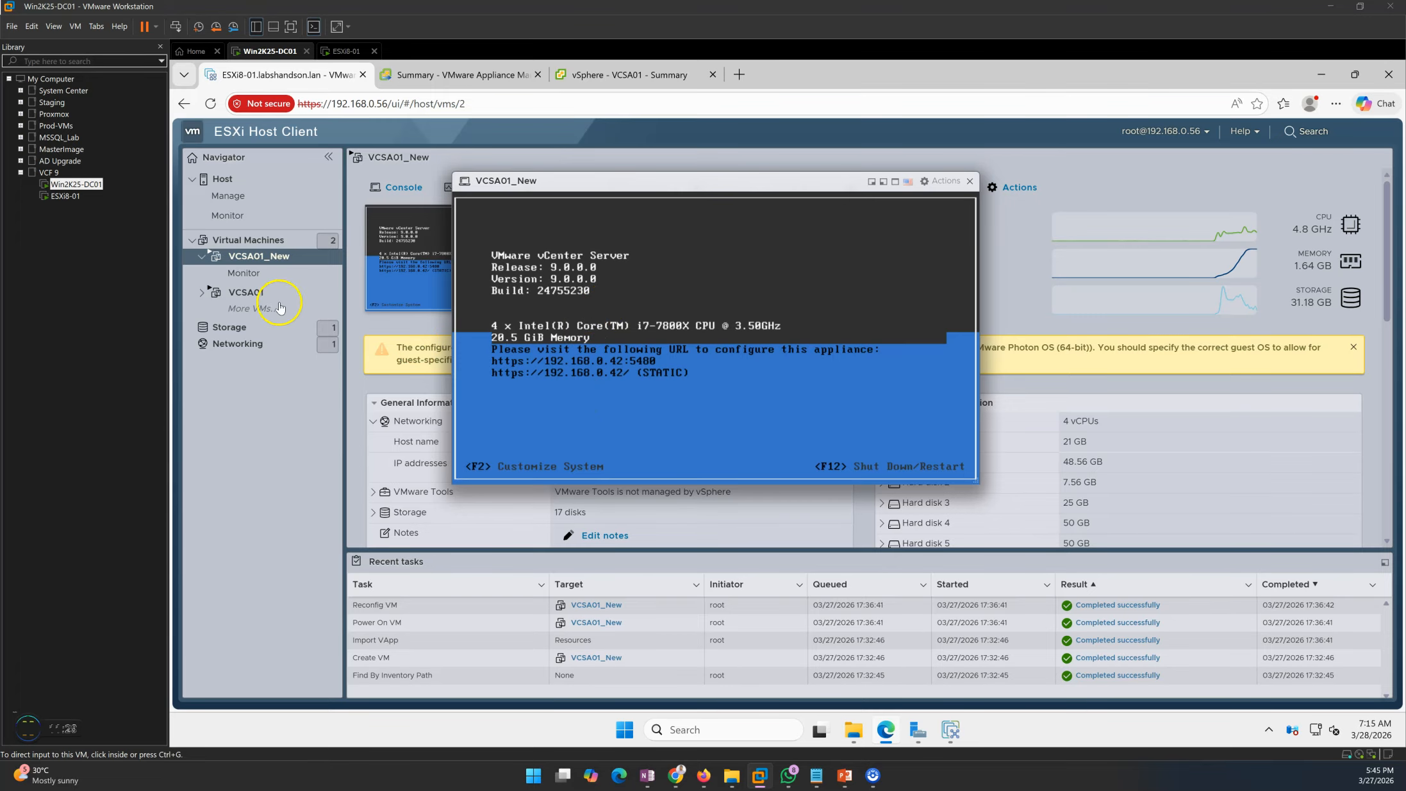
click(269, 247)
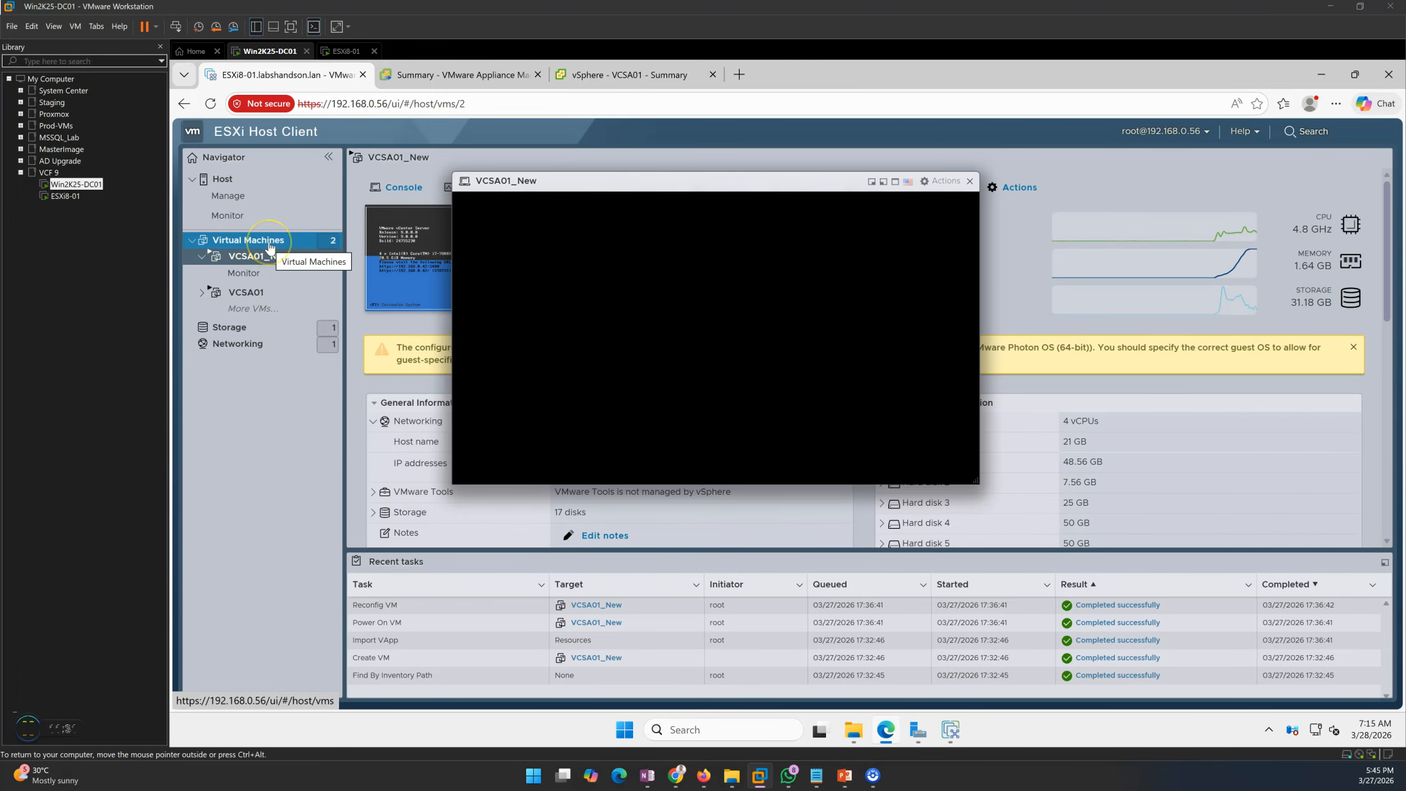
drag(705, 185, 673, 302)
click(938, 300)
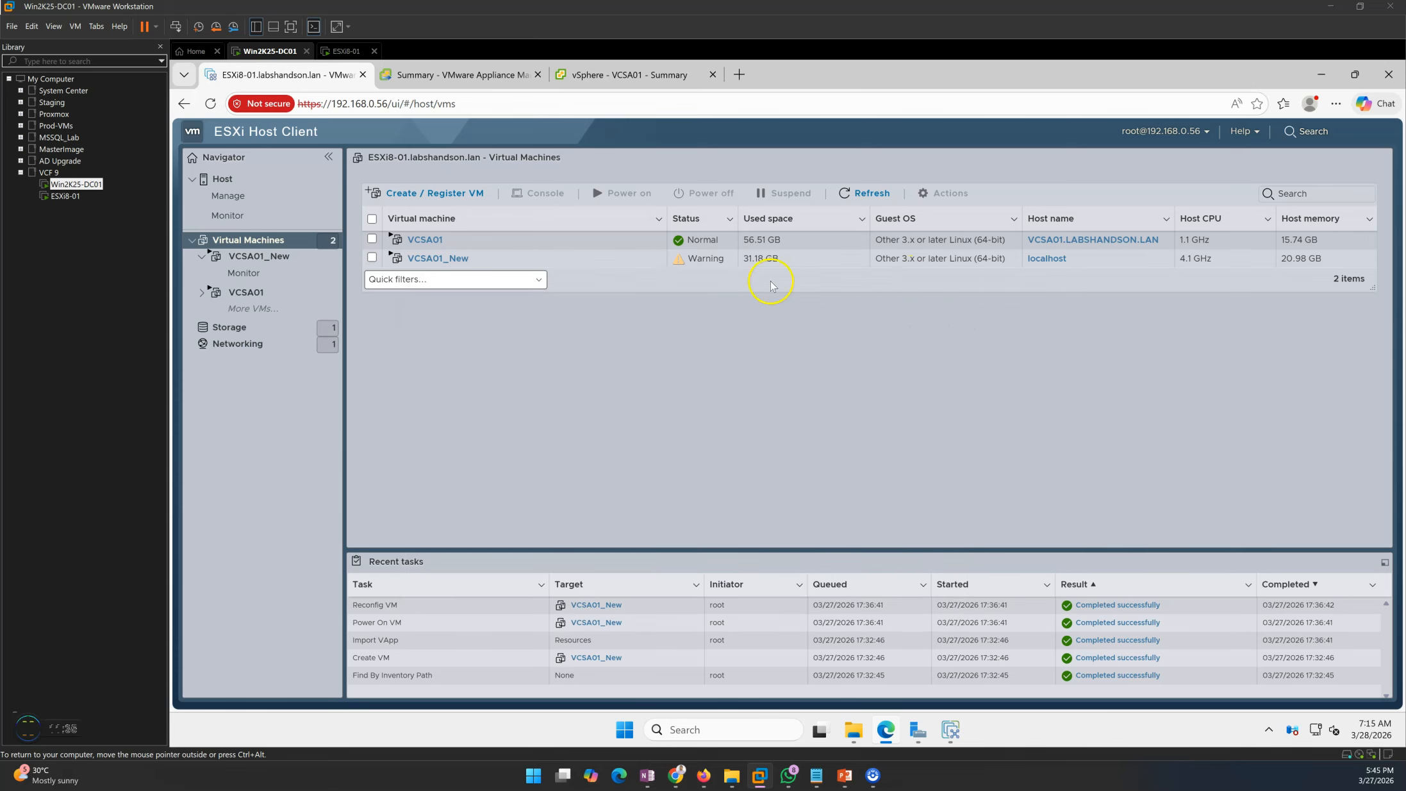
- View the old VCSA01 summary, then return to the installer's Stage 1 success message
click(425, 239)
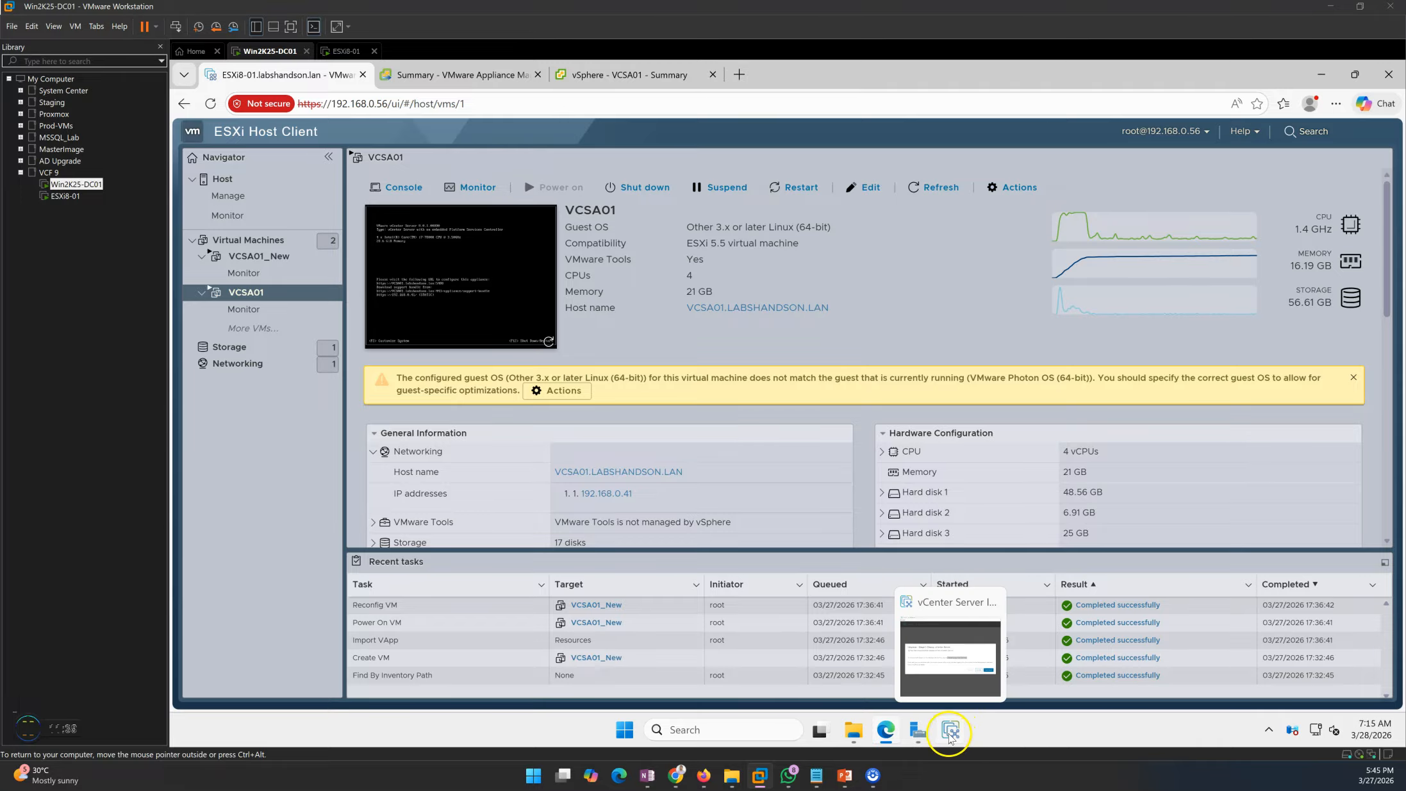
click(259, 238)
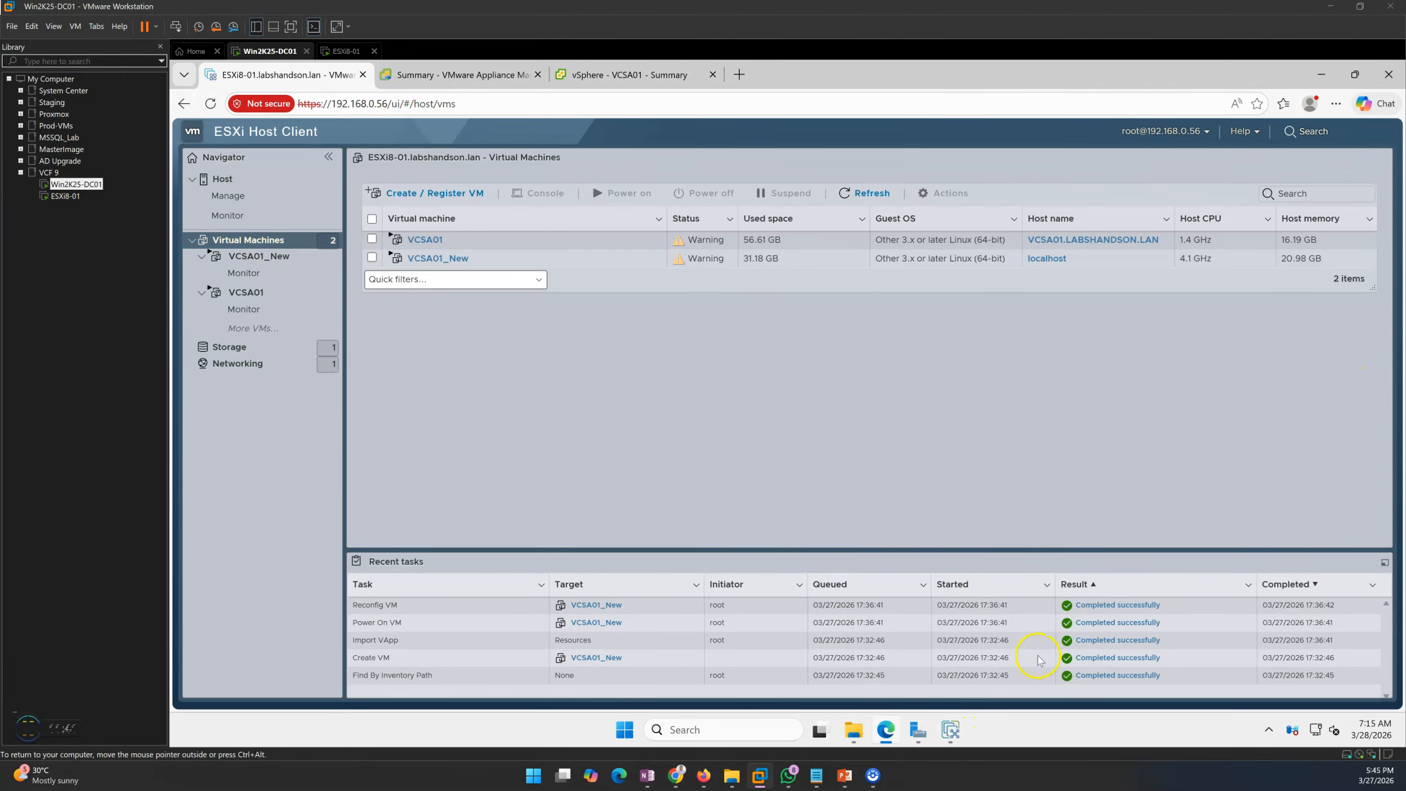
click(954, 734)
drag(841, 88, 663, 71)
click(785, 424)
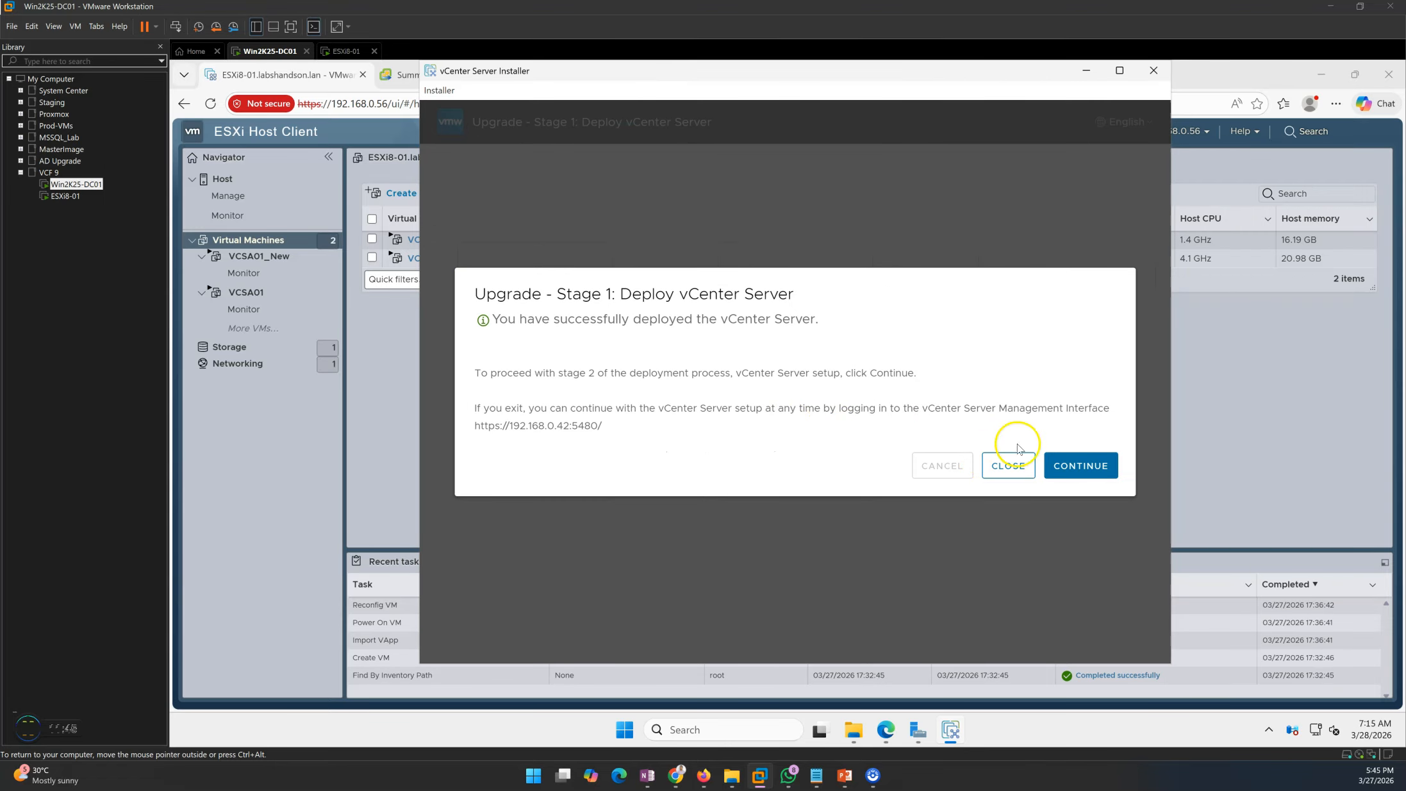
- Begin Stage 2 and submit the source vCenter details, hitting the port 22 unreachable error on 192.168.0.41
click(1088, 470)
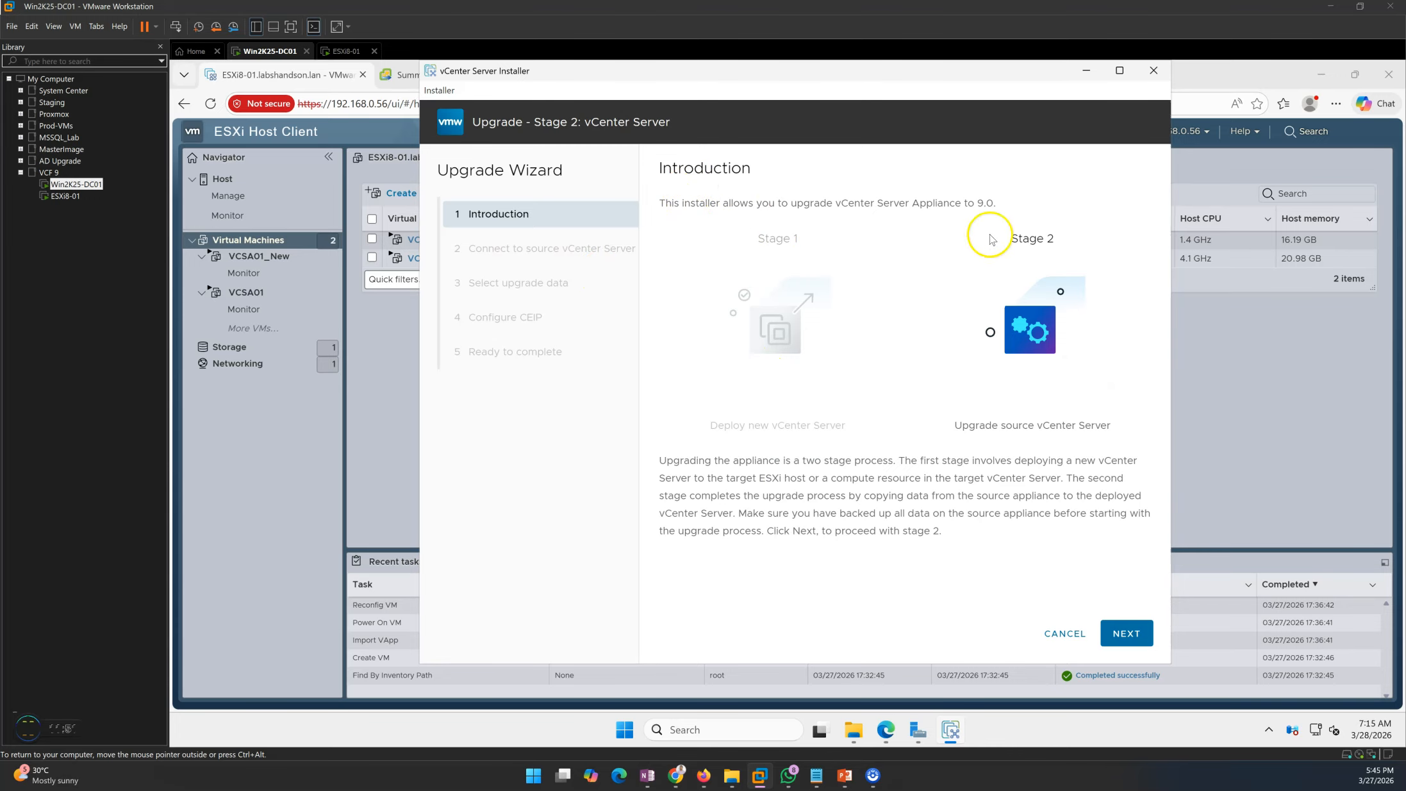
drag(950, 426, 1123, 431)
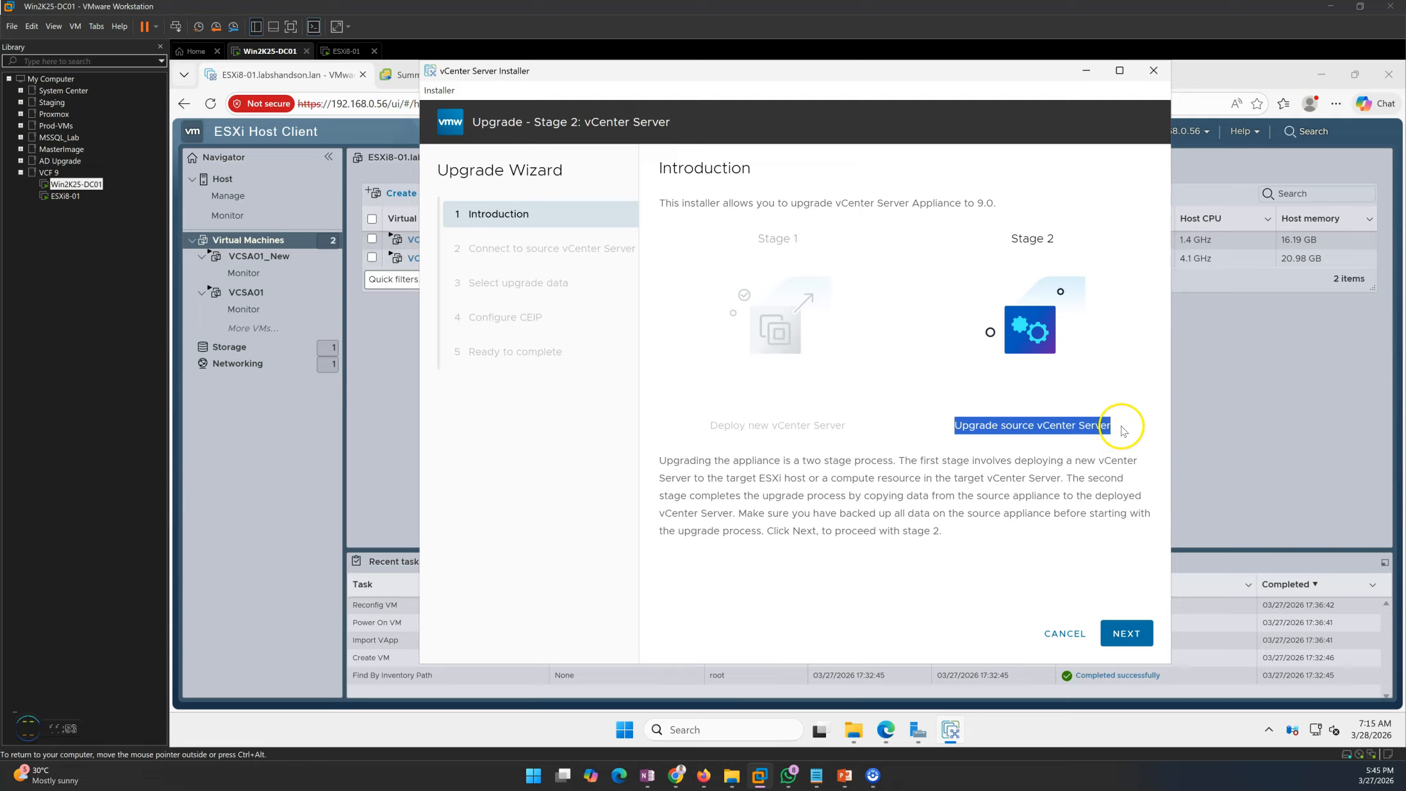
click(1130, 633)
click(1132, 633)
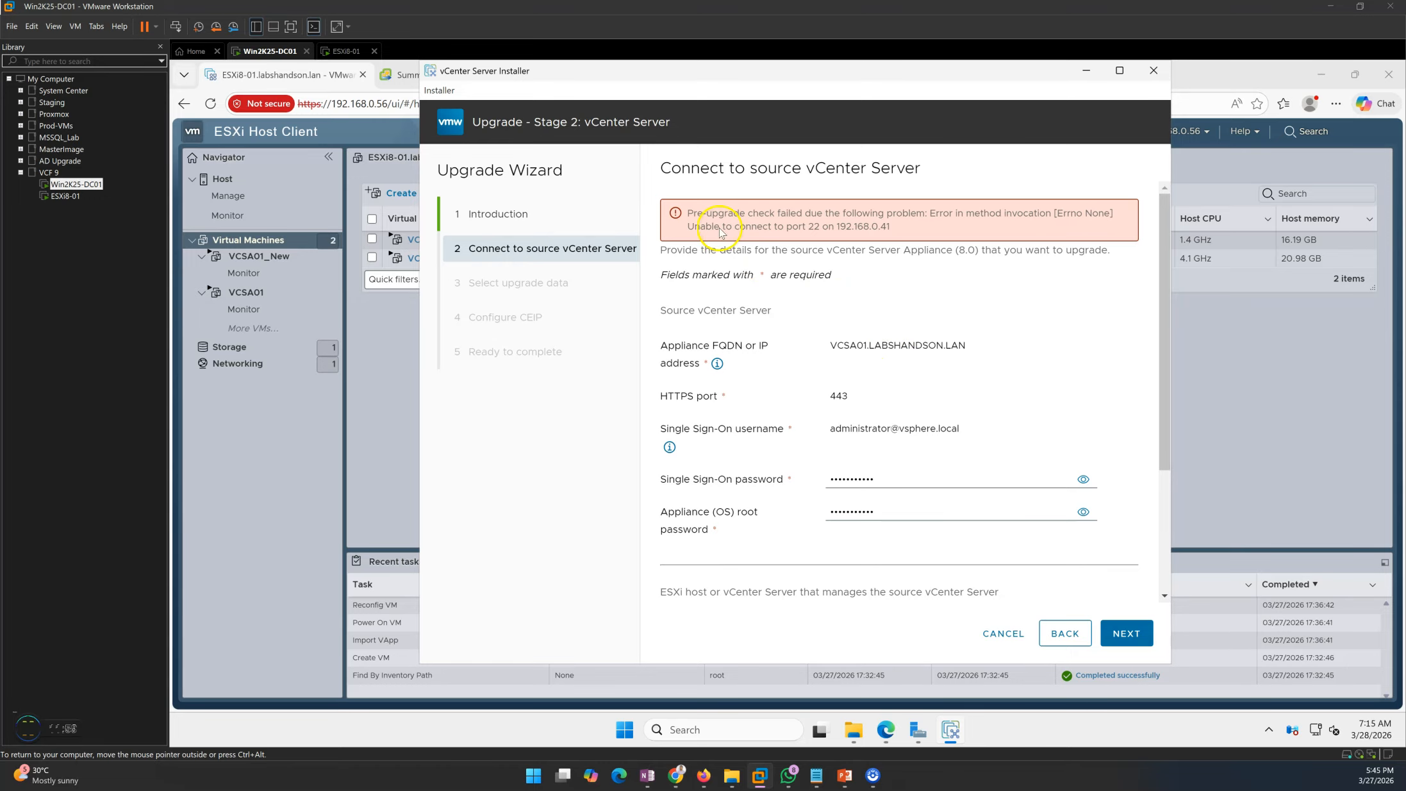
drag(692, 214, 894, 237)
drag(757, 228, 903, 234)
- Activate SSH Login in the old VCSA01's Access settings, then return to the installer
click(394, 74)
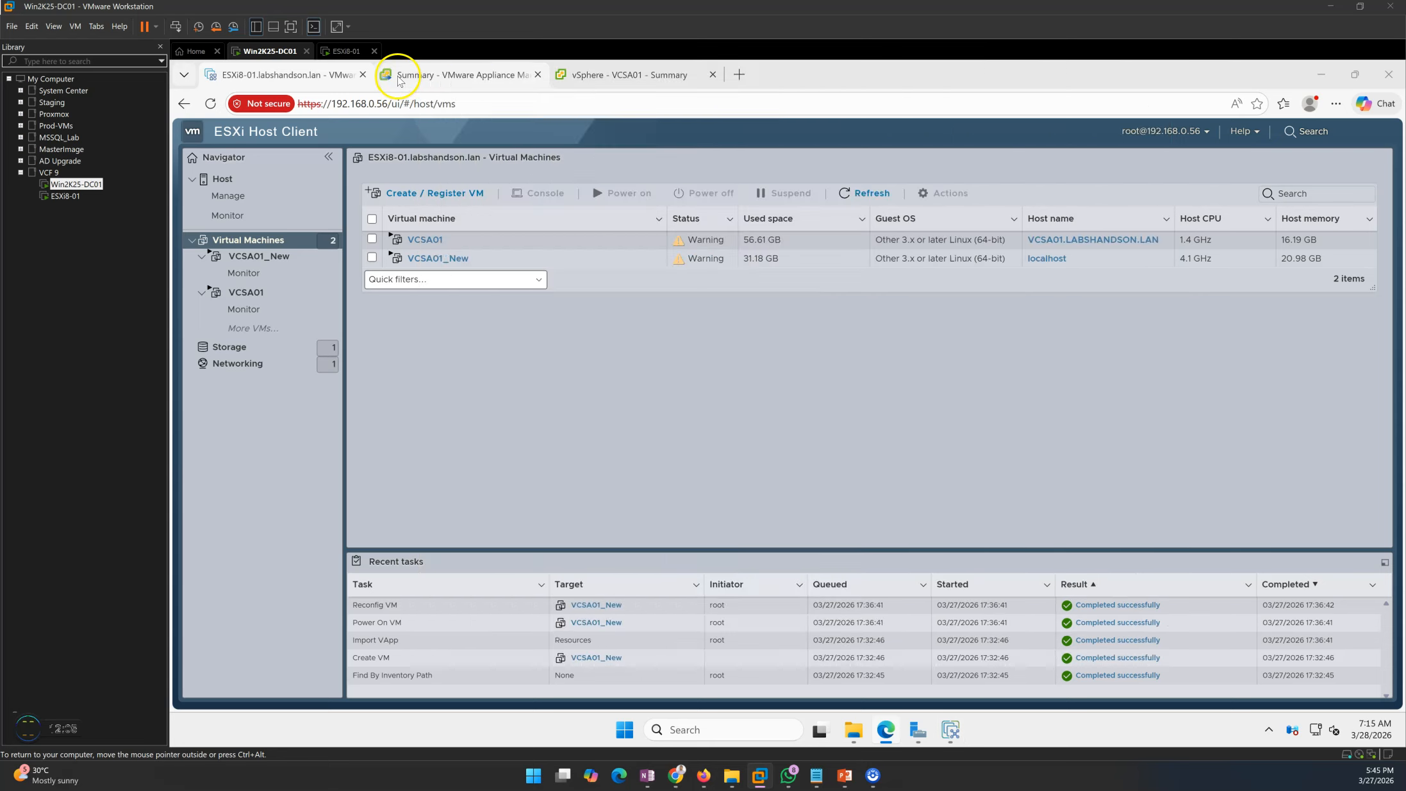
click(1065, 548)
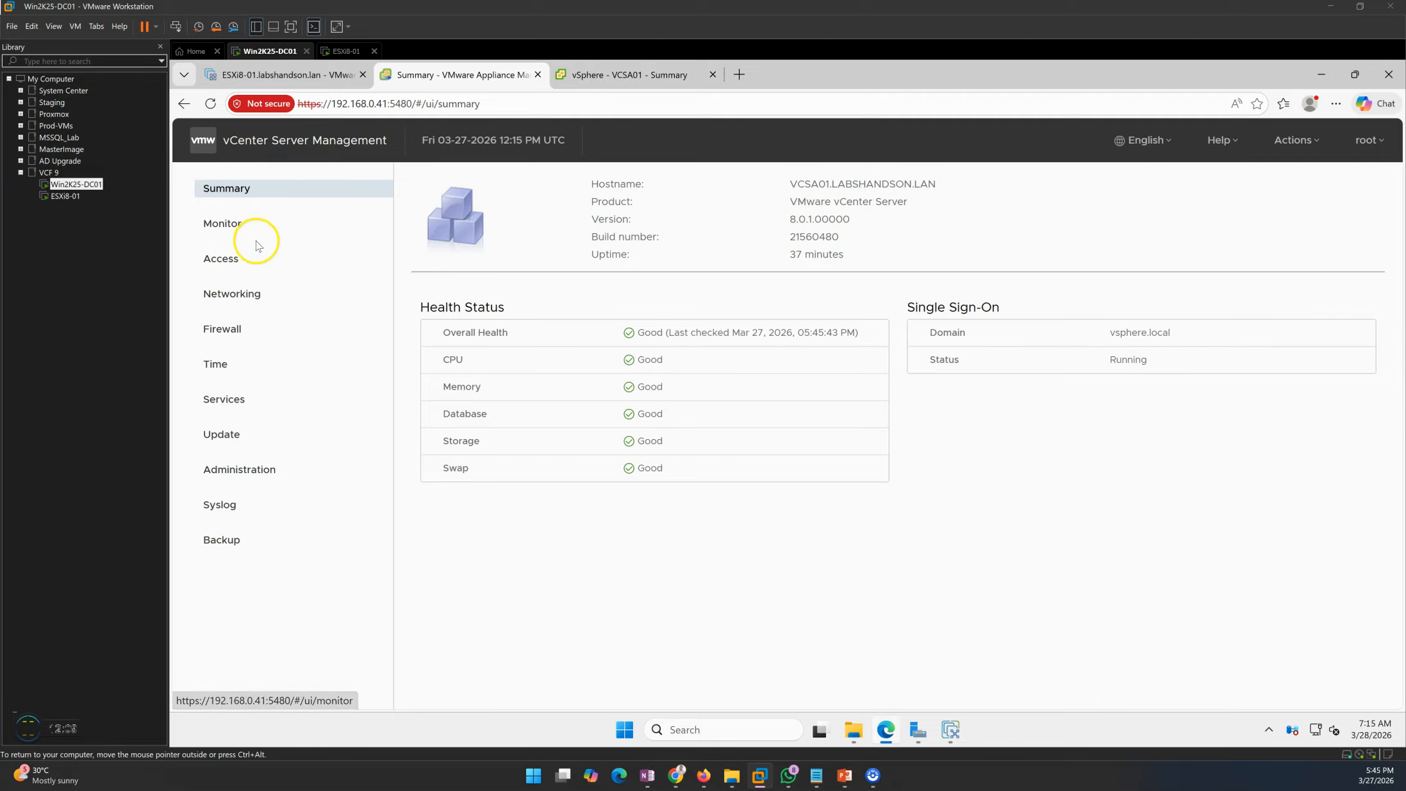
click(232, 260)
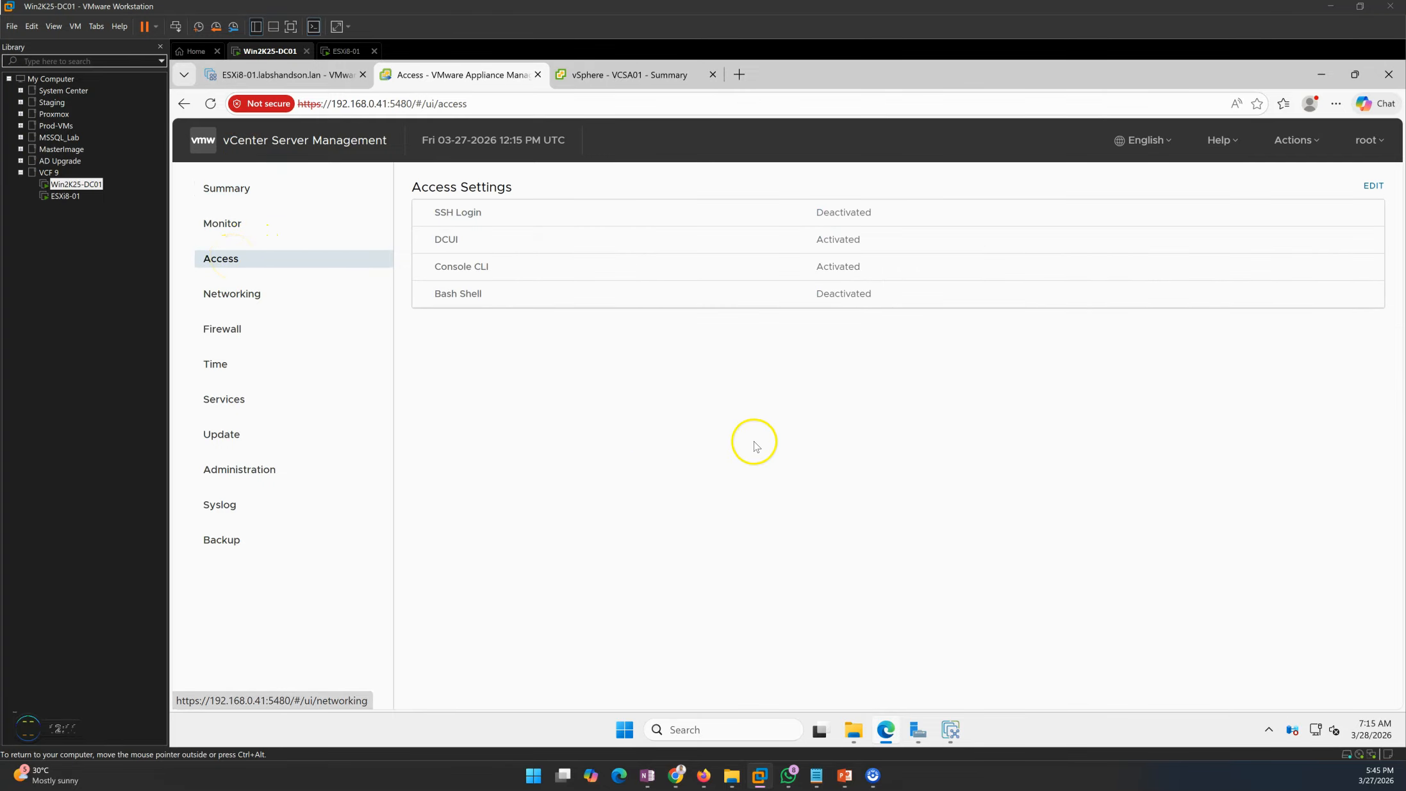
drag(436, 211, 901, 217)
click(1033, 445)
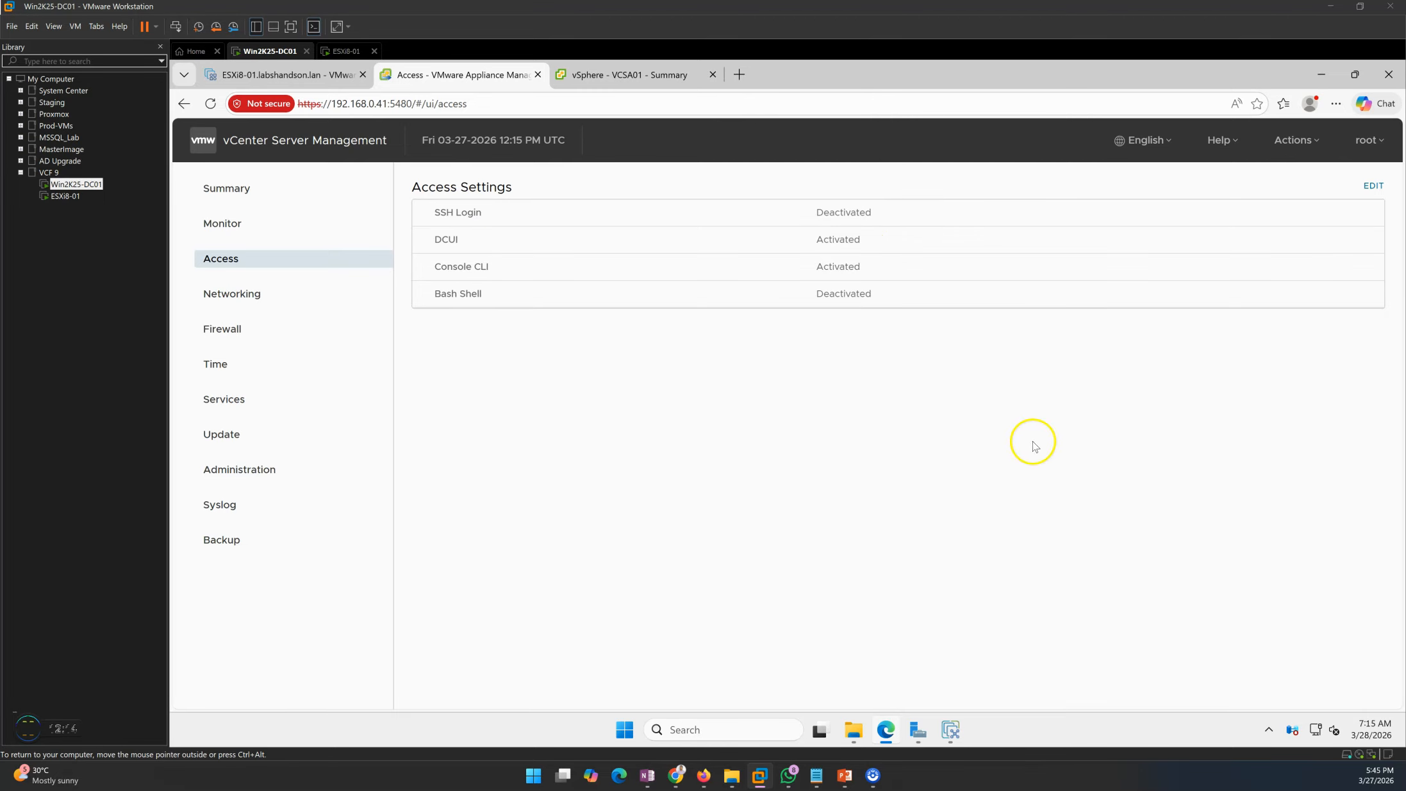
click(1372, 186)
click(707, 360)
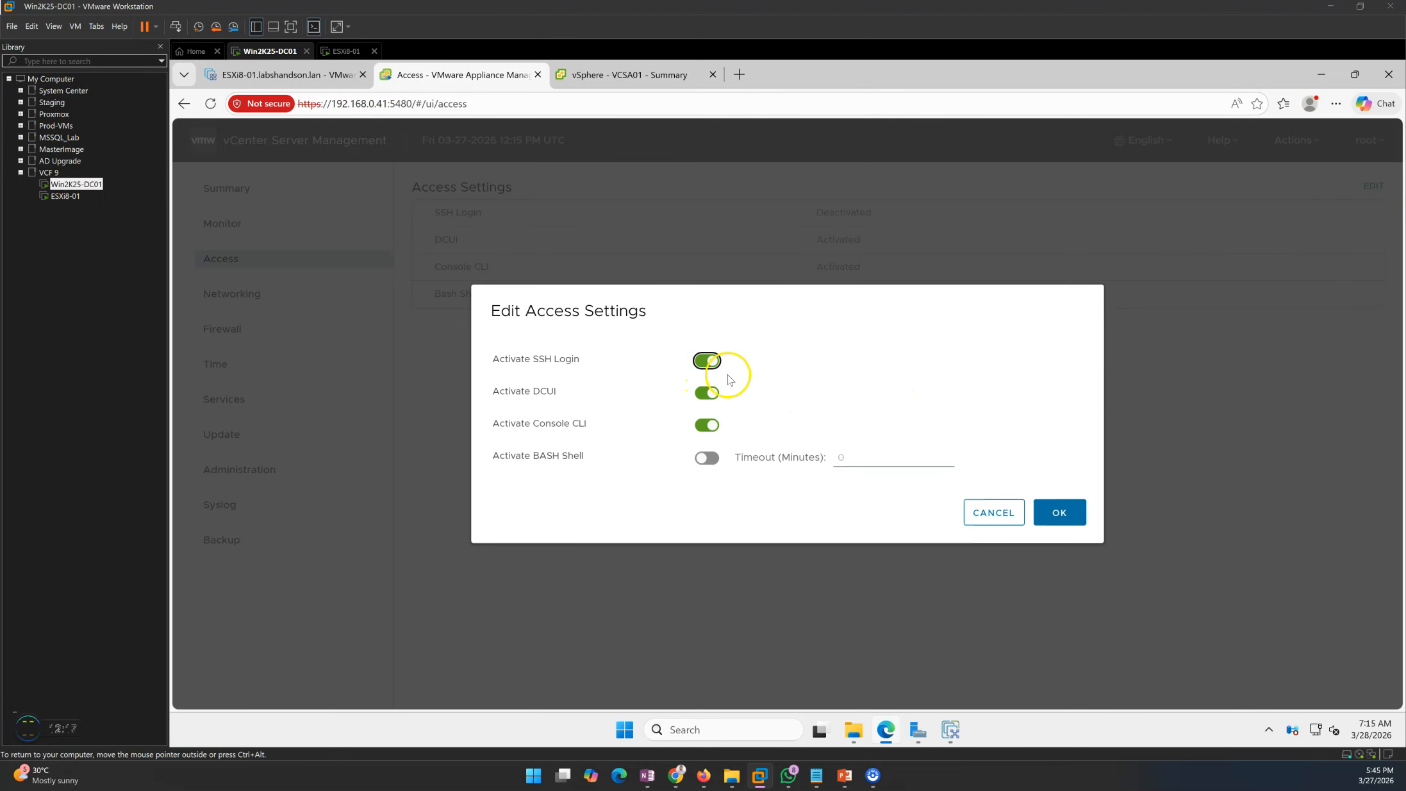
click(1061, 513)
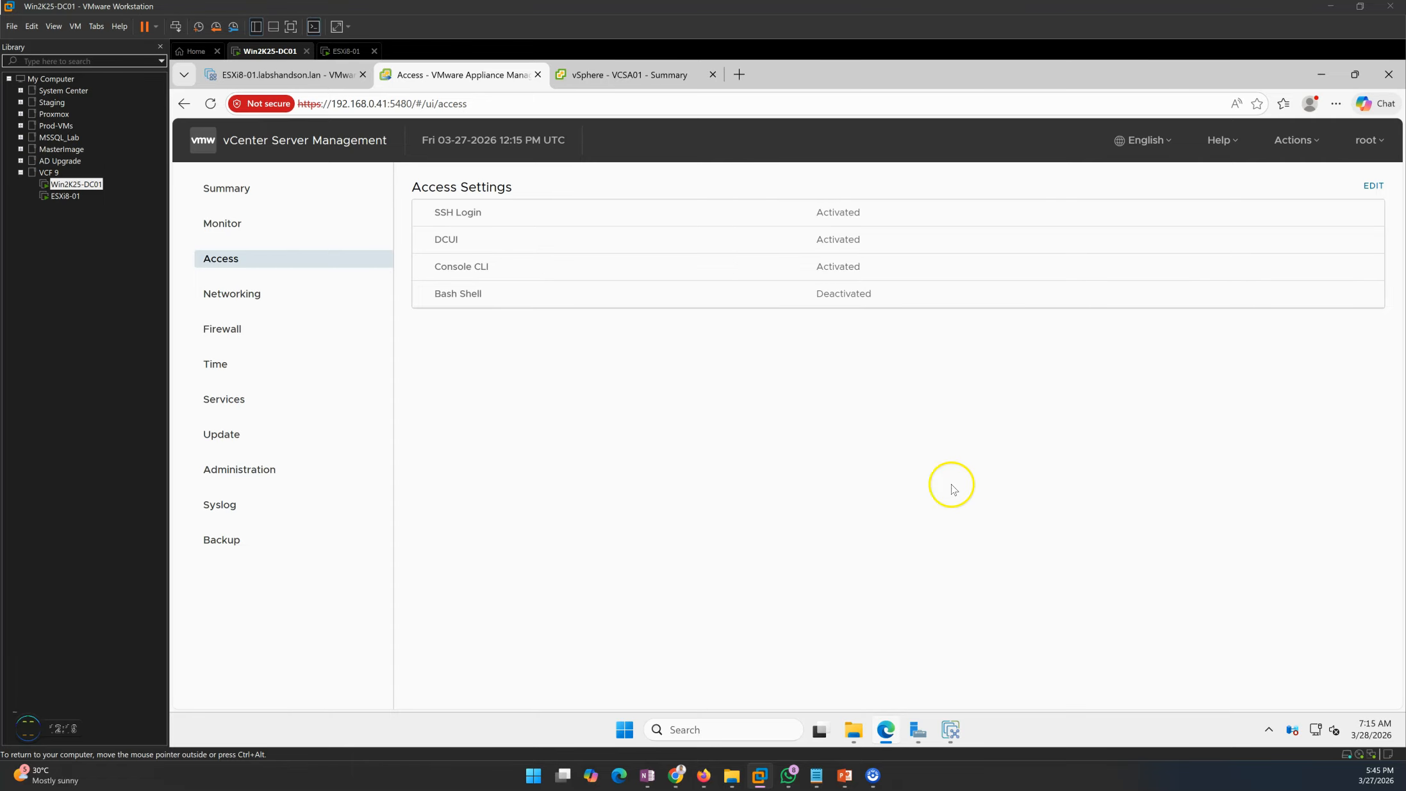
click(253, 193)
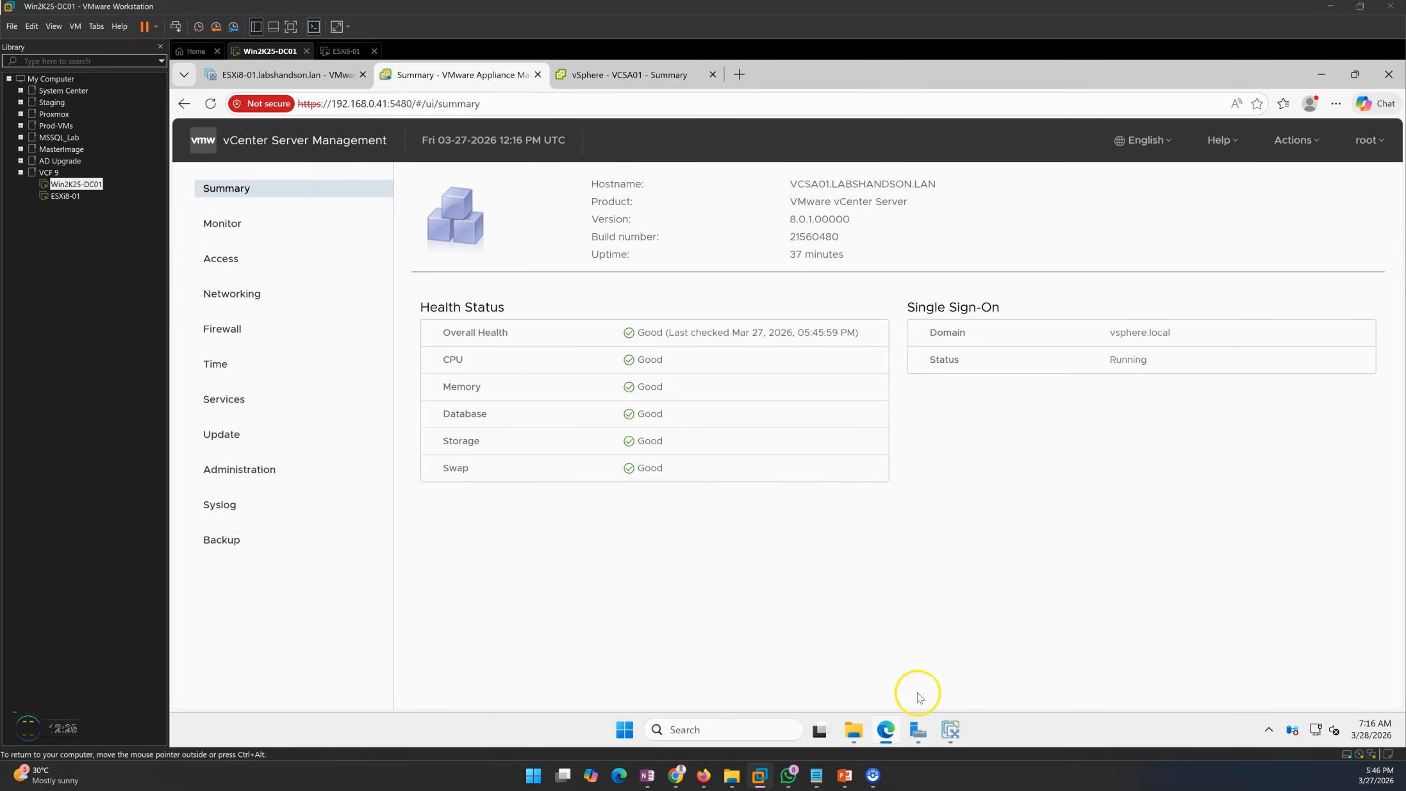
click(949, 729)
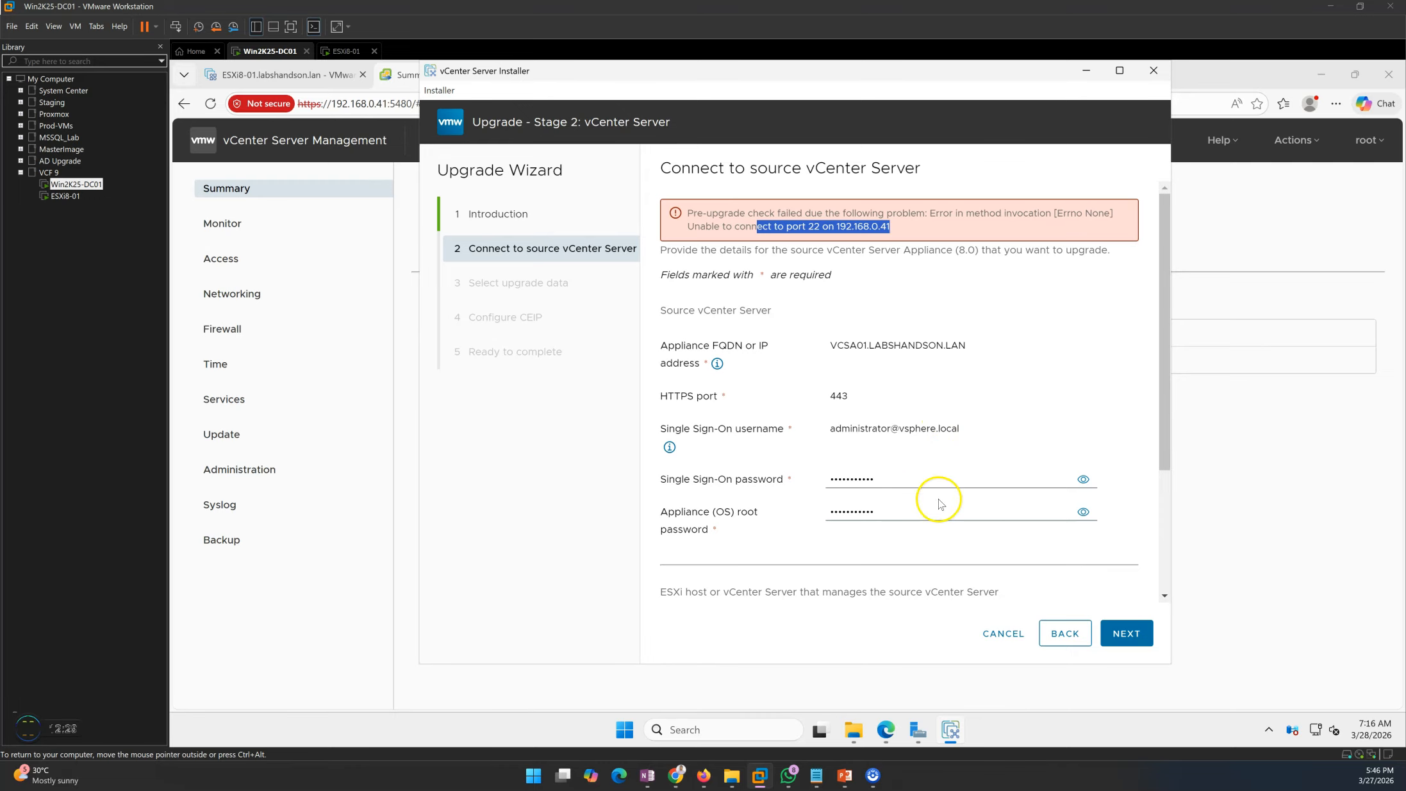
- Rerun the pre-upgrade check, review its warnings, and close them to reach Select upgrade data
scroll(979, 504, down, 3)
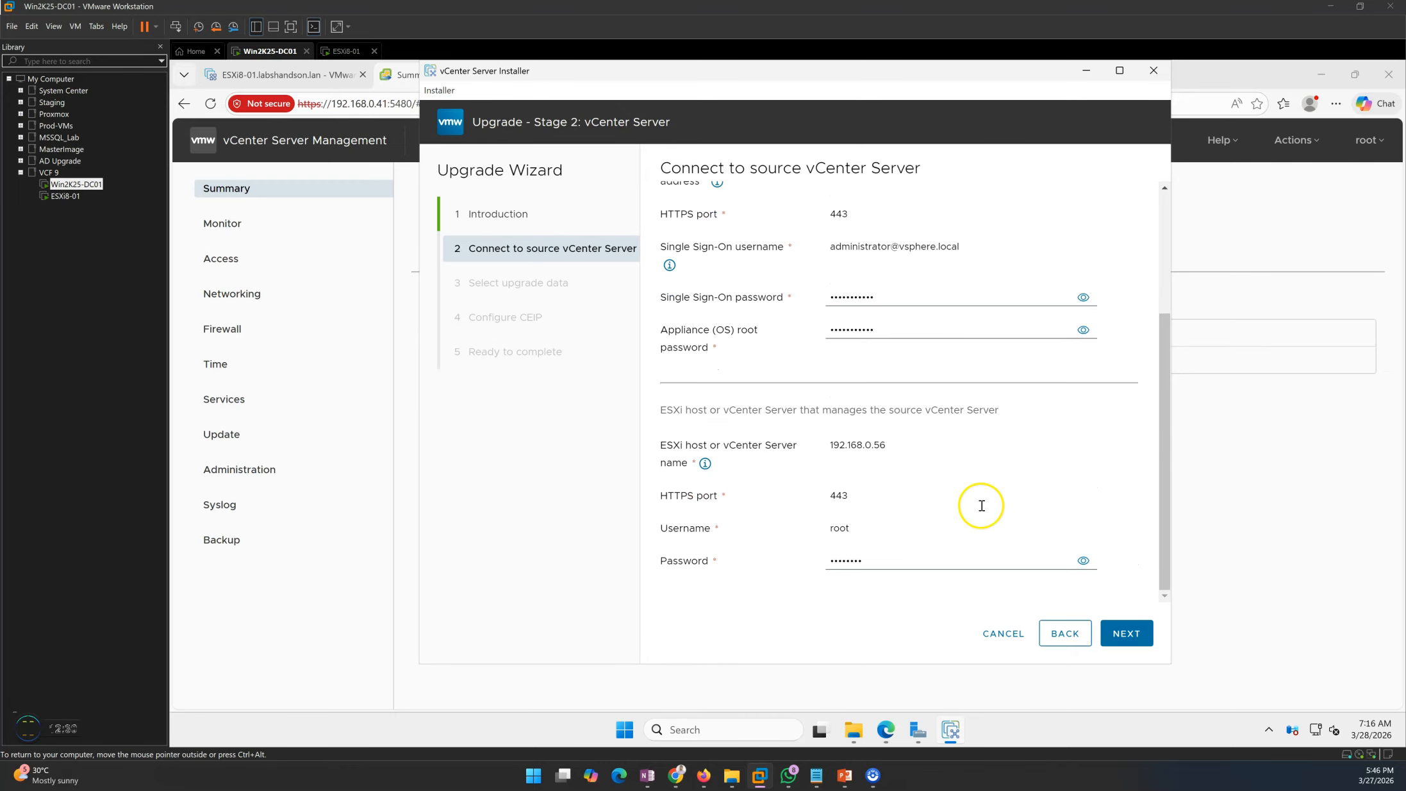
click(1123, 635)
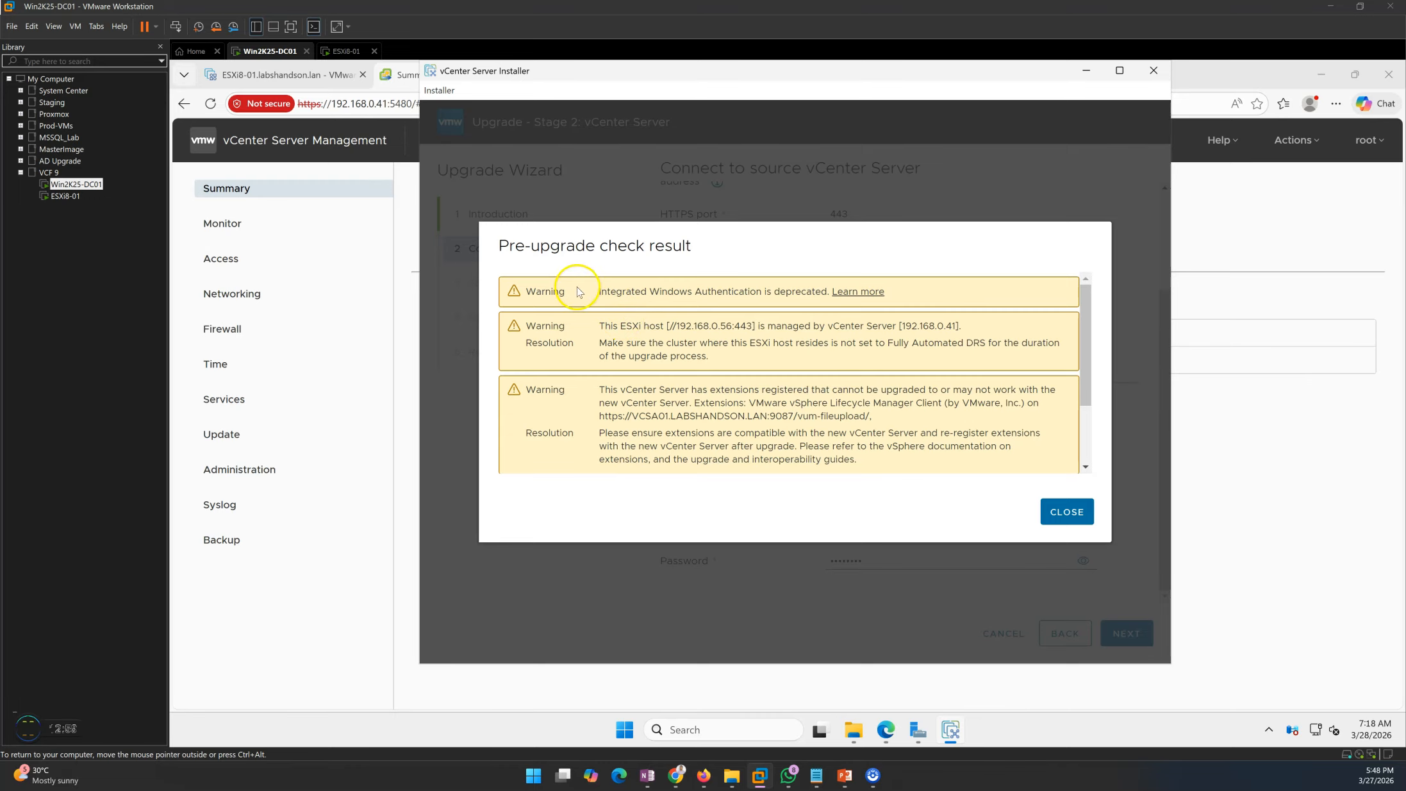
scroll(697, 360, down, 3)
scroll(777, 415, up, 3)
click(1057, 512)
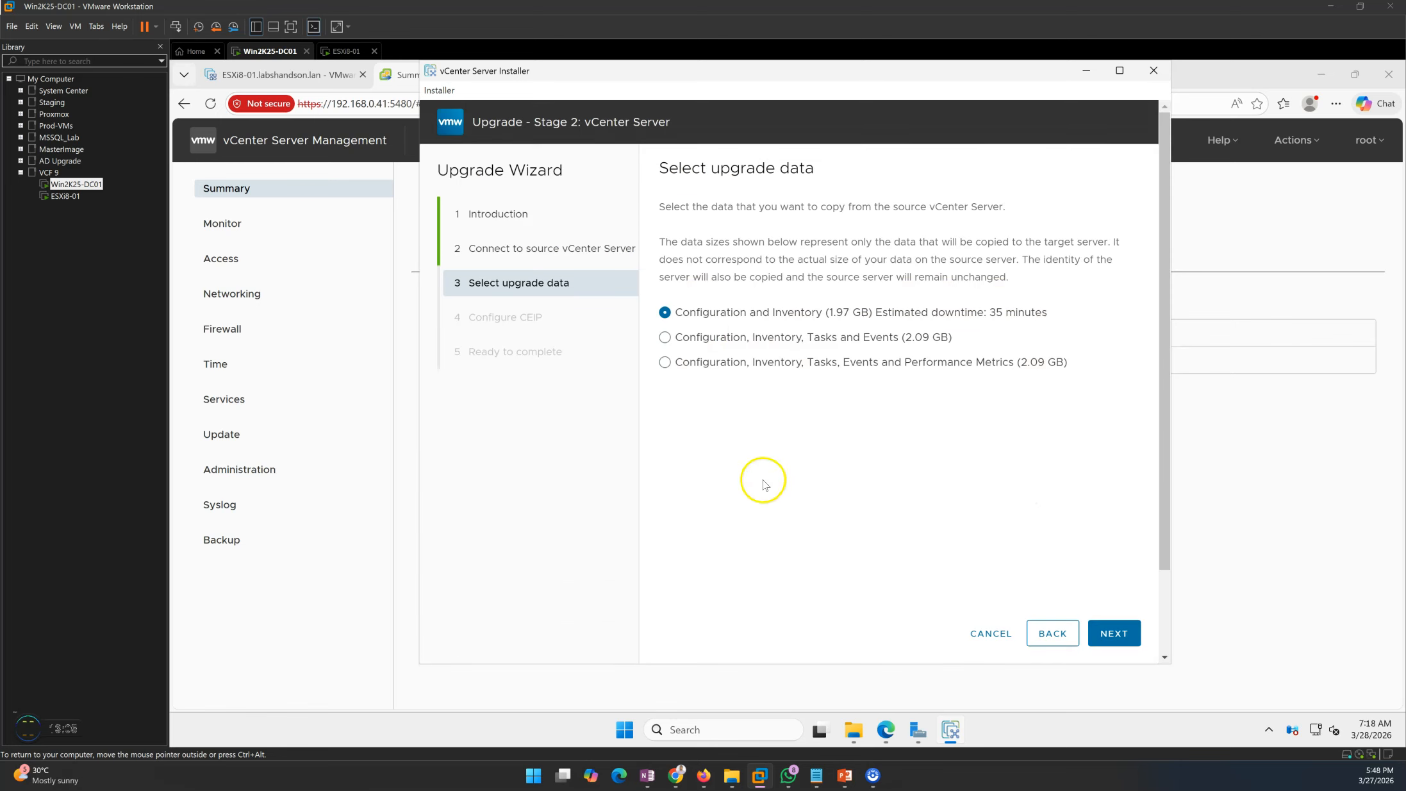
- Choose Configuration, Inventory, Tasks, Events and Performance Metrics, and untick CEIP participation
drag(660, 168, 832, 172)
click(800, 458)
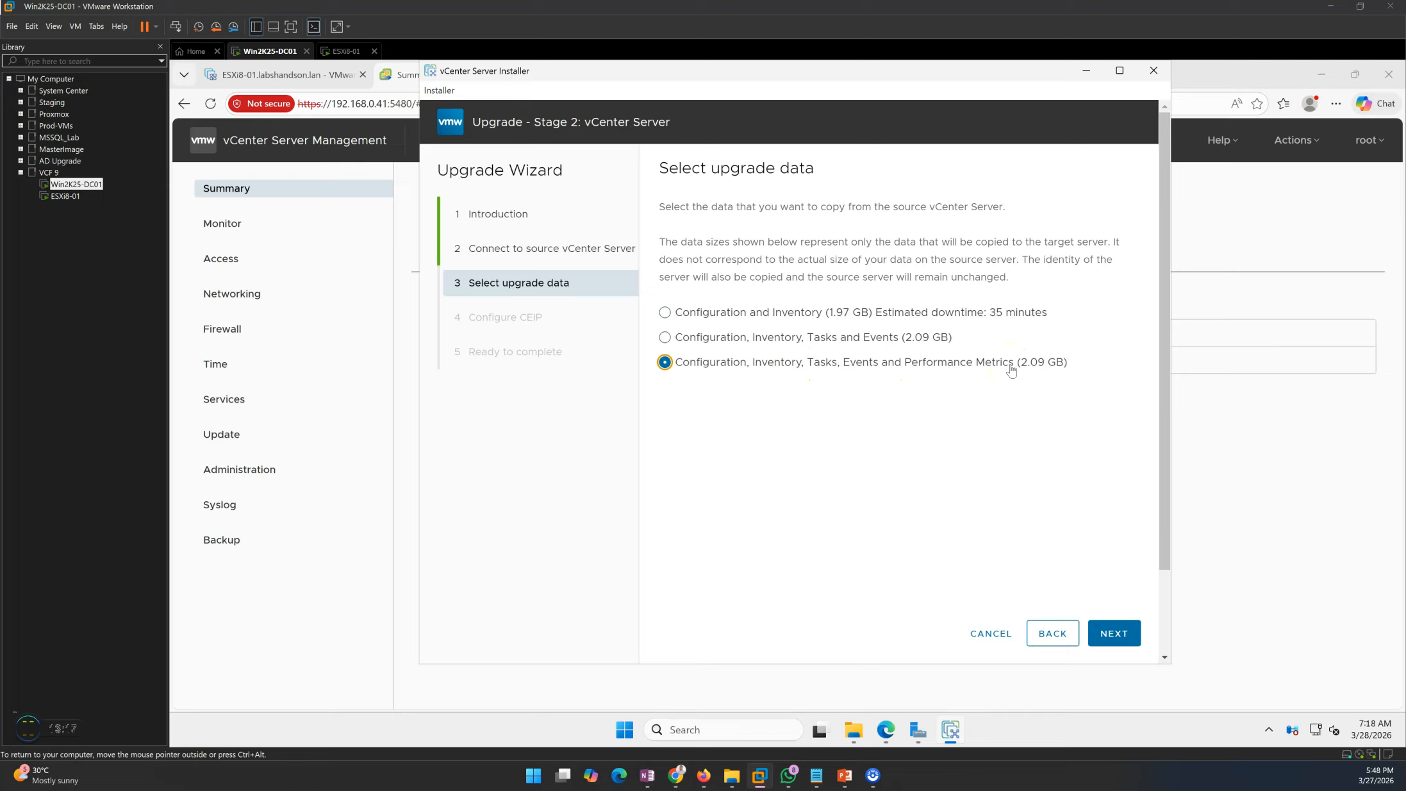
click(1116, 633)
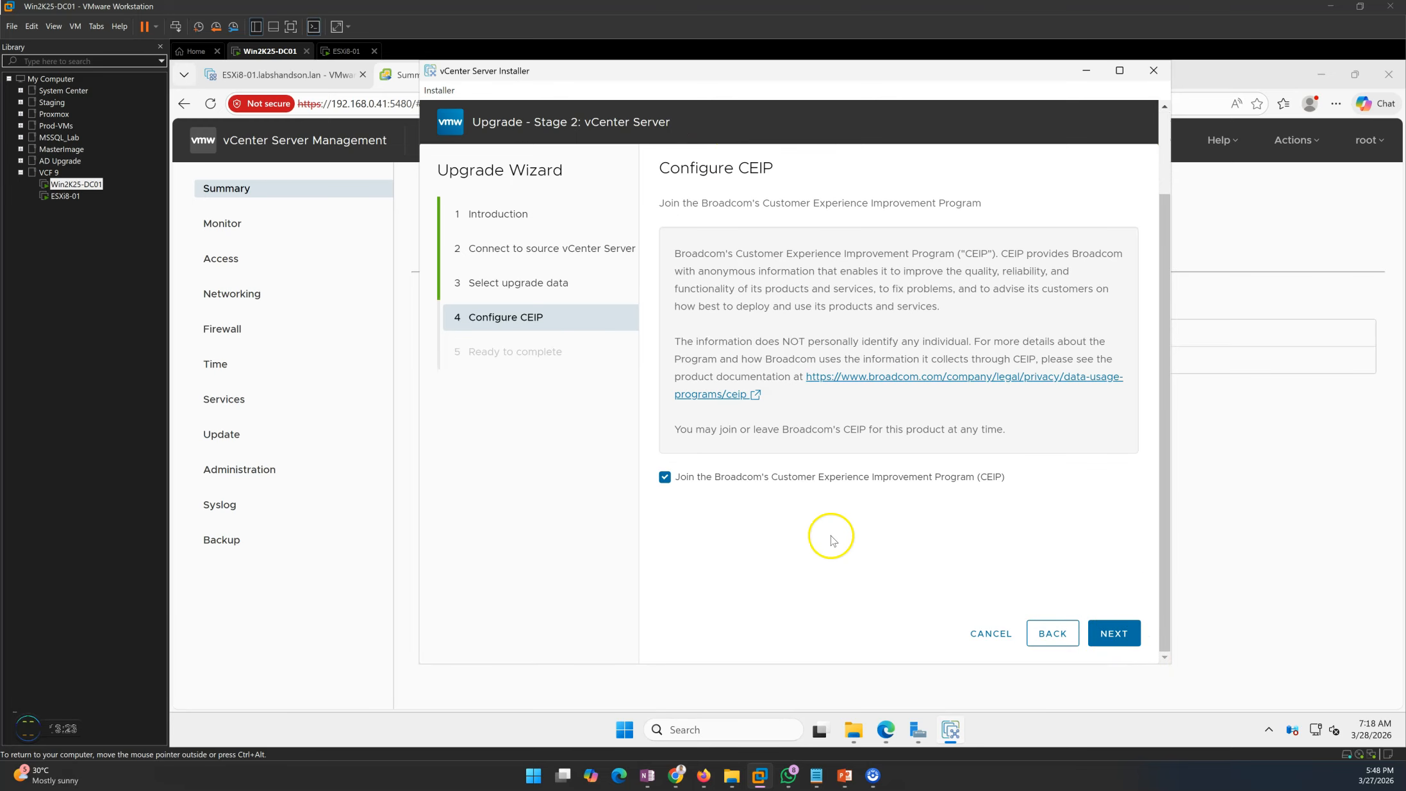
click(719, 485)
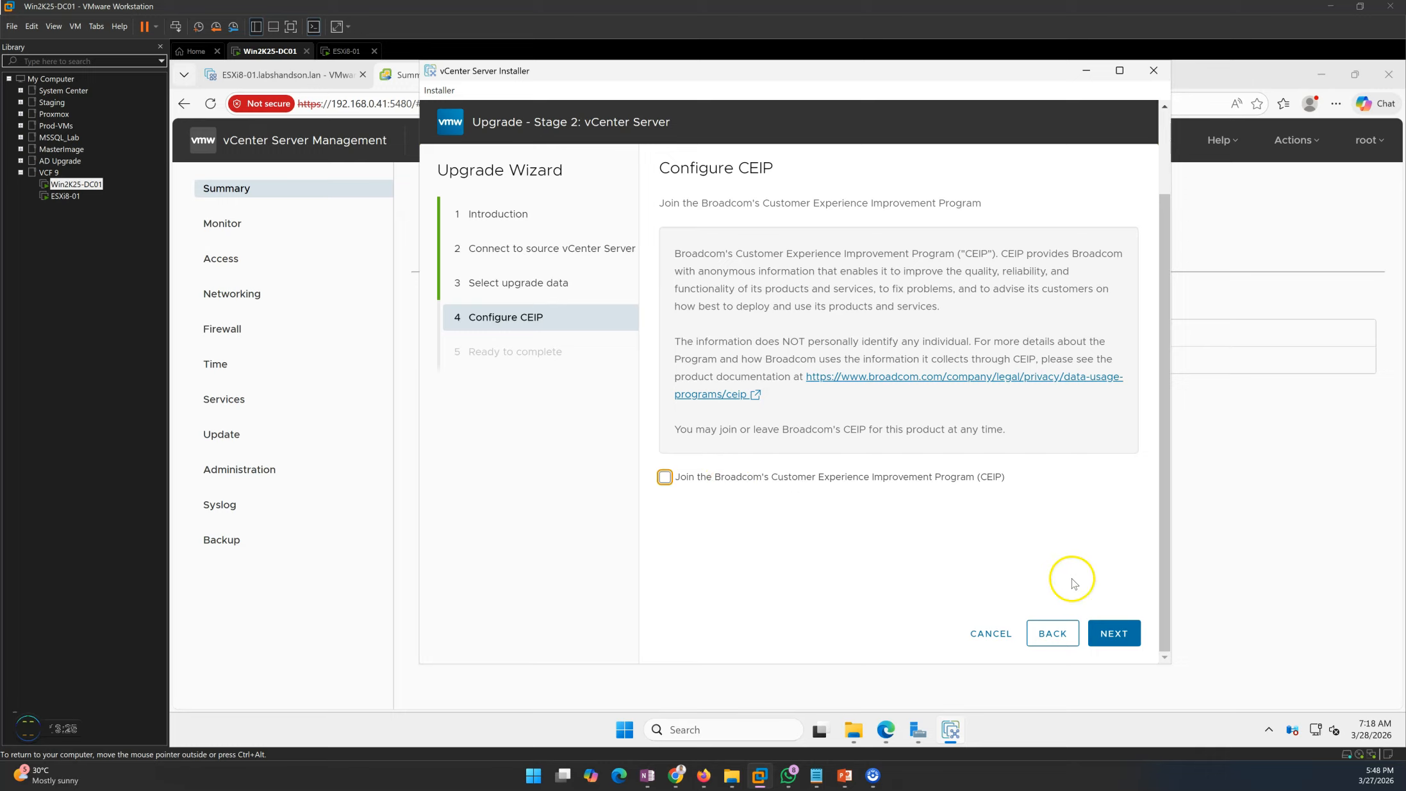
click(1125, 646)
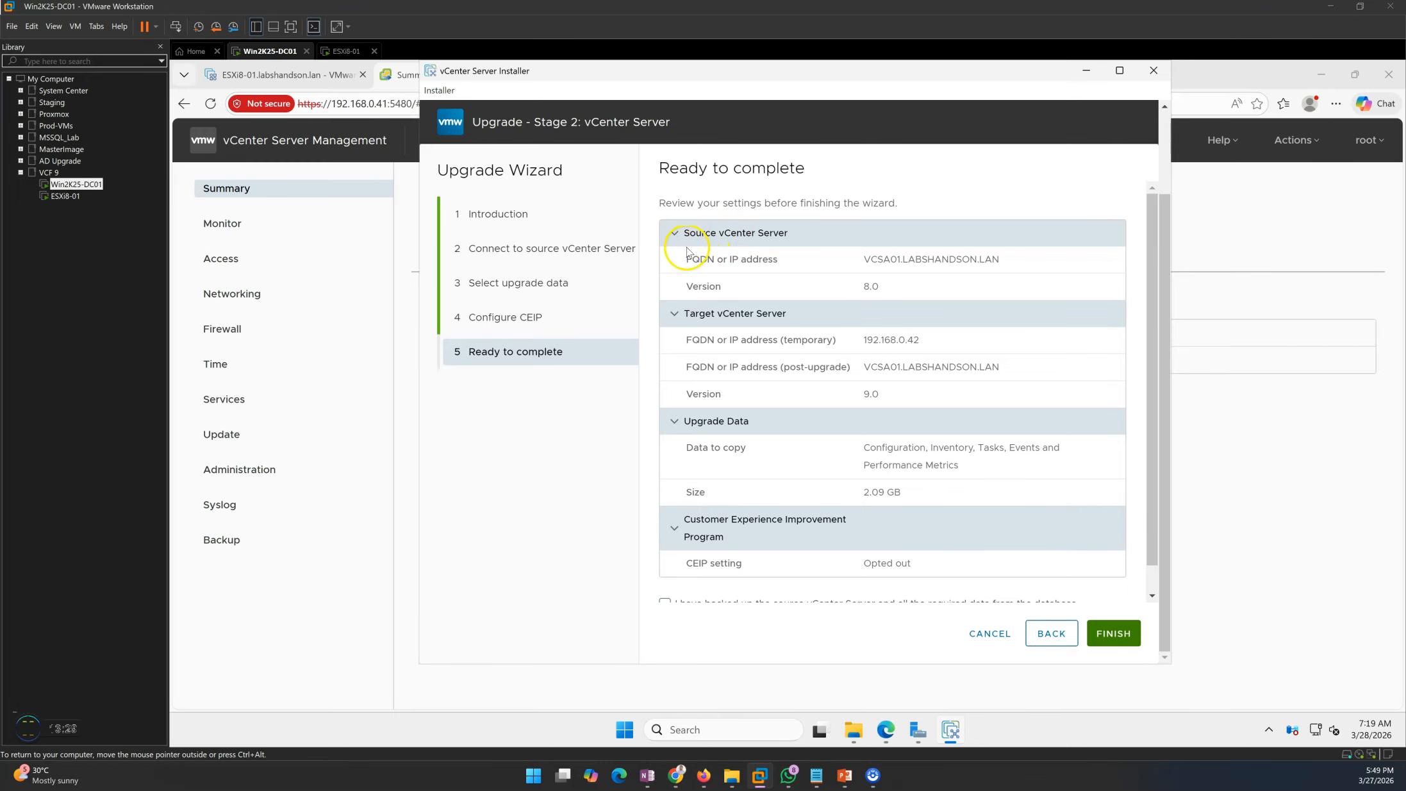
- Review the source FQDN and temporary address 192.168.0.42, confirm the backup, and finish
double_click(949, 259)
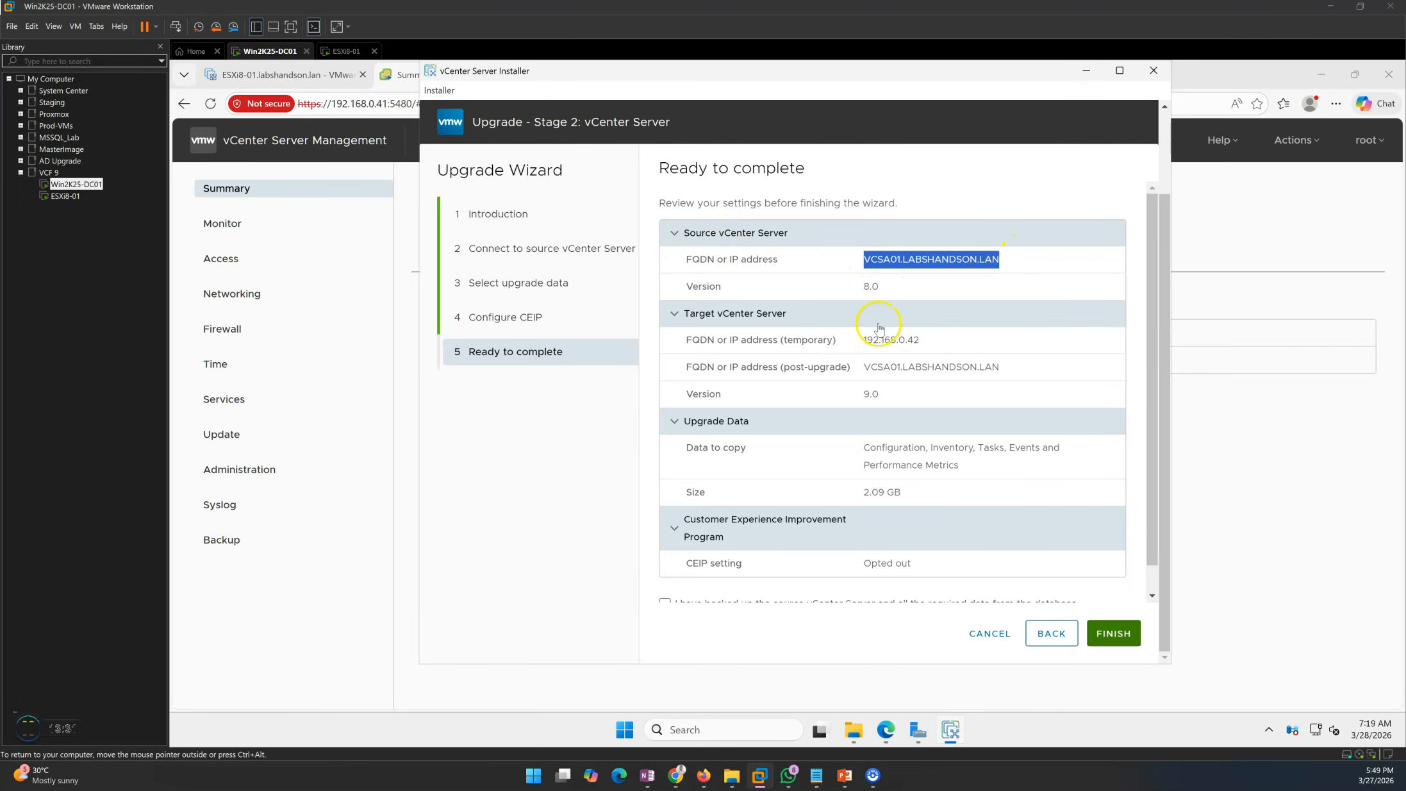
drag(673, 345, 932, 346)
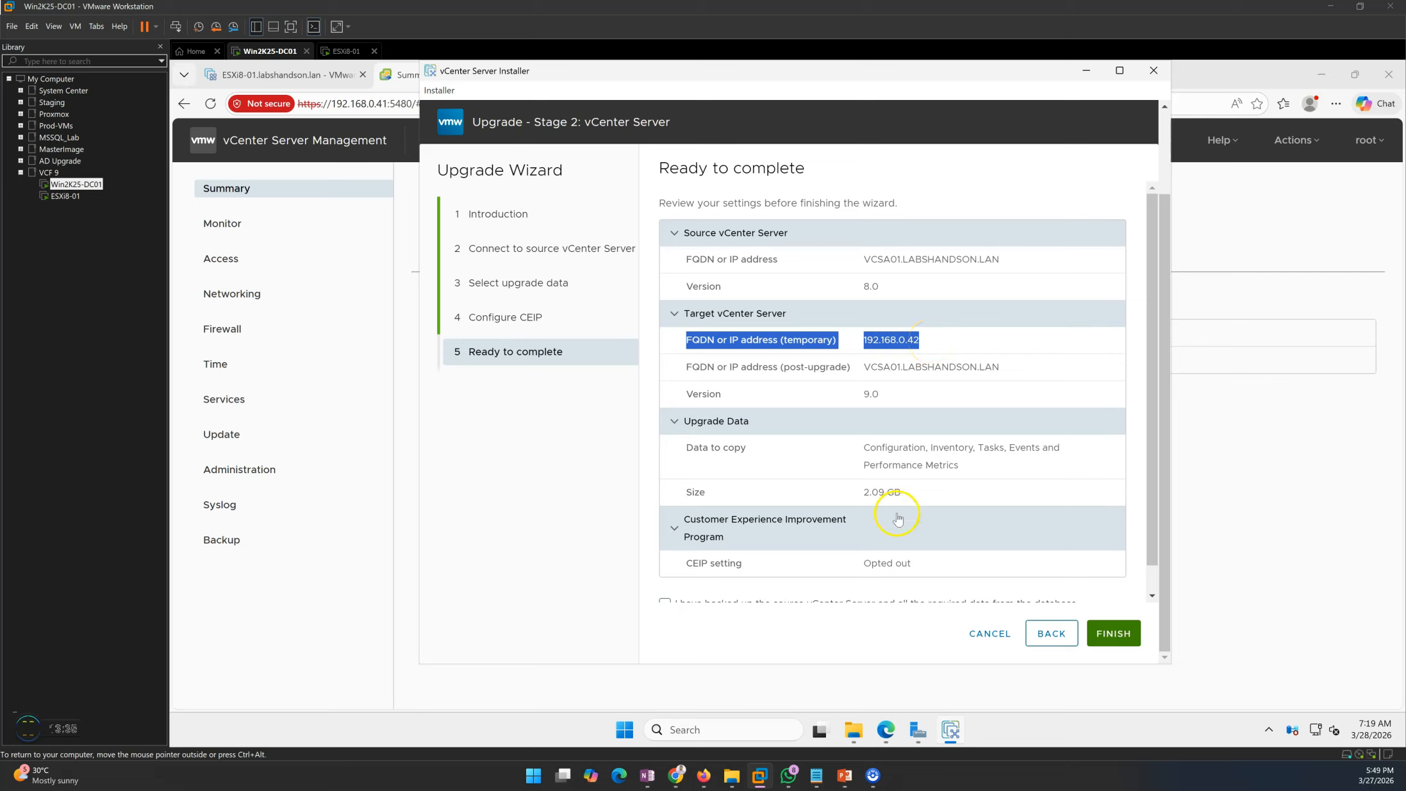
click(902, 343)
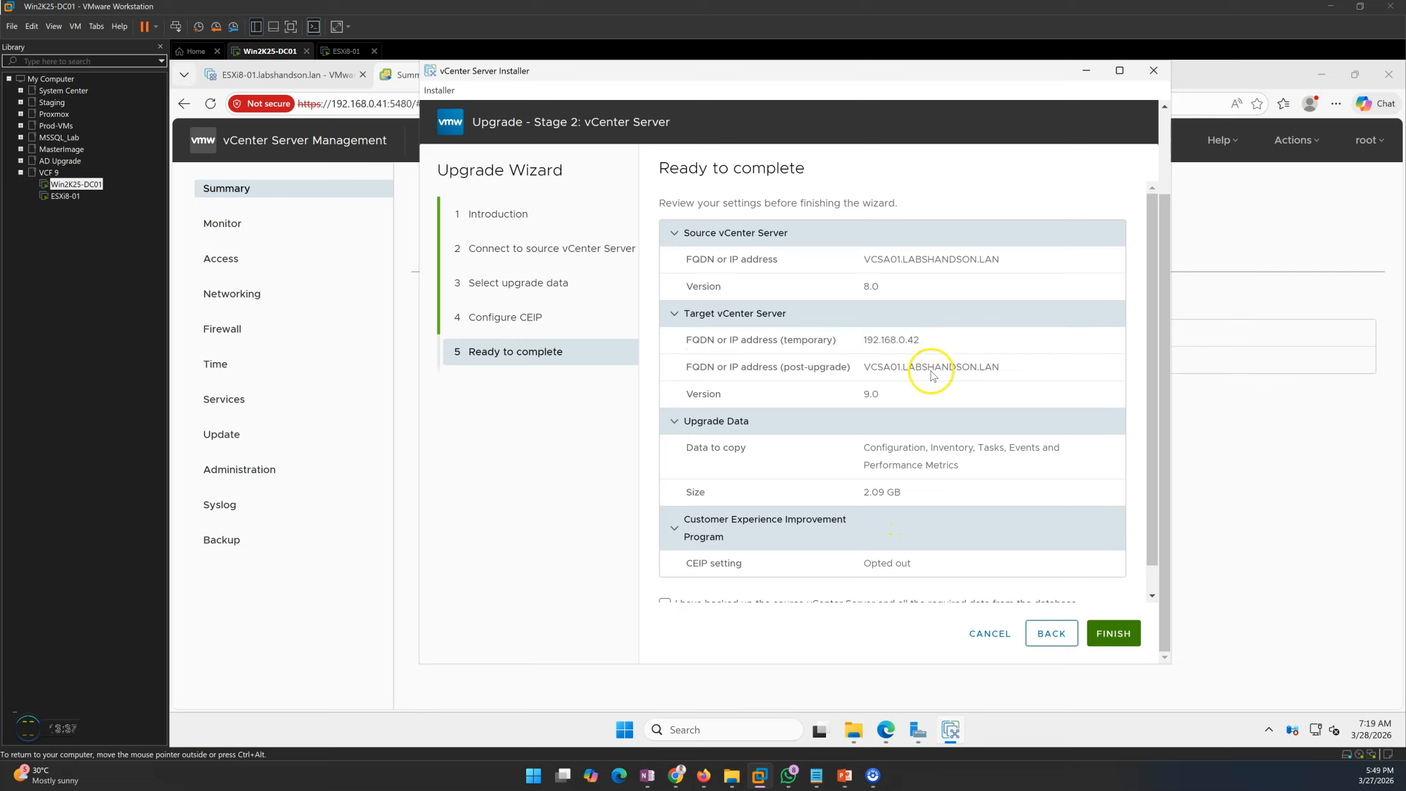
scroll(754, 454, down, 1)
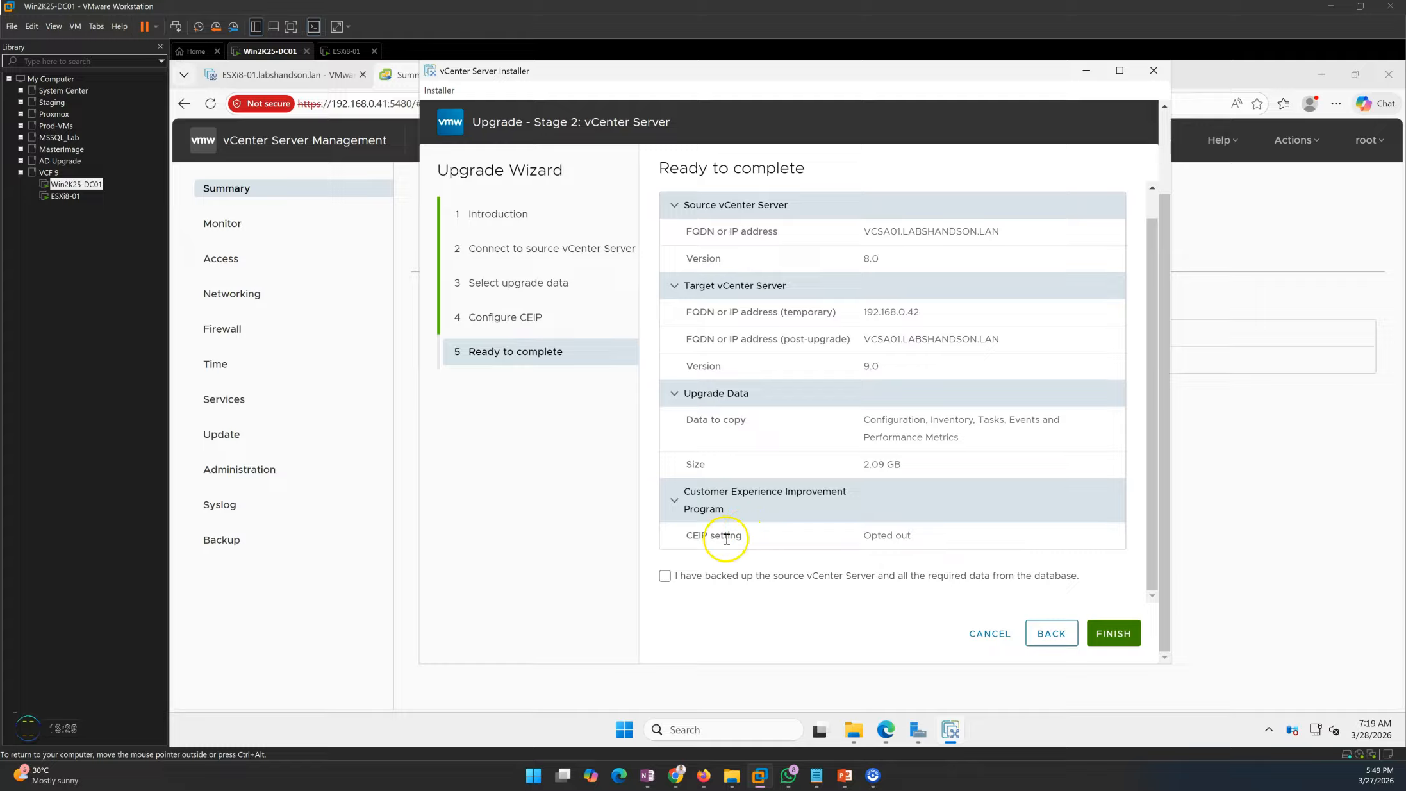
click(666, 577)
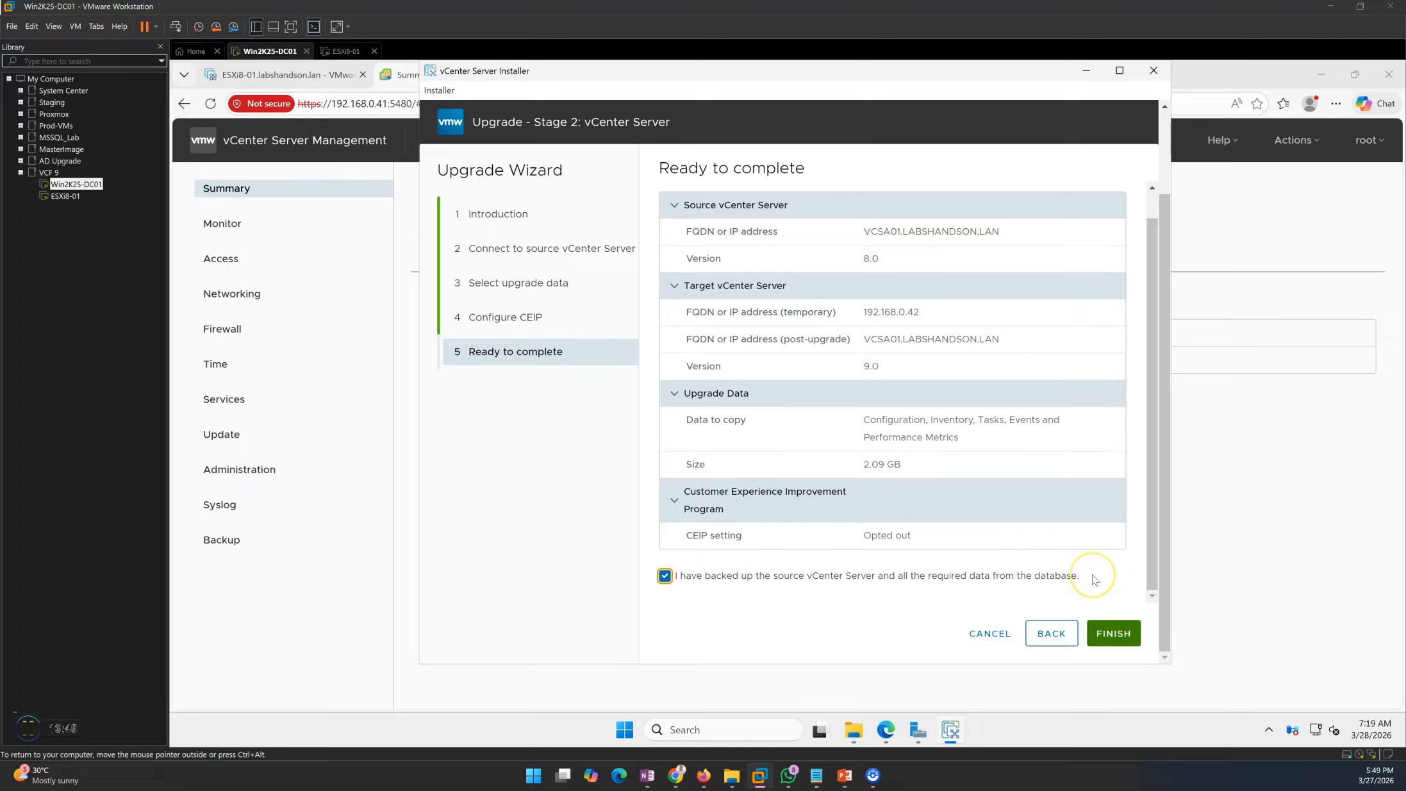
click(1123, 635)
- Accept the warning that the source vCenter will be shut down
drag(711, 364, 866, 364)
click(881, 377)
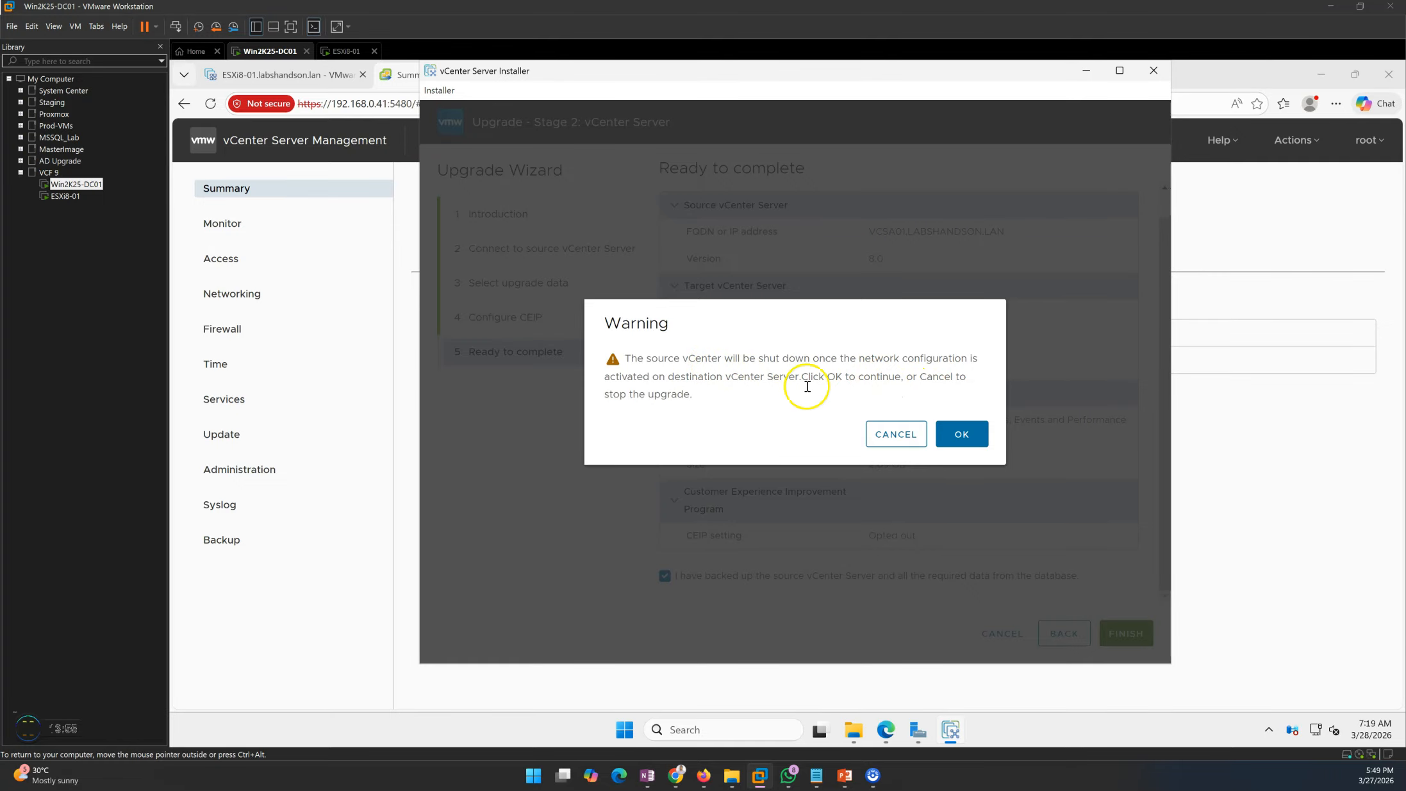
click(959, 436)
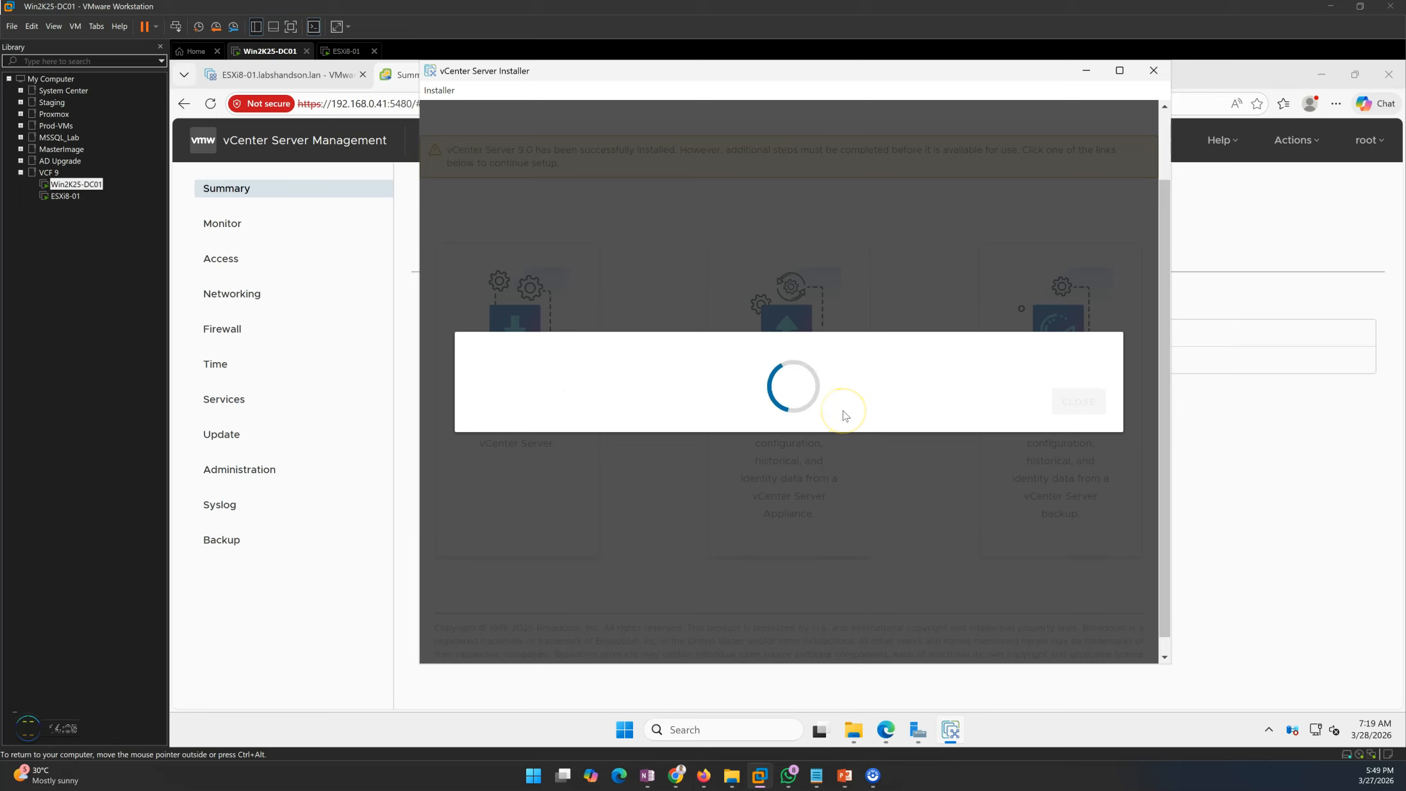
- Review the Stage 2 data-copy and setup steps at 0%, then view the ESXi host's virtual machines
drag(626, 69, 738, 84)
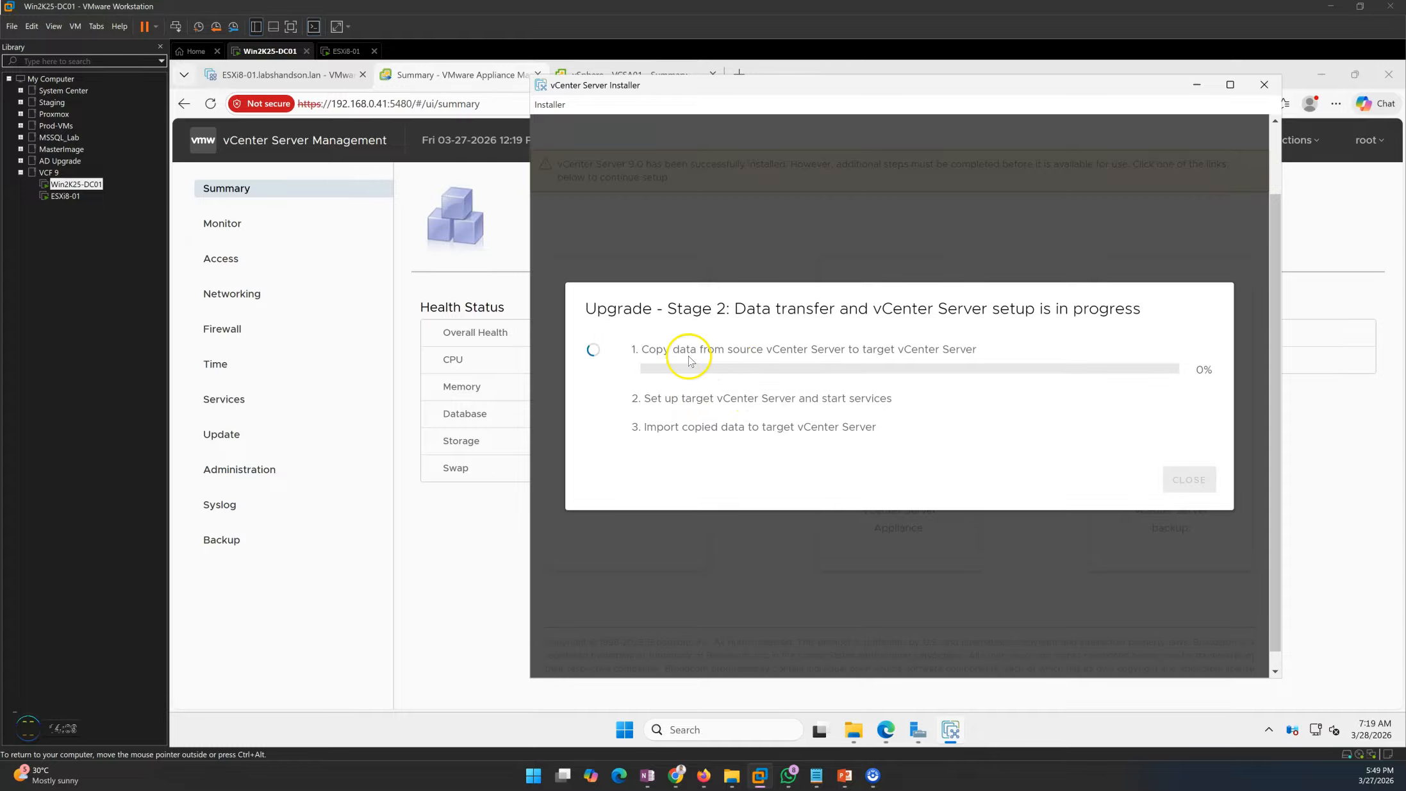
mouse_move(638, 350)
mouse_down()
mouse_move(996, 358)
mouse_move(641, 343)
mouse_up()
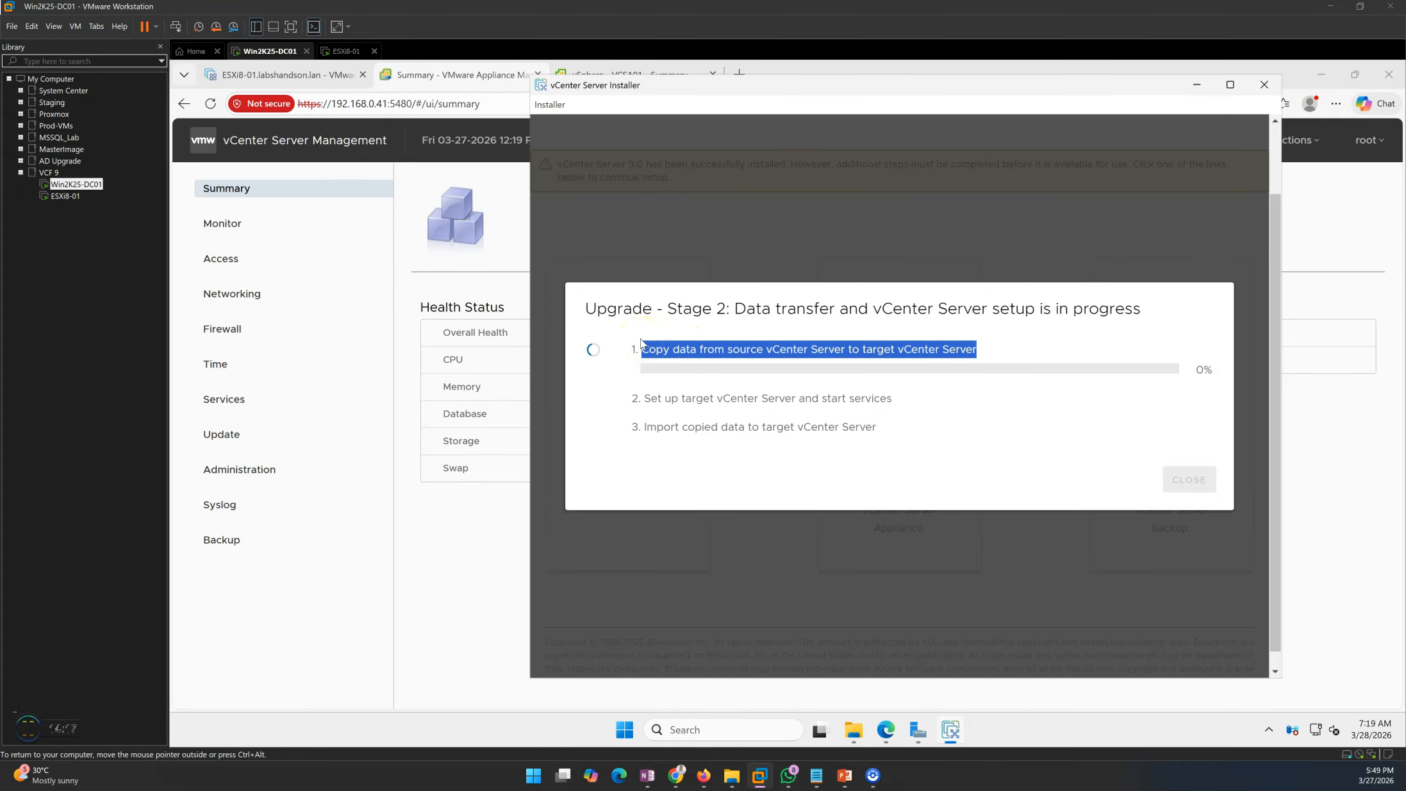
click(651, 400)
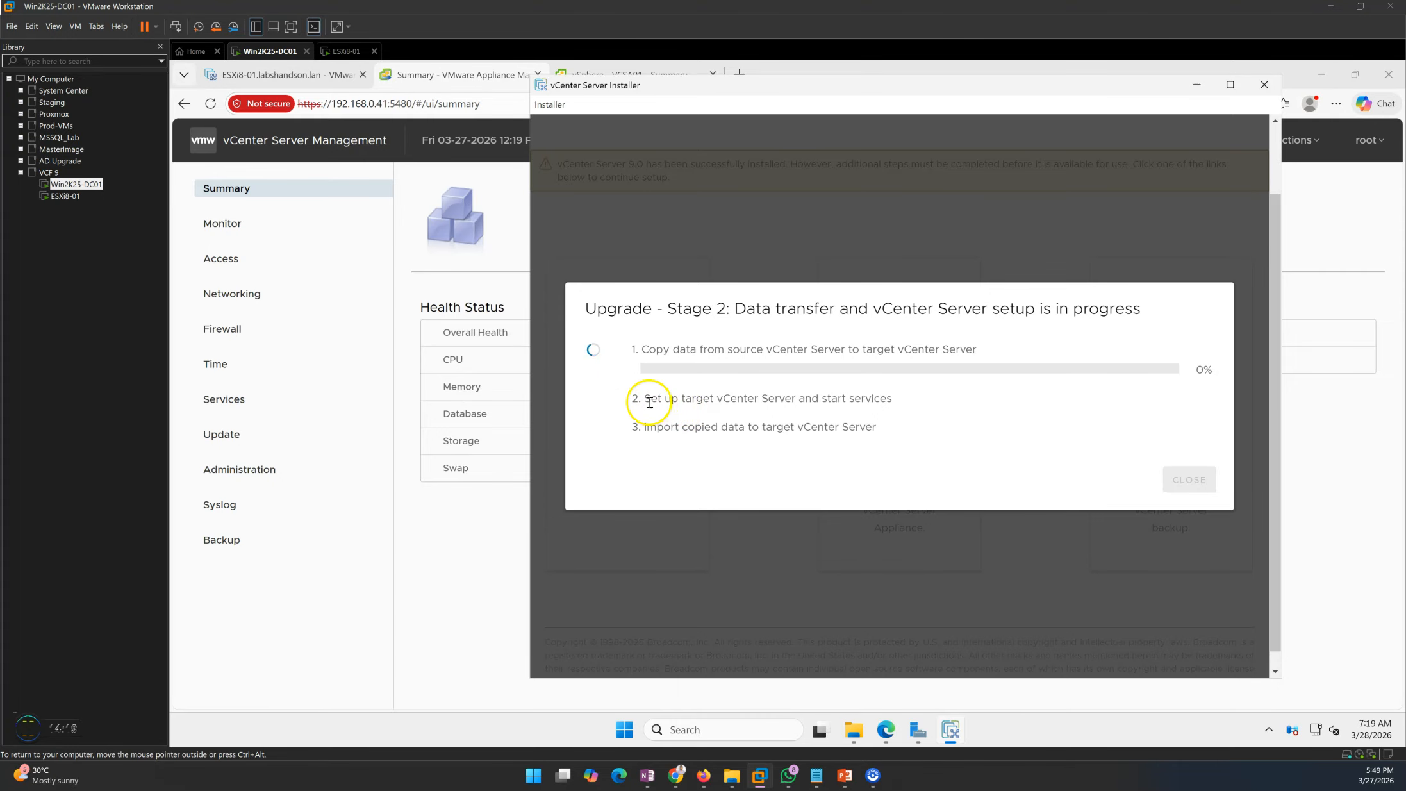
mouse_move(648, 402)
mouse_down()
mouse_move(920, 411)
mouse_move(651, 393)
mouse_up()
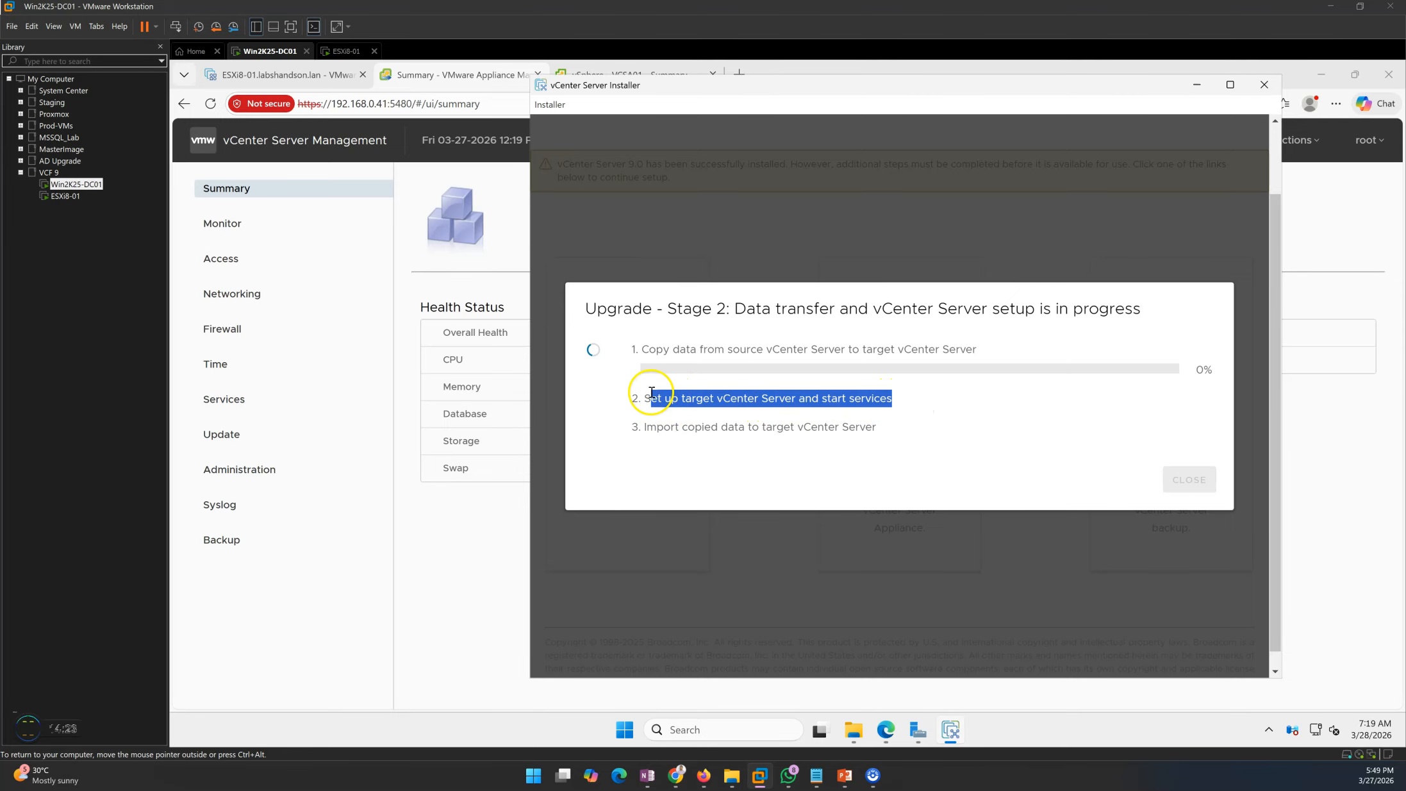
click(304, 73)
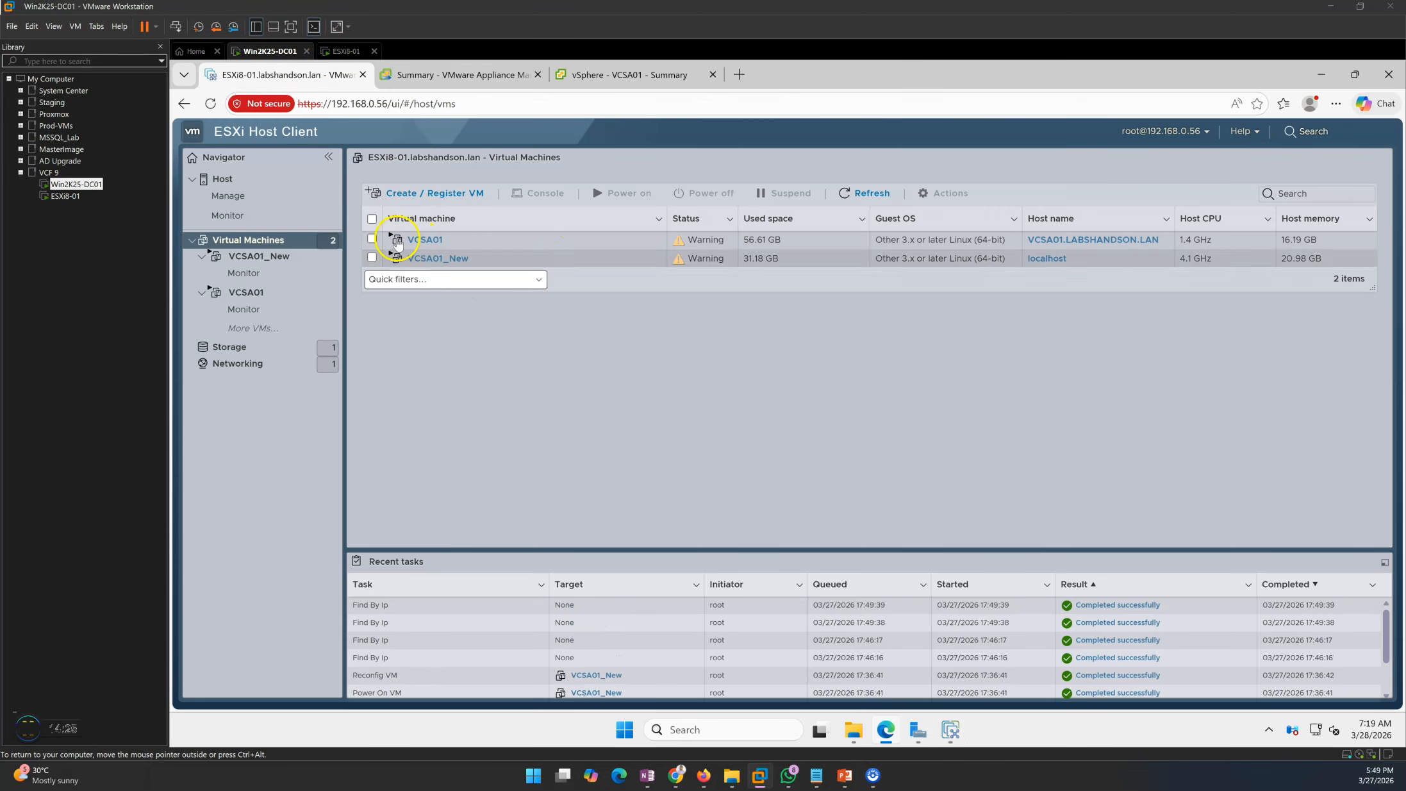
- Inspect the VCSA01 and VCSA01_New summaries on the ESXi host, then the vSphere and appliance management pages
click(425, 239)
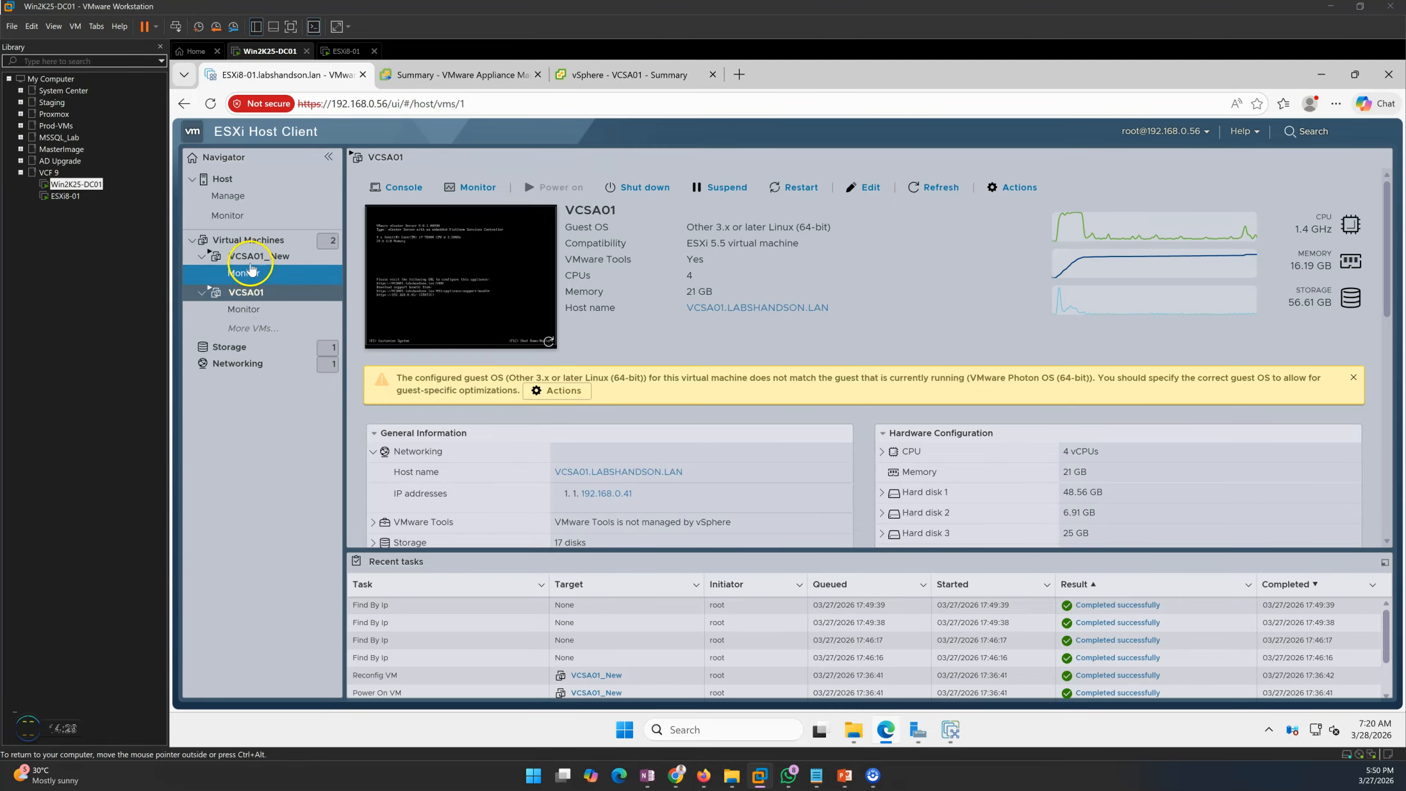
click(243, 241)
click(442, 258)
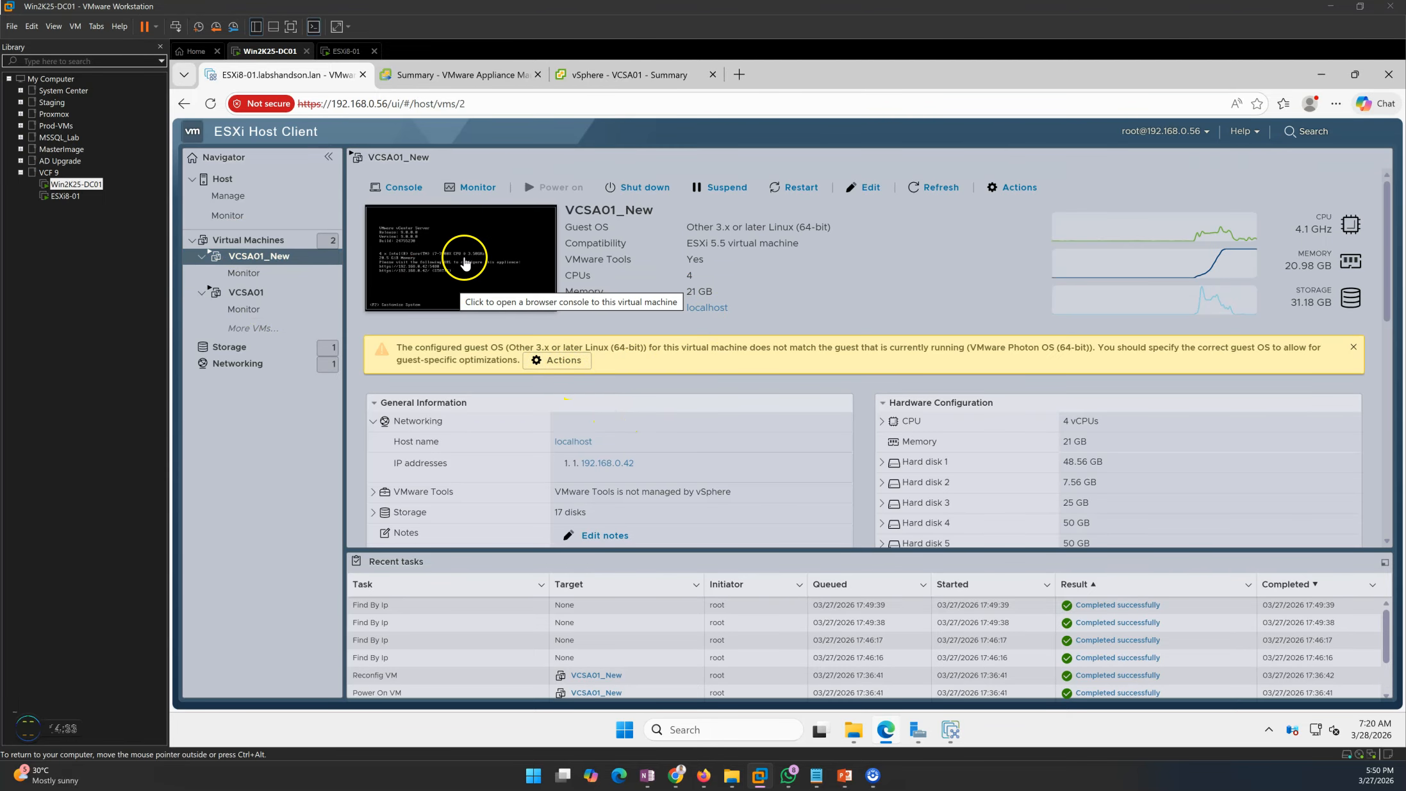
click(256, 240)
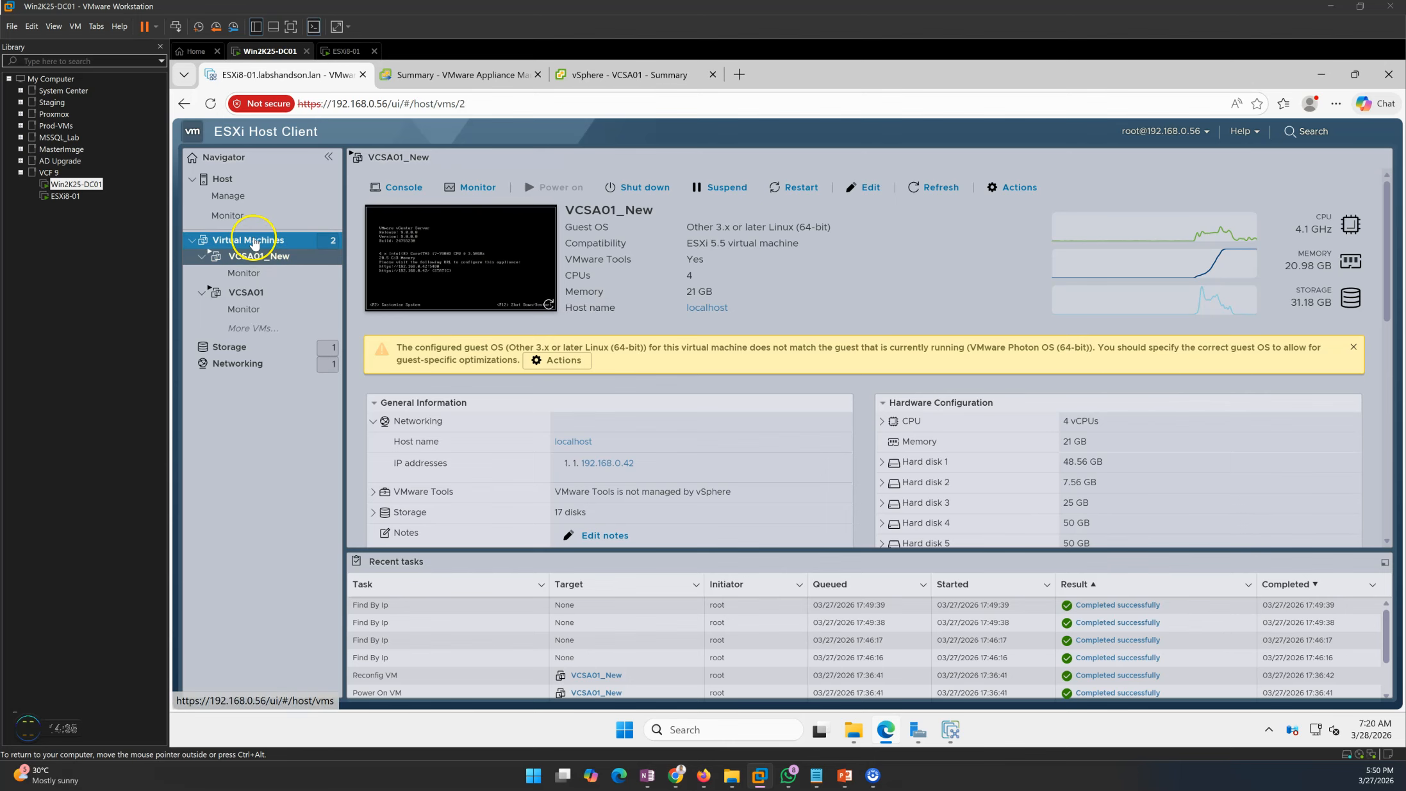
click(607, 74)
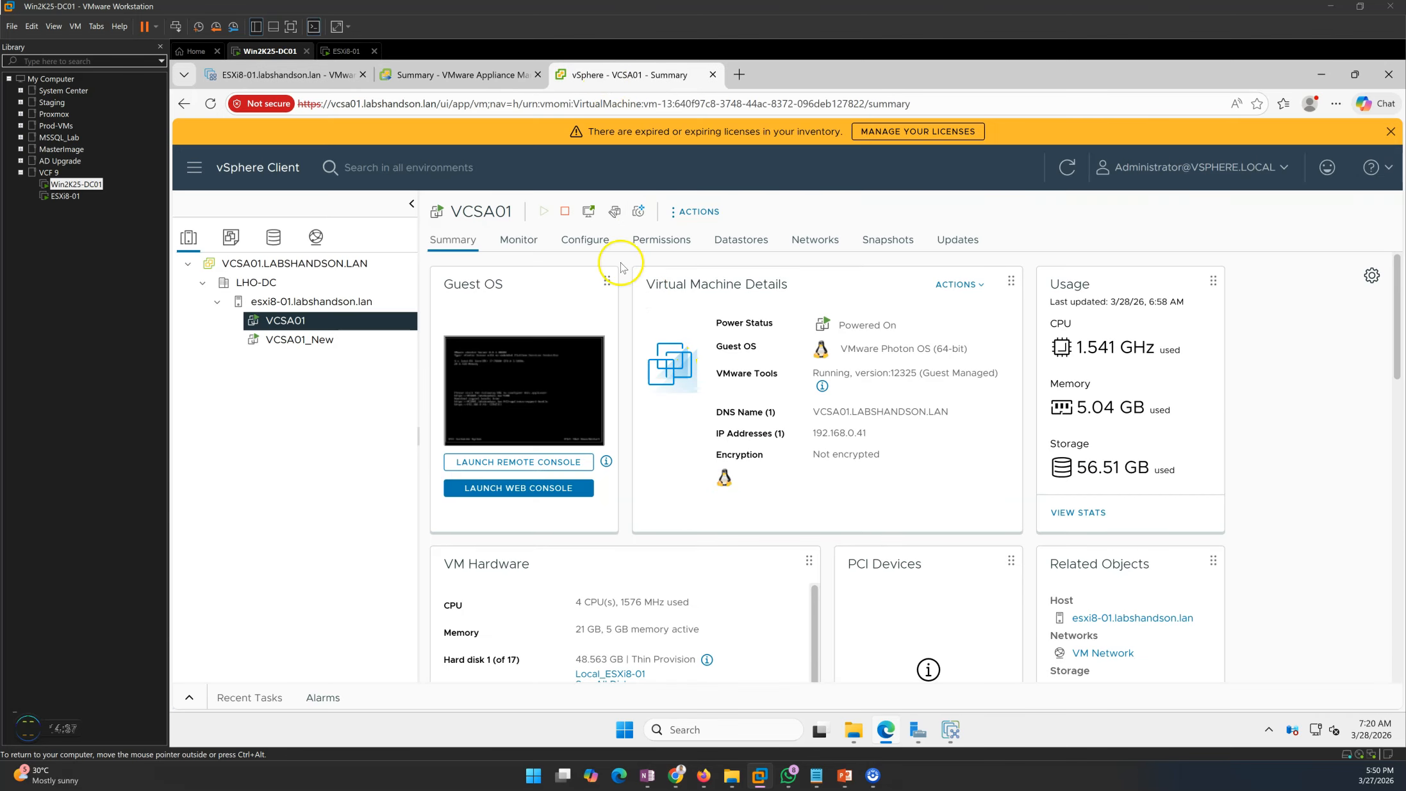
key(ctrl+shift+Tab)
- Follow the three Stage 2 progress steps, still at 0%, then return to the ESXi VM list
click(952, 730)
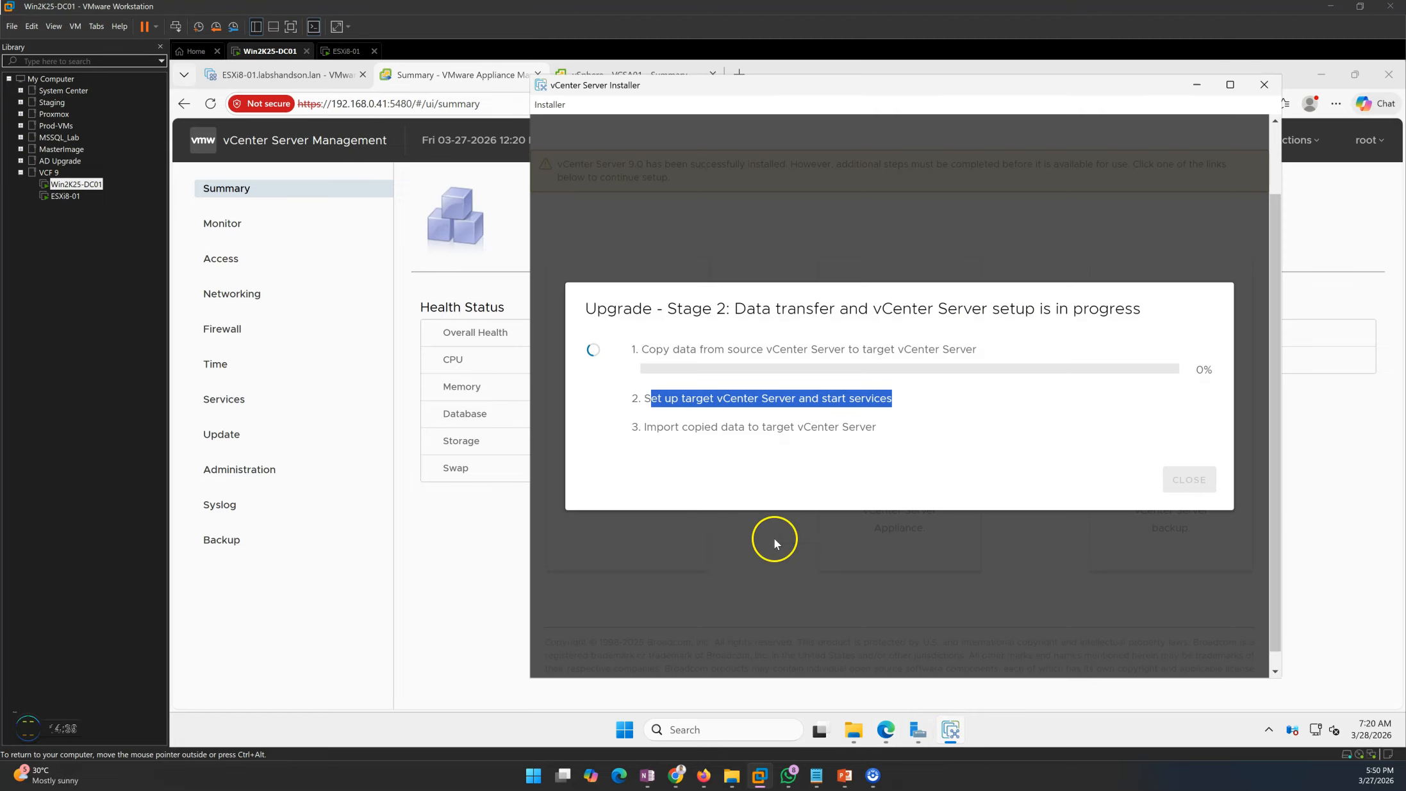
drag(645, 431, 843, 433)
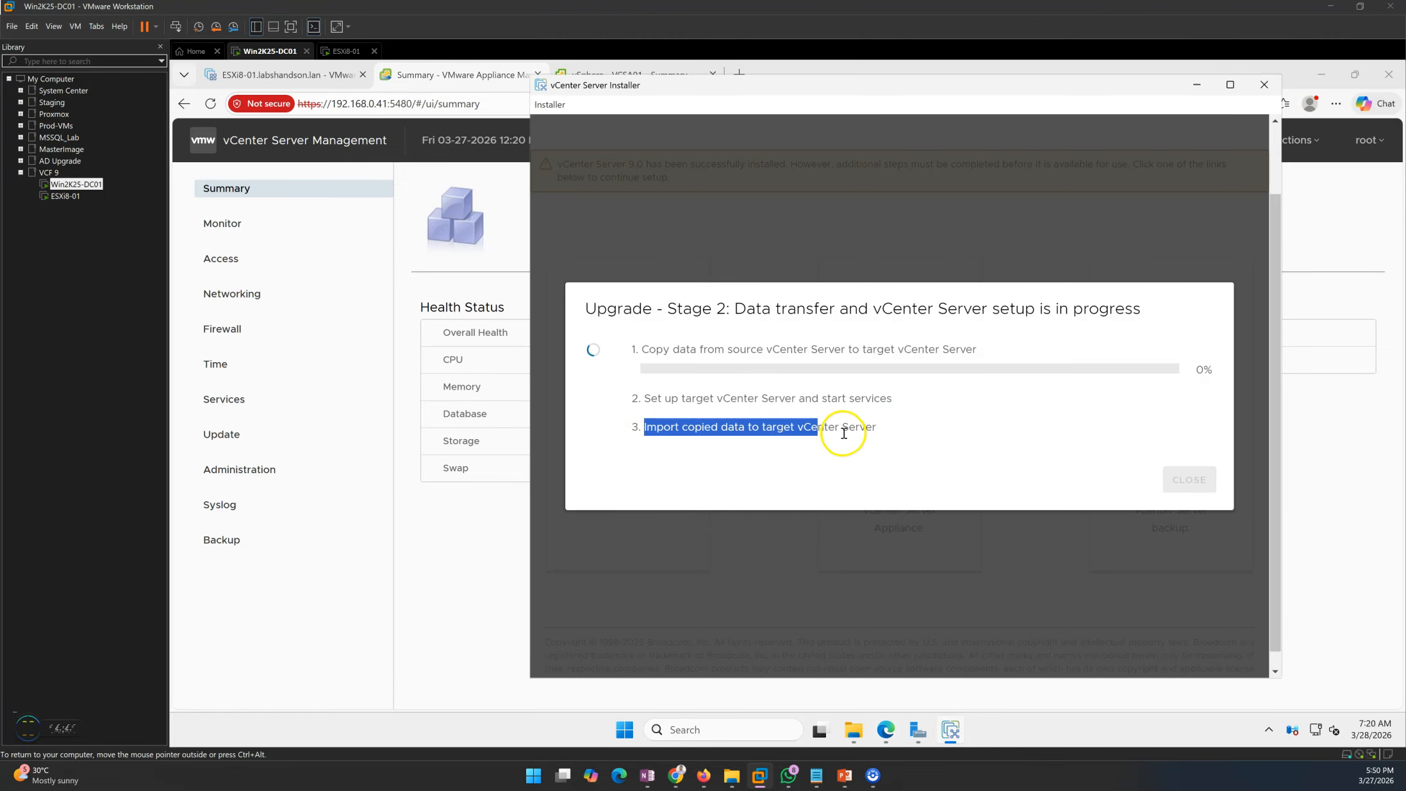
click(947, 423)
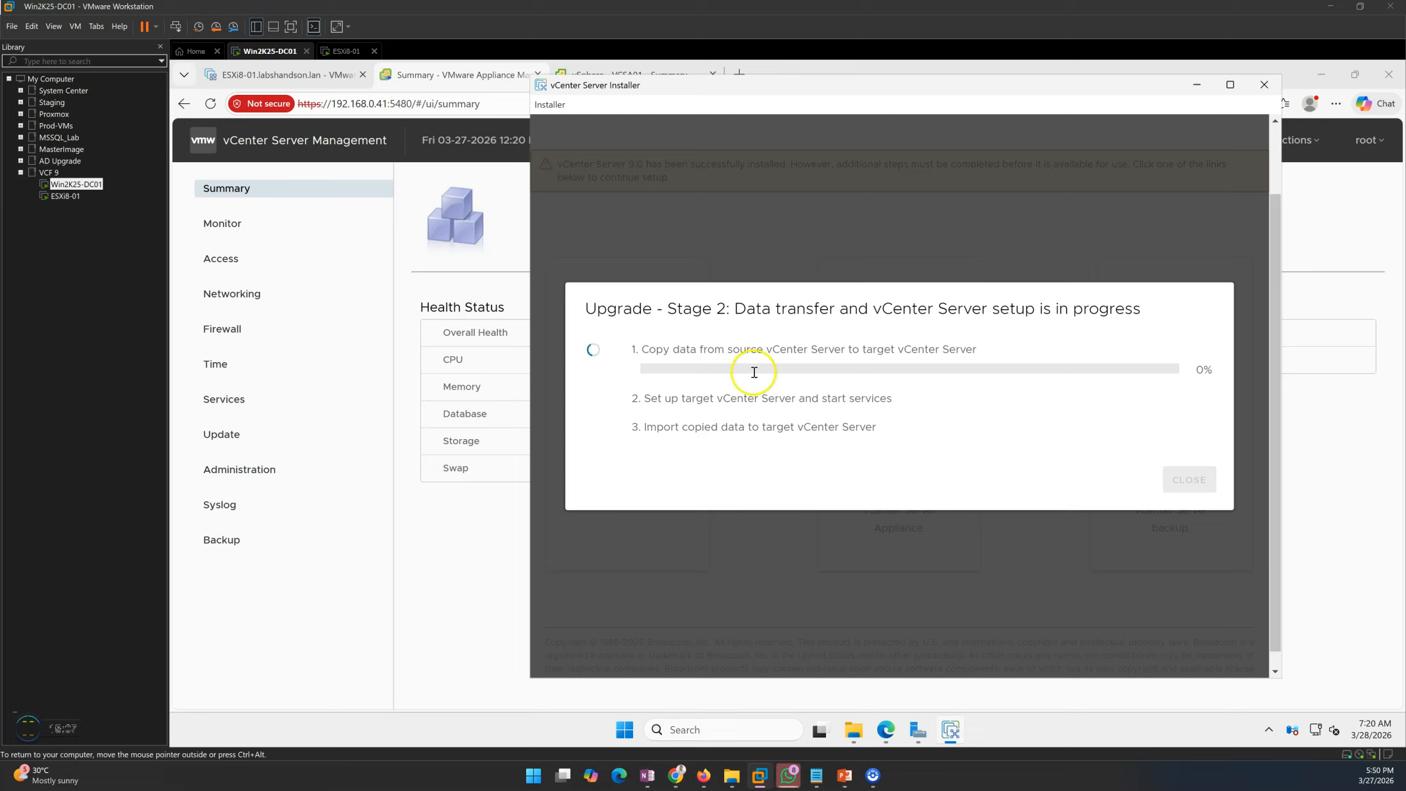
drag(585, 313, 863, 443)
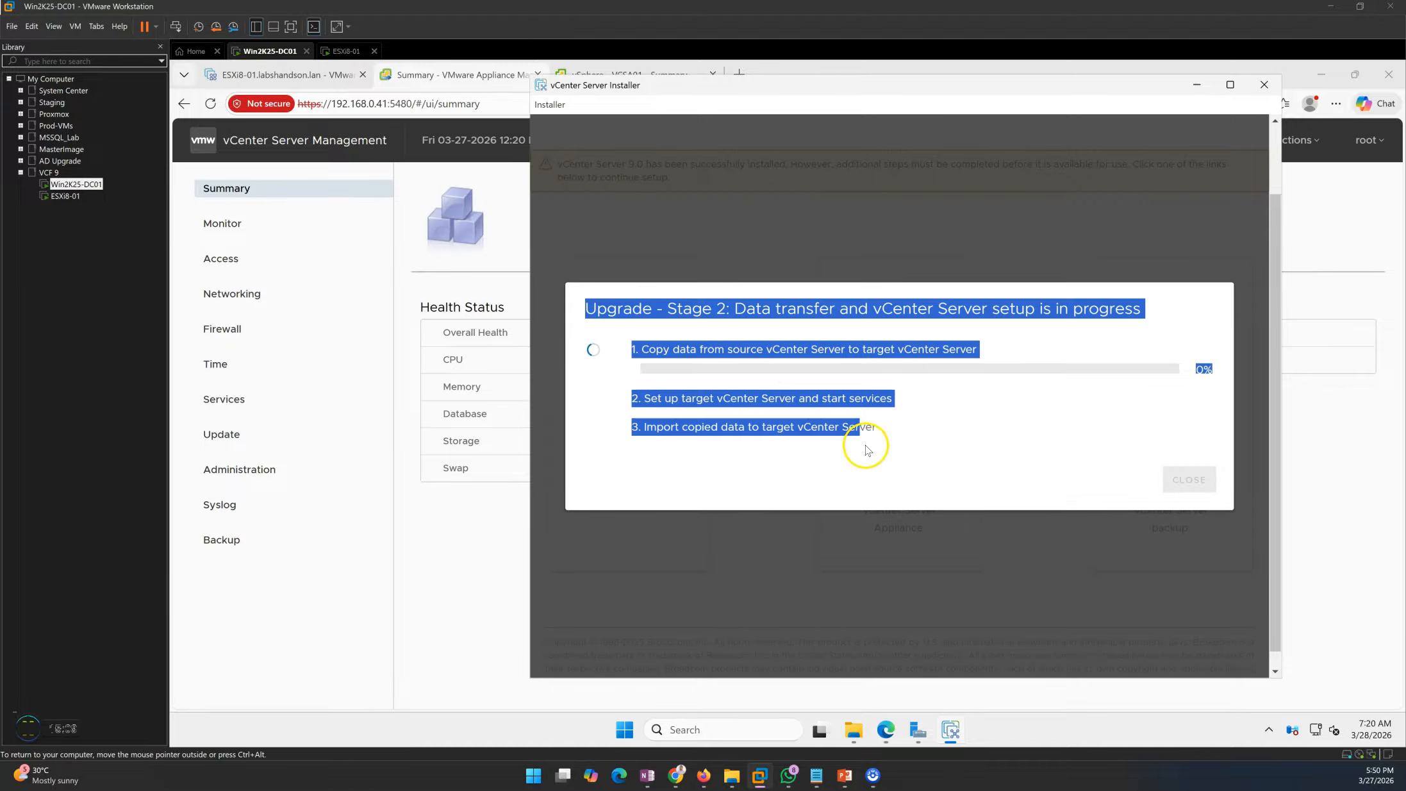
click(897, 445)
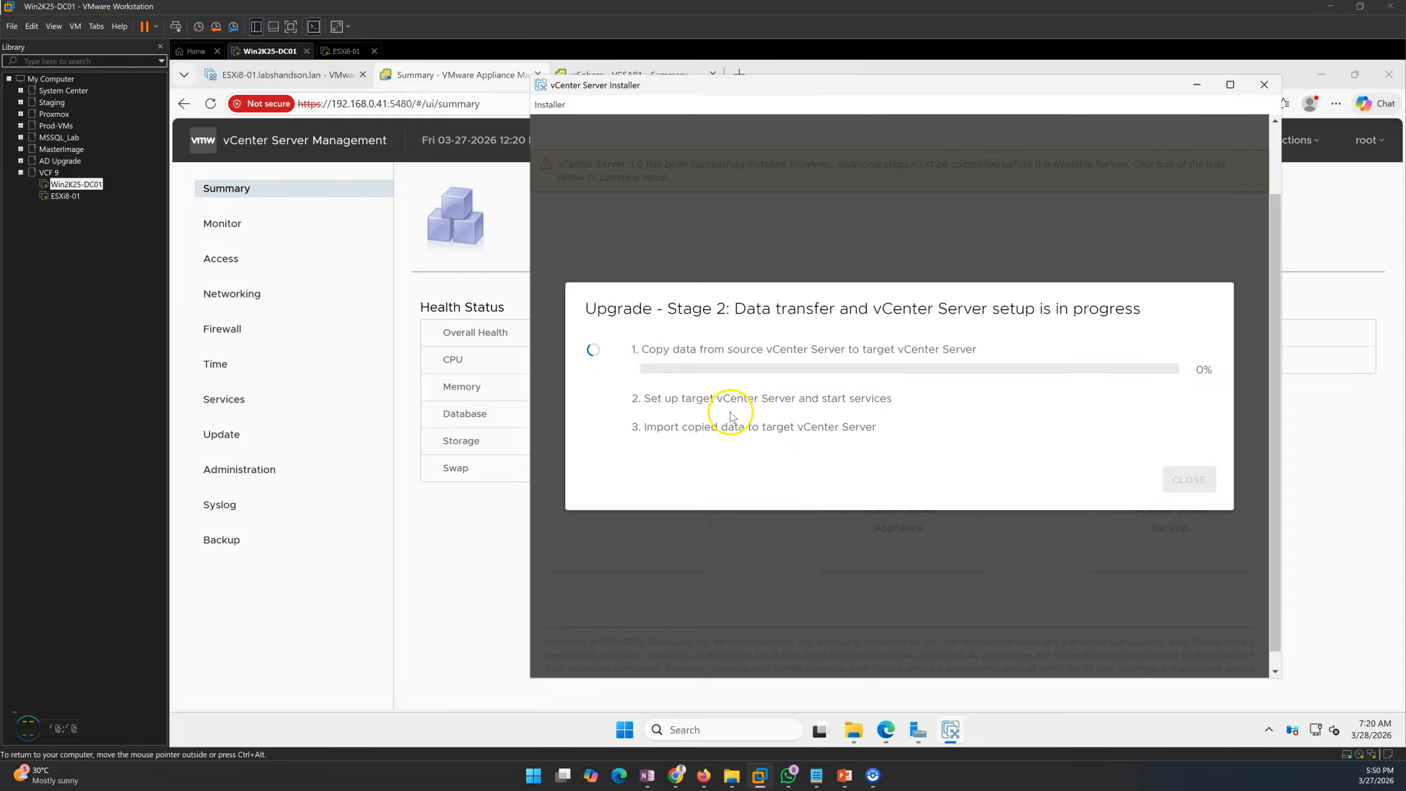
drag(628, 349, 865, 428)
click(969, 458)
click(289, 75)
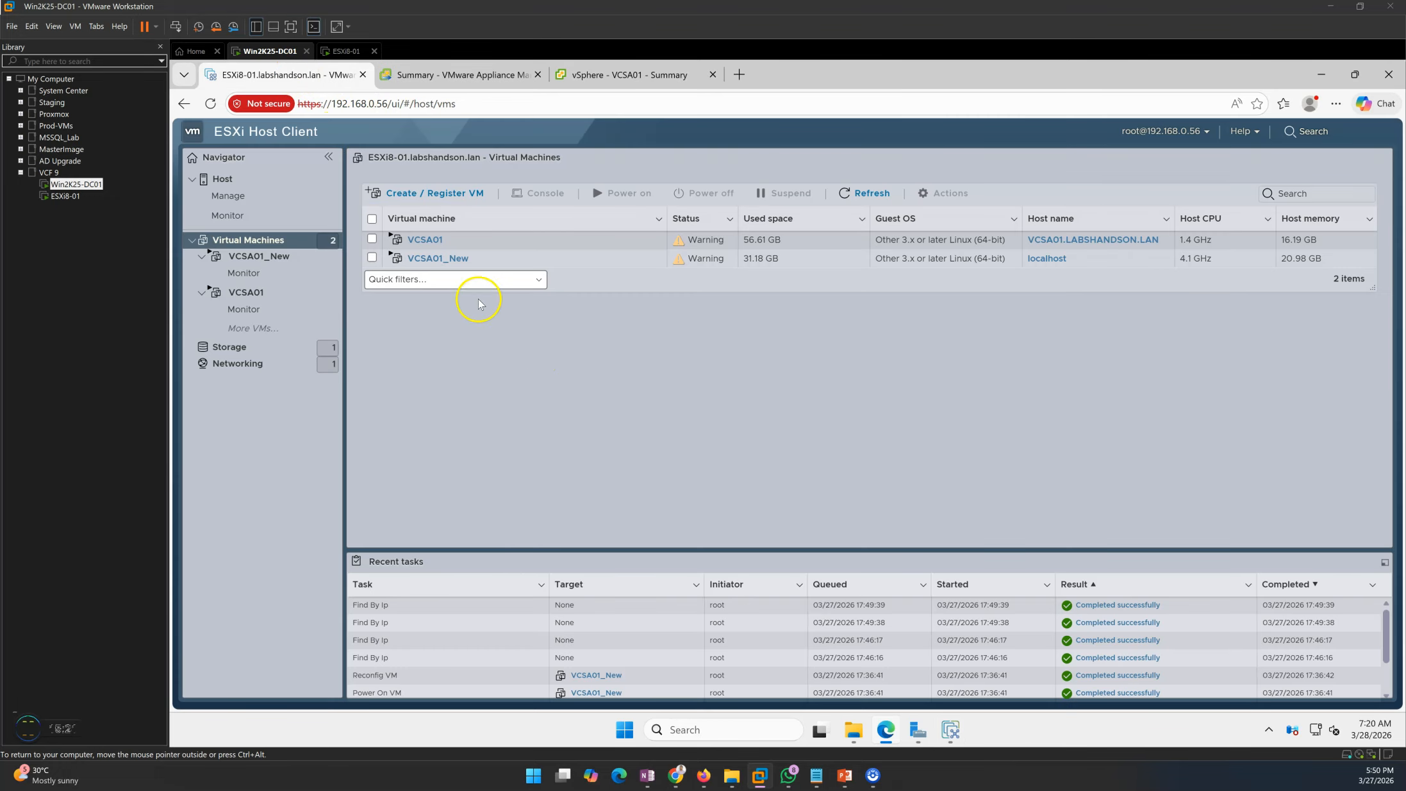
- Check VCSA01_New's summary on the ESXi host and glance at the appliance management page
click(431, 259)
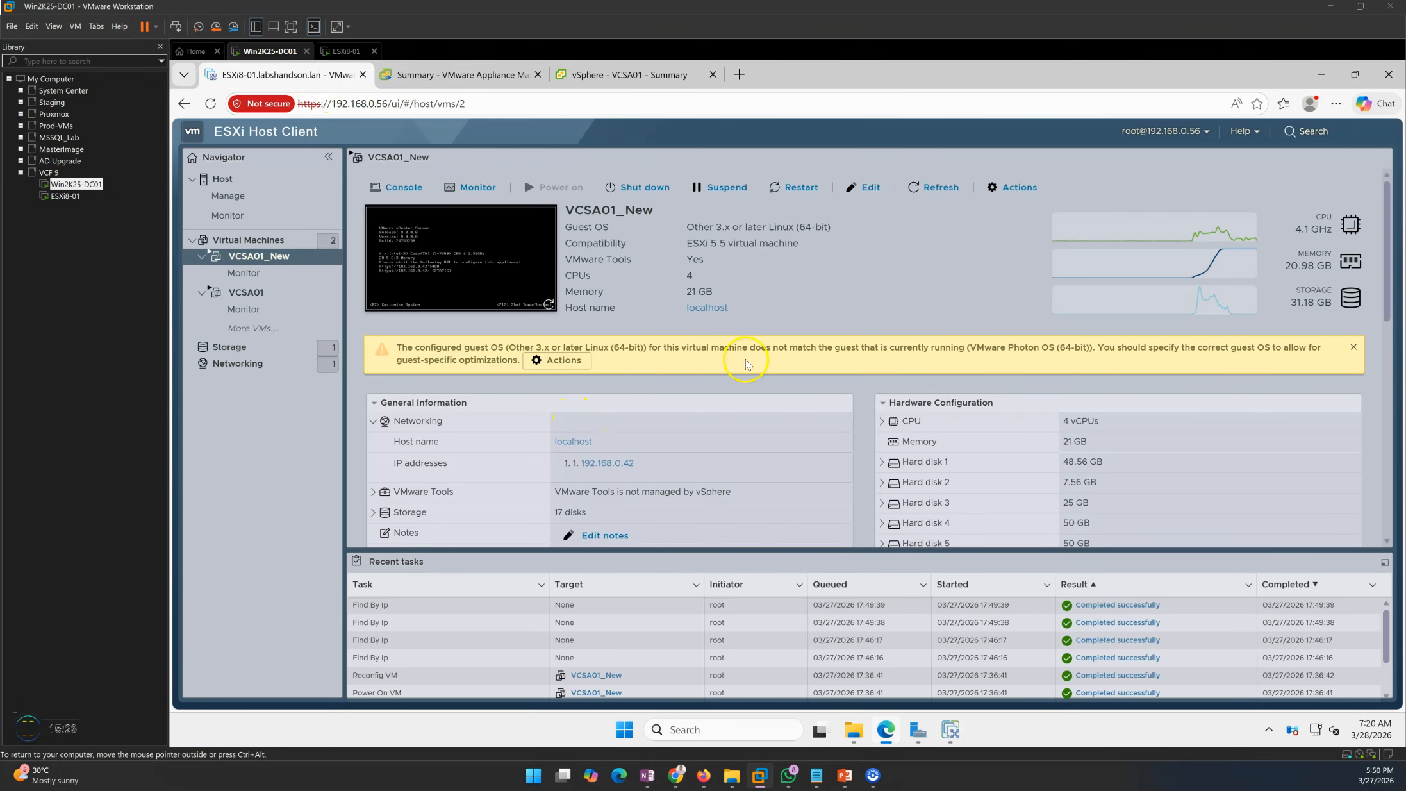
click(282, 241)
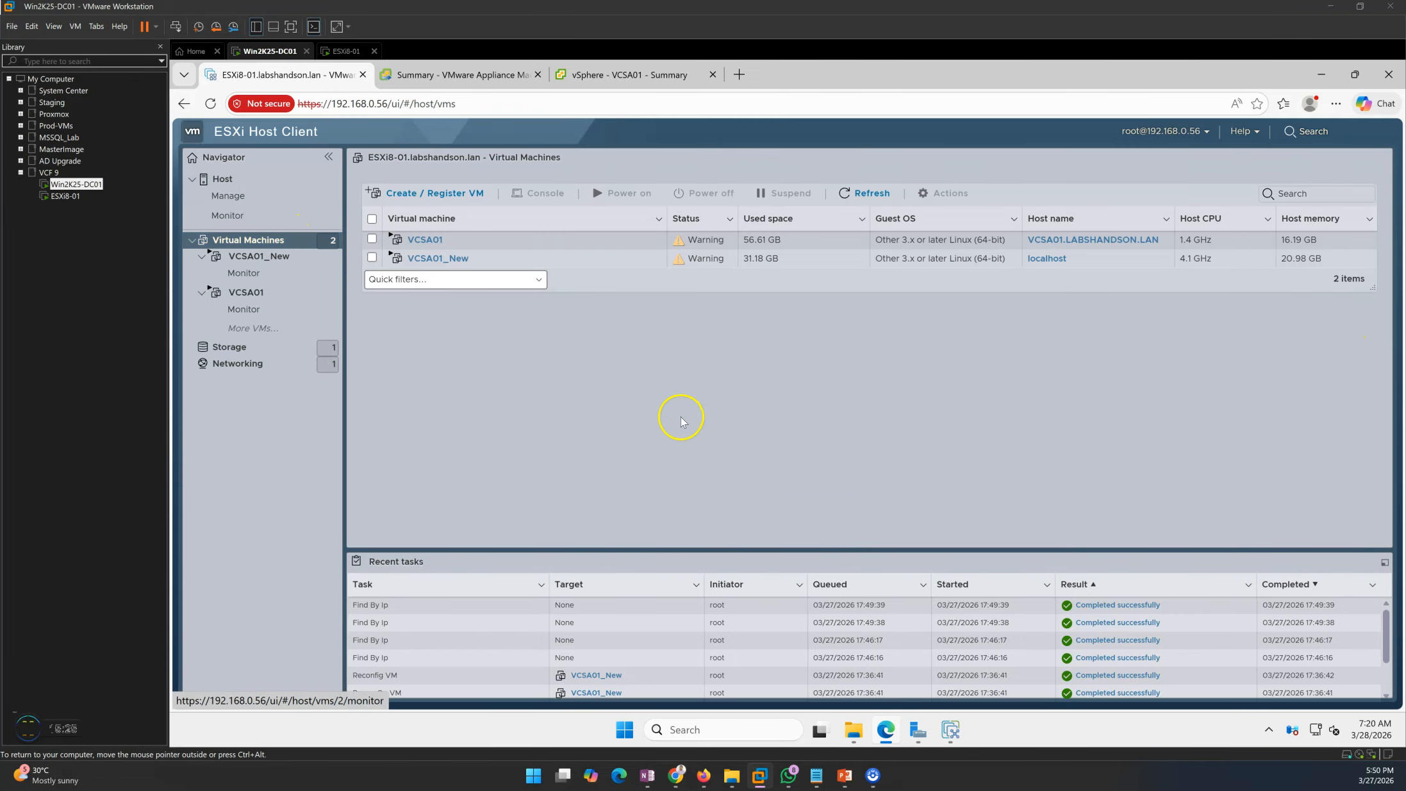
click(481, 75)
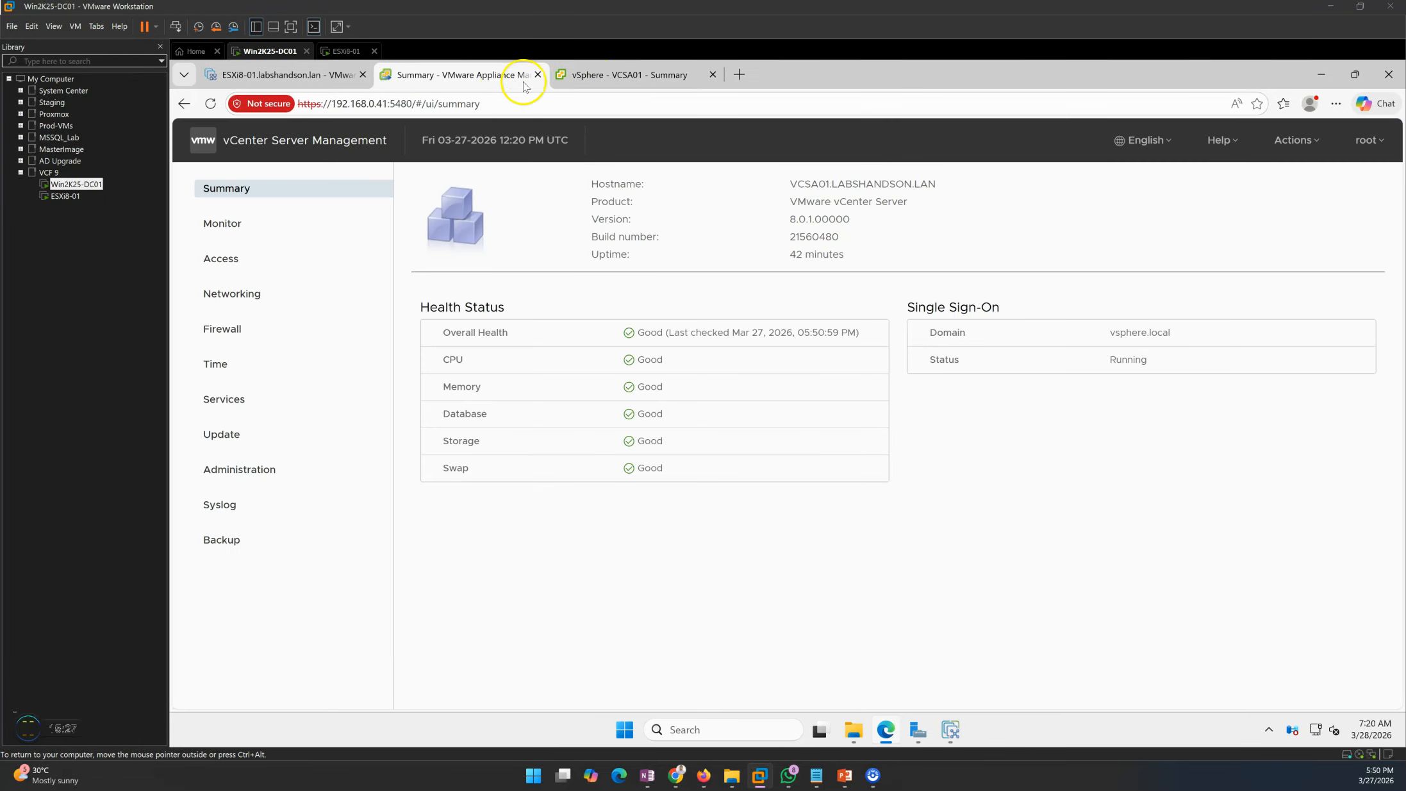
click(293, 78)
- Switch between the installer and the ESXi VM list until Stage 2 reports Complete
click(955, 735)
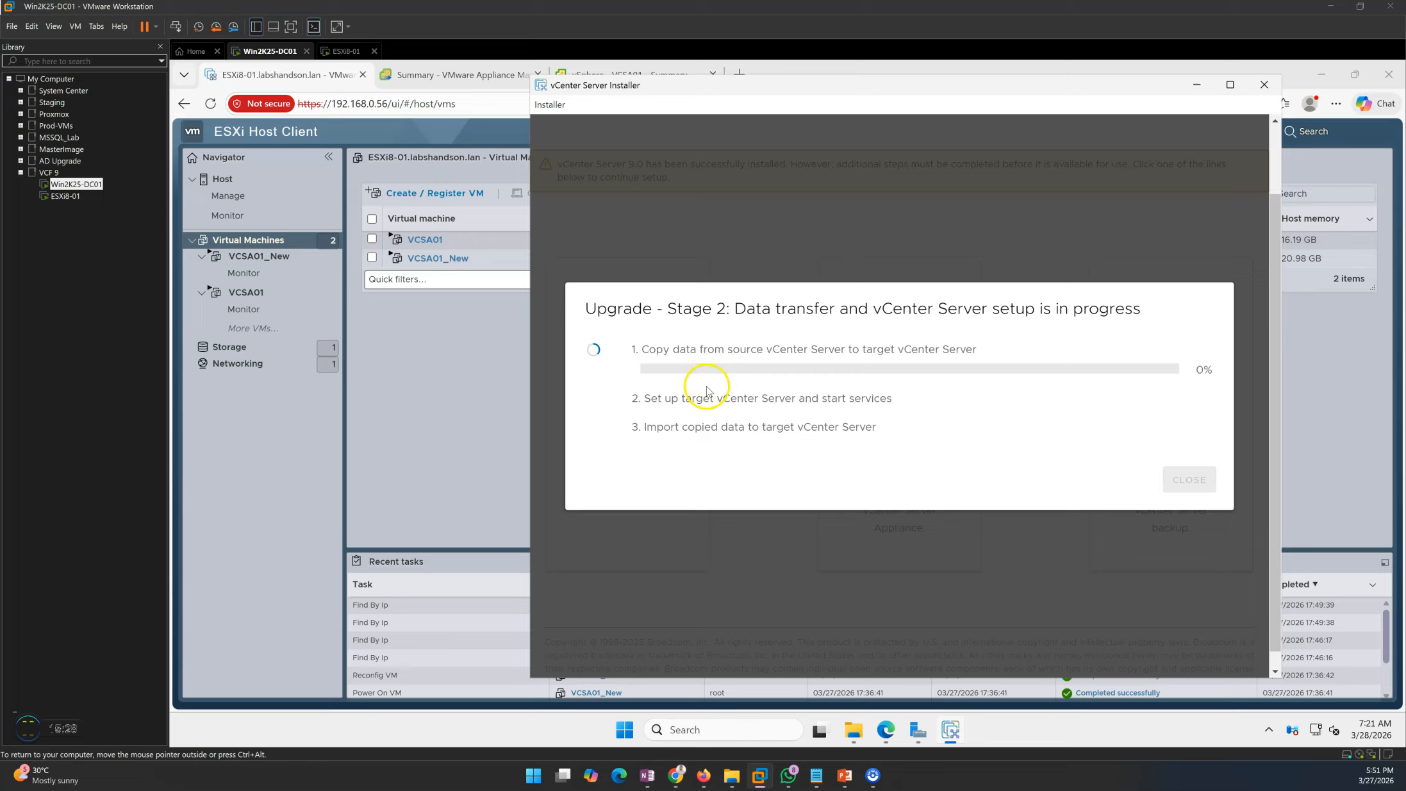
click(764, 444)
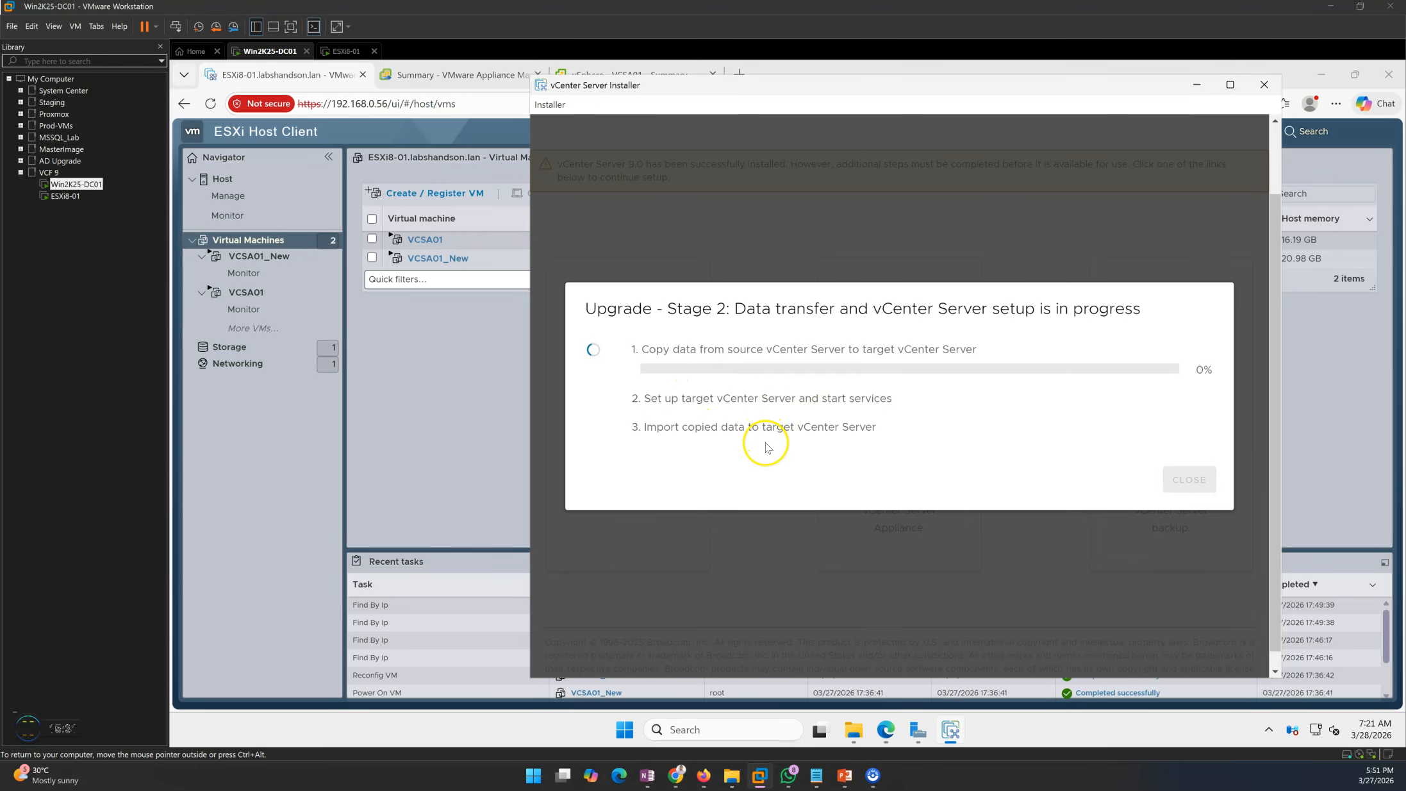
click(488, 435)
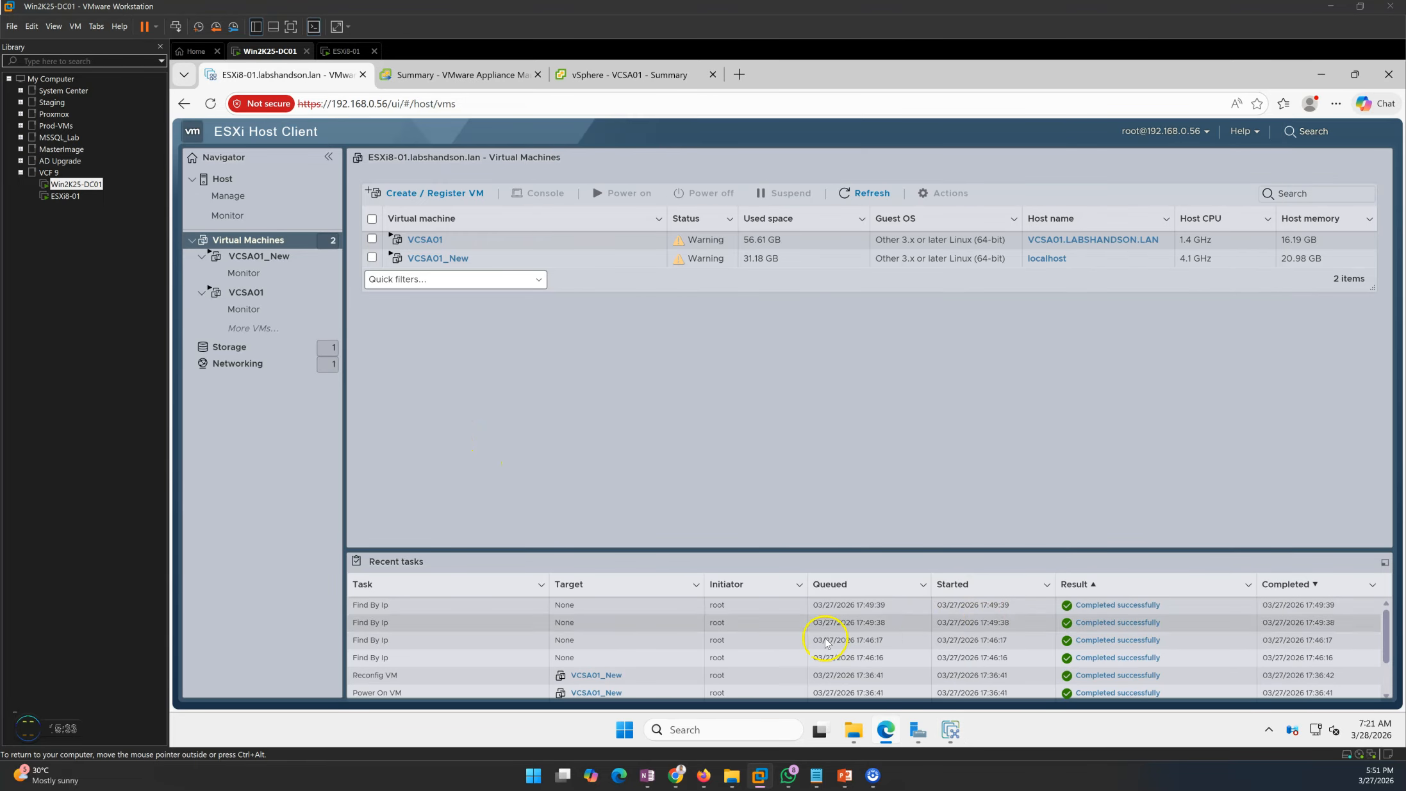
click(950, 731)
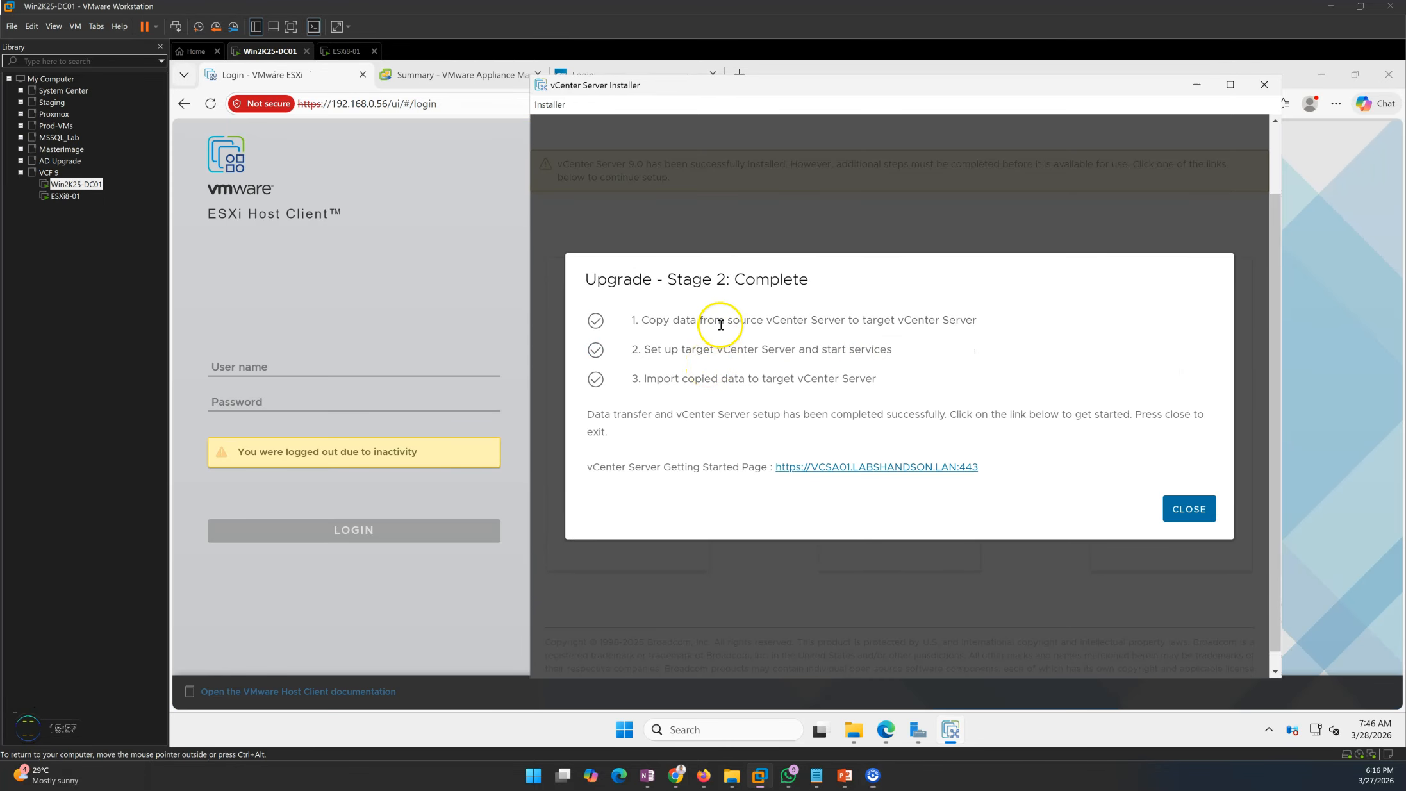
- Point out the completed copy, services setup and data import steps, then close the installer
click(644, 322)
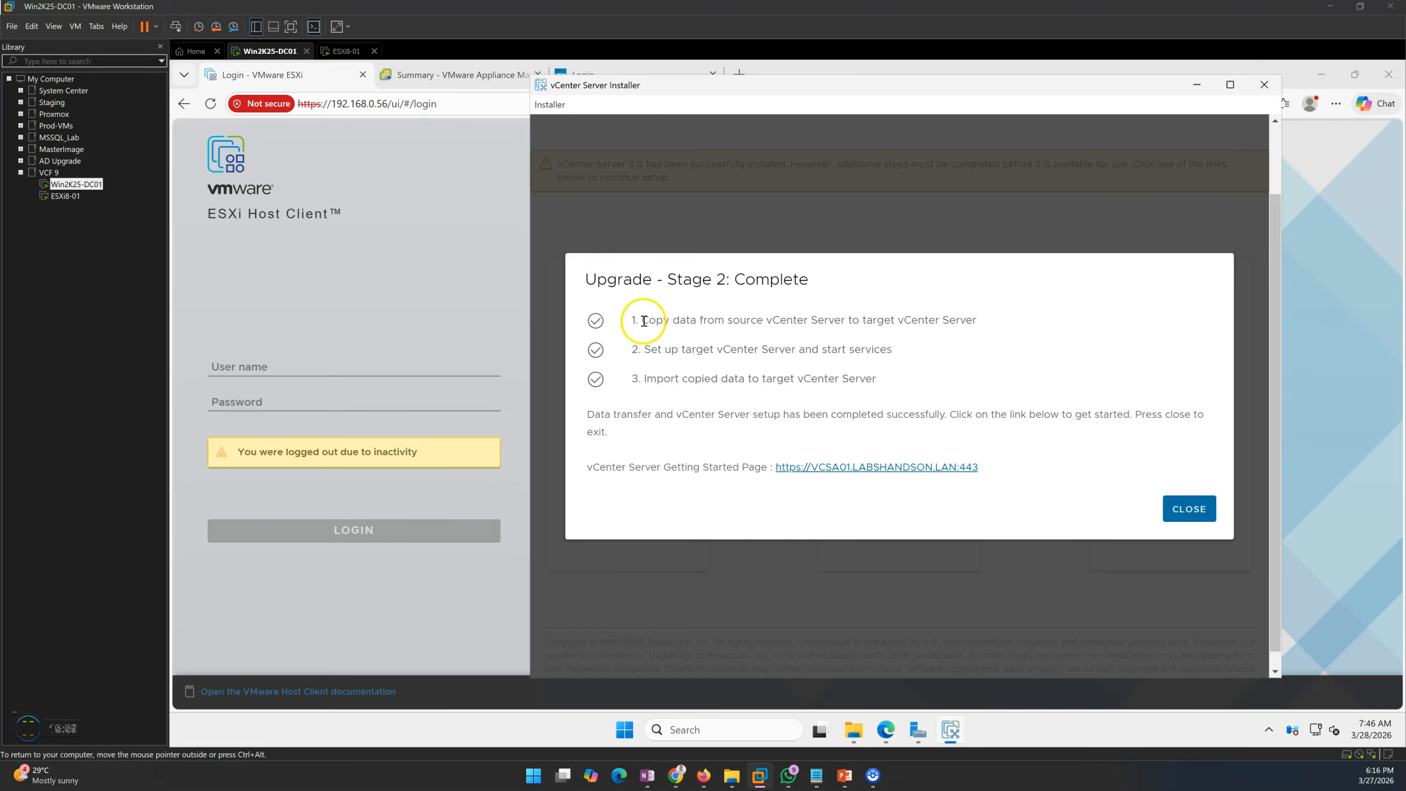
drag(644, 321, 833, 321)
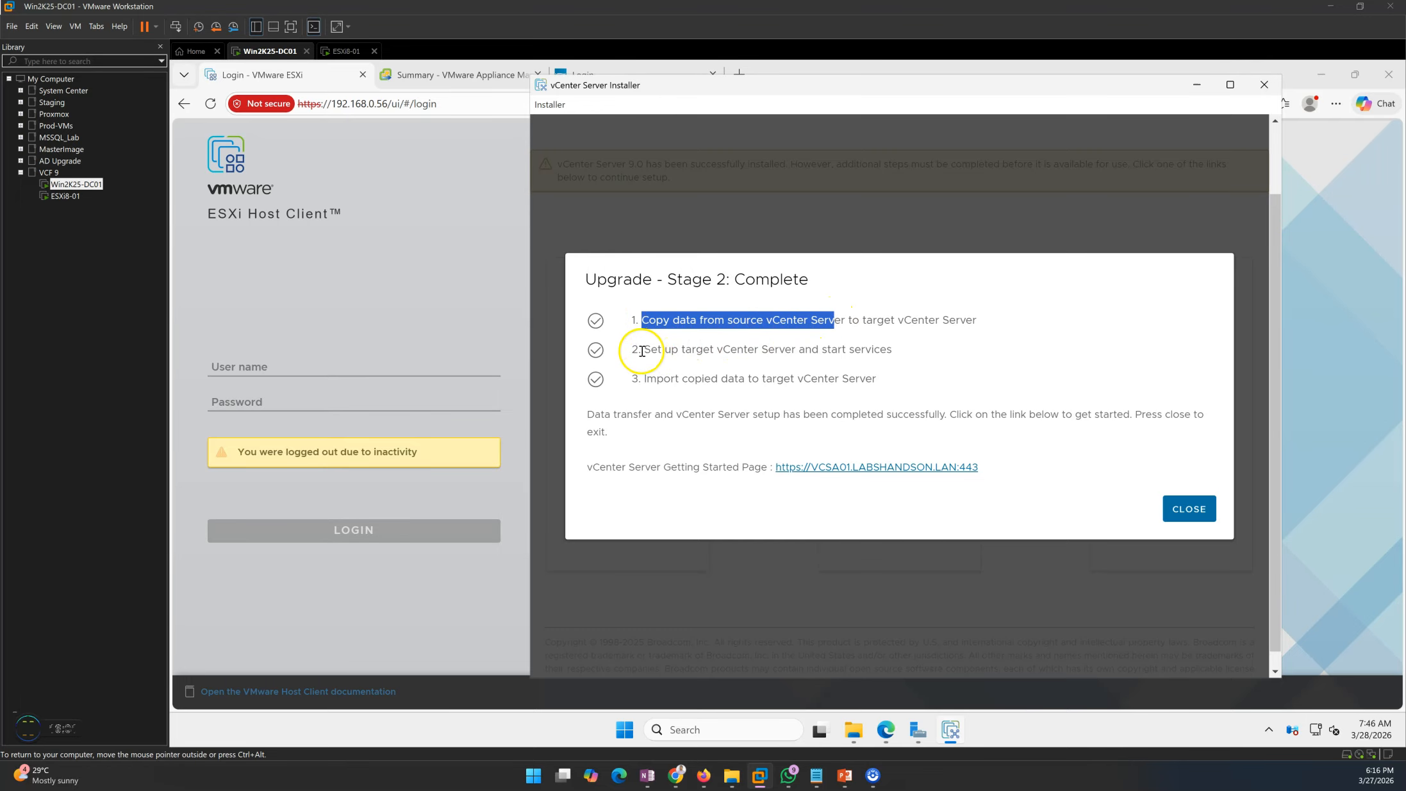
drag(642, 353, 910, 353)
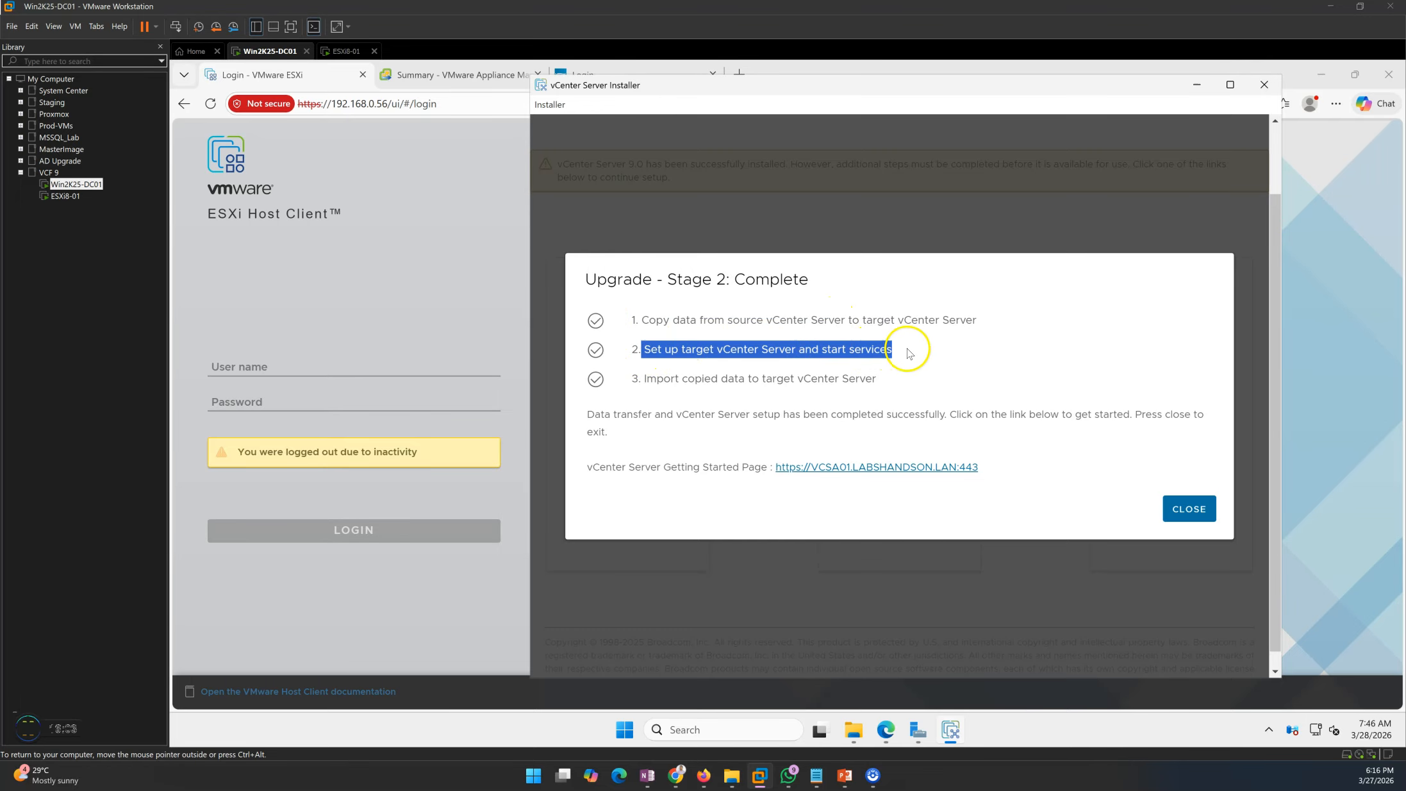
click(693, 380)
drag(639, 378, 910, 380)
click(917, 429)
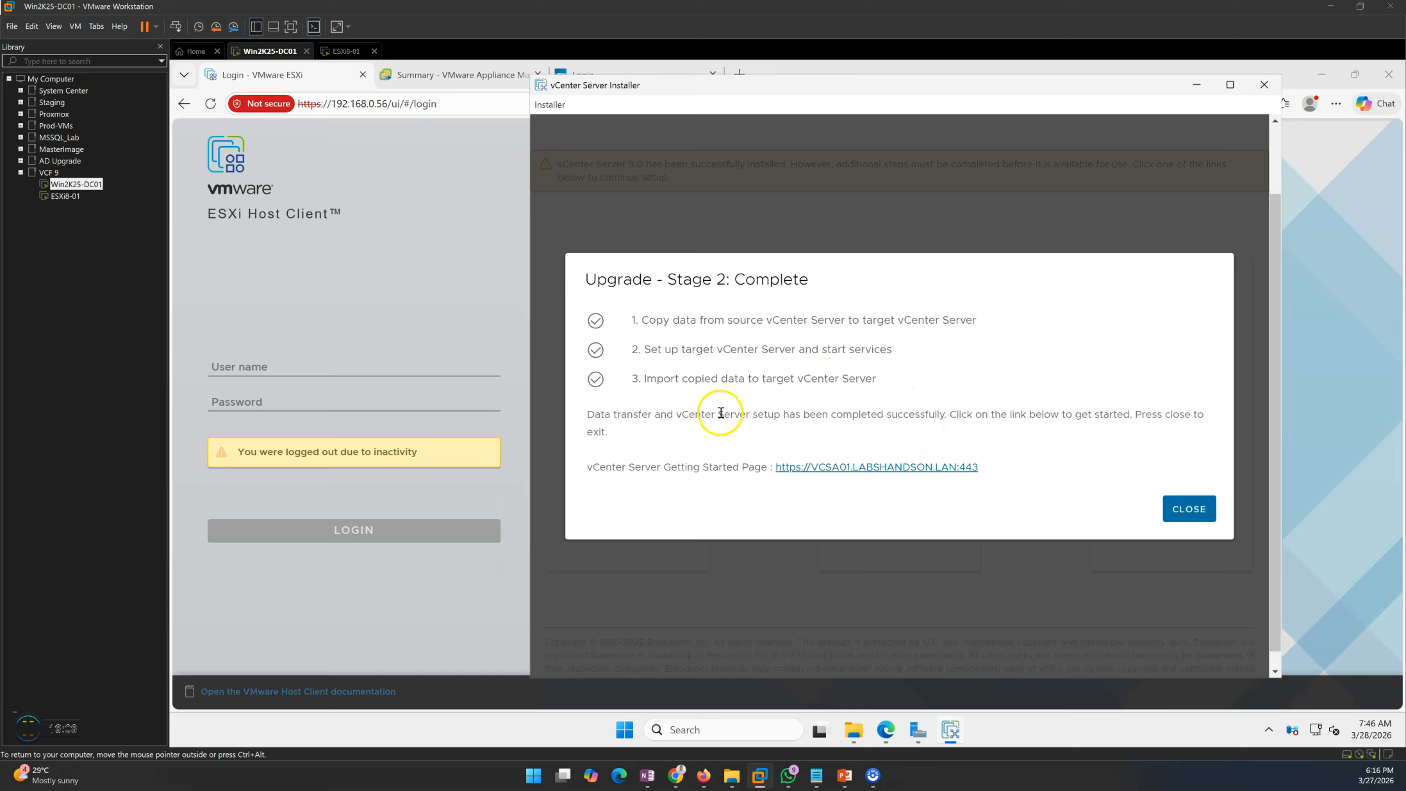
click(1193, 508)
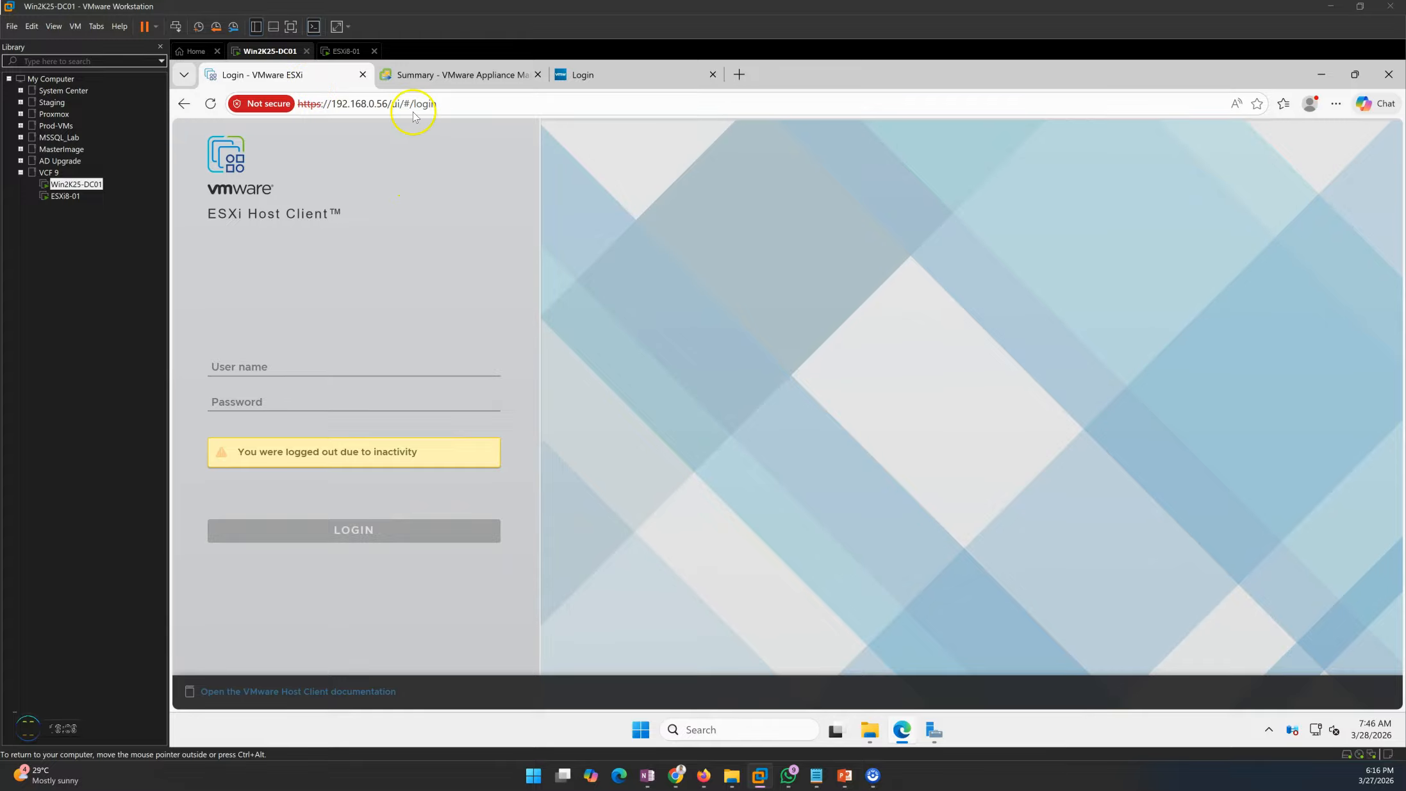
click(421, 89)
click(577, 74)
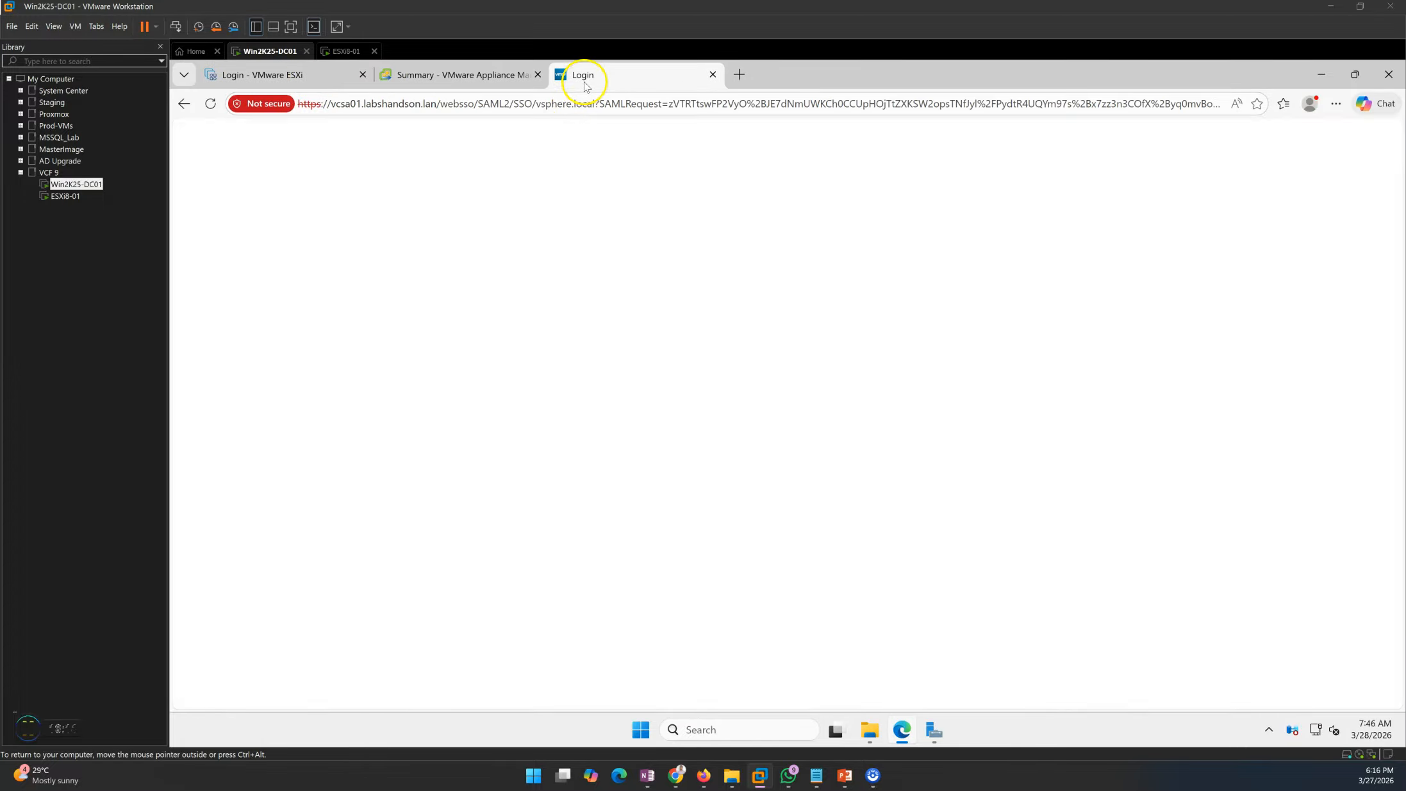
click(295, 403)
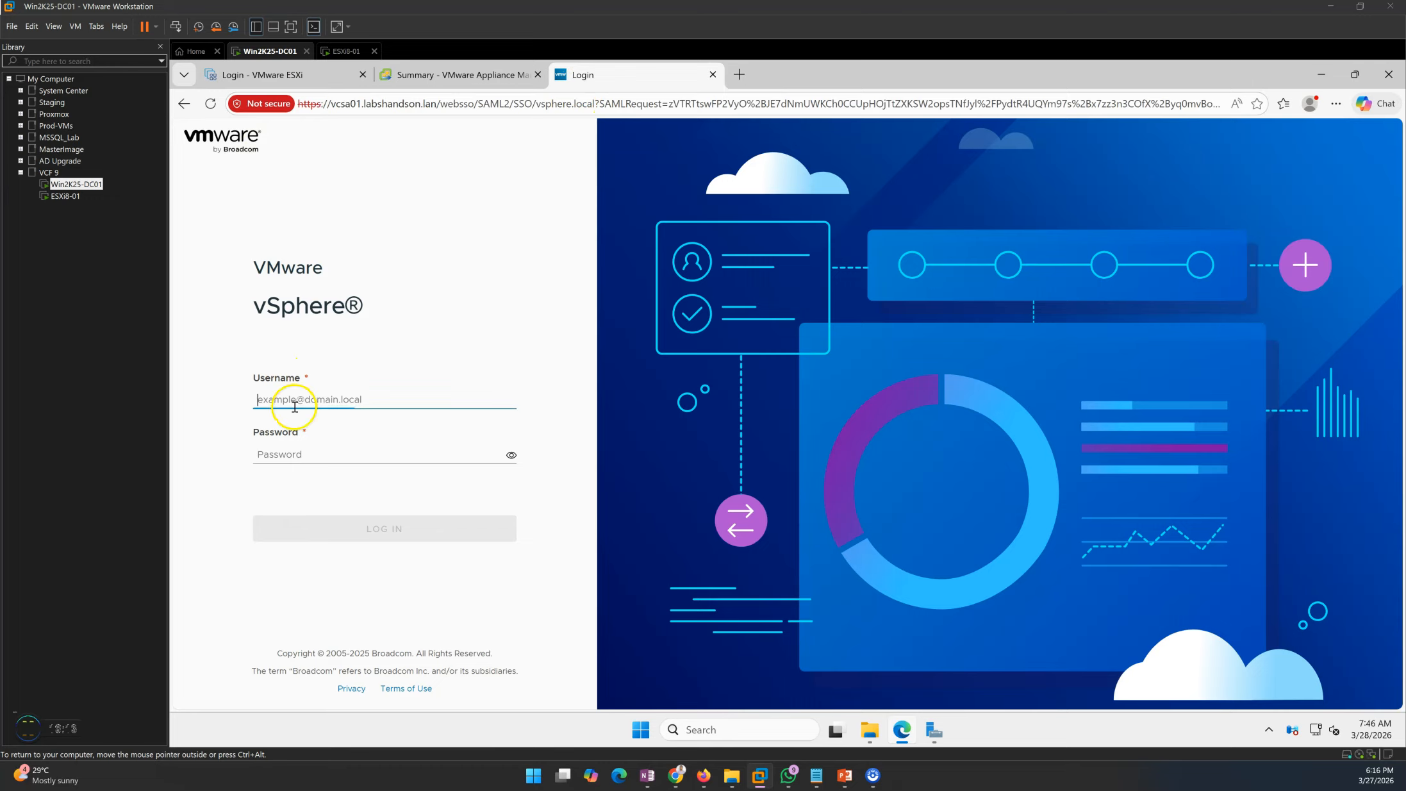
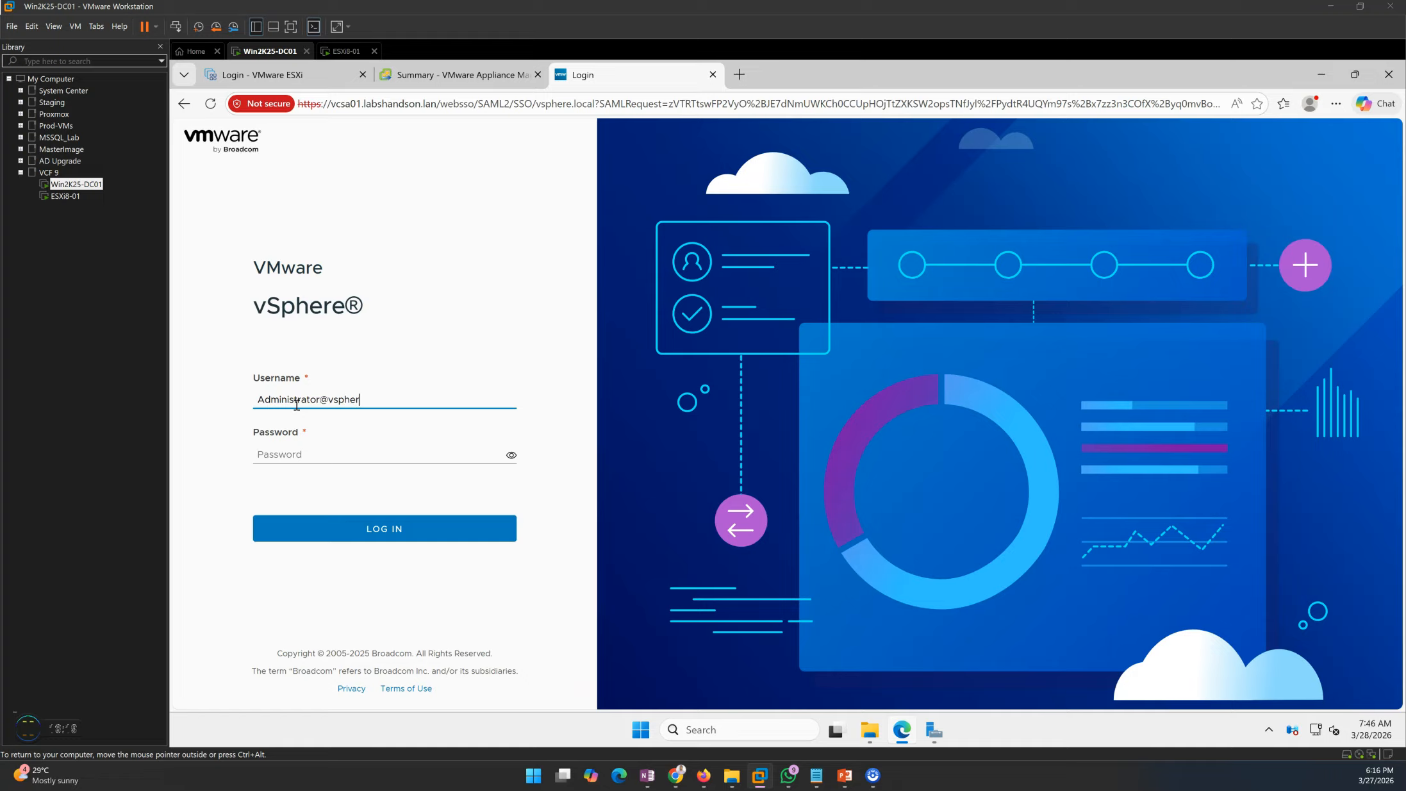
key(Tab)
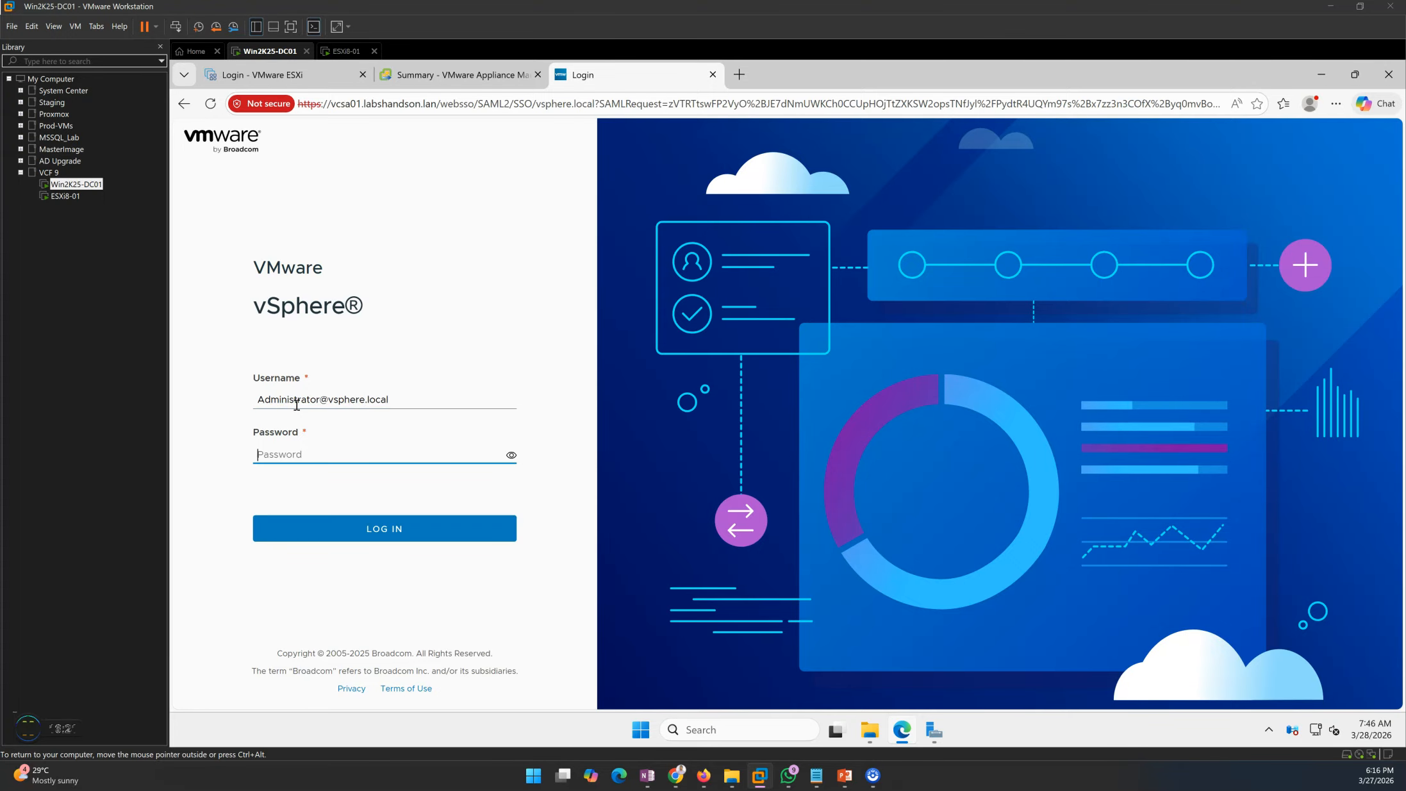
key(Return)
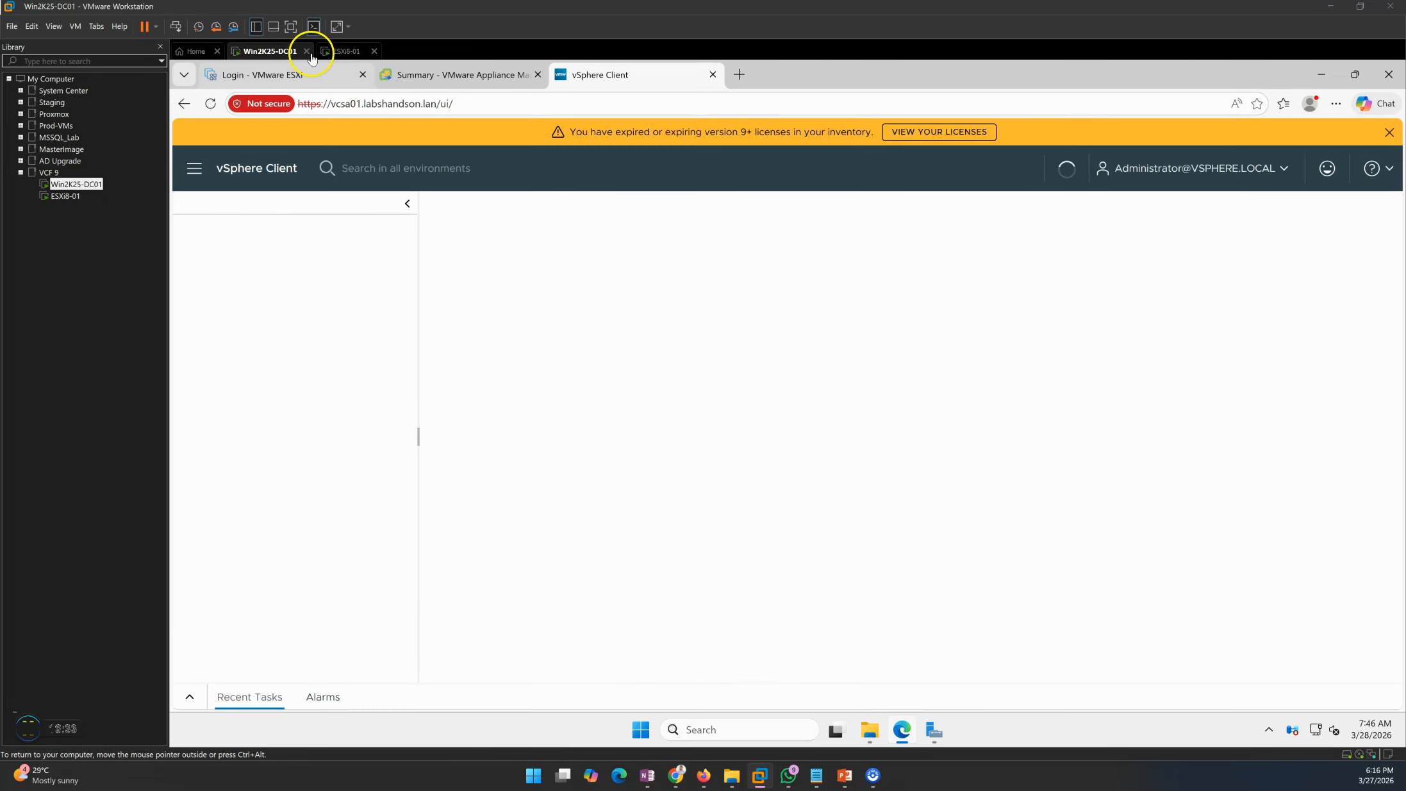
- Log in to the ESXi Host Client as root with the host password
click(289, 75)
click(265, 374)
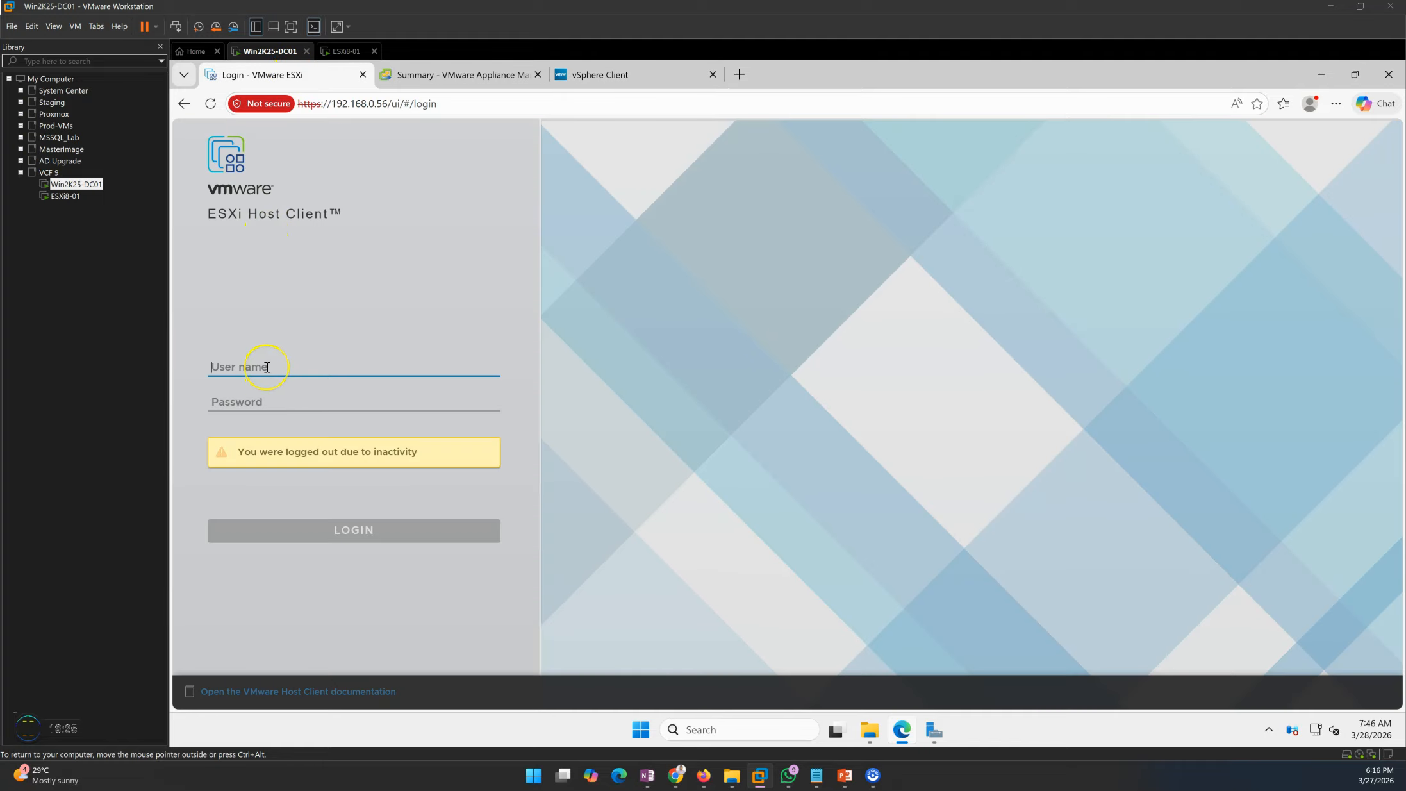
text(root)
key(Tab)
text(••)
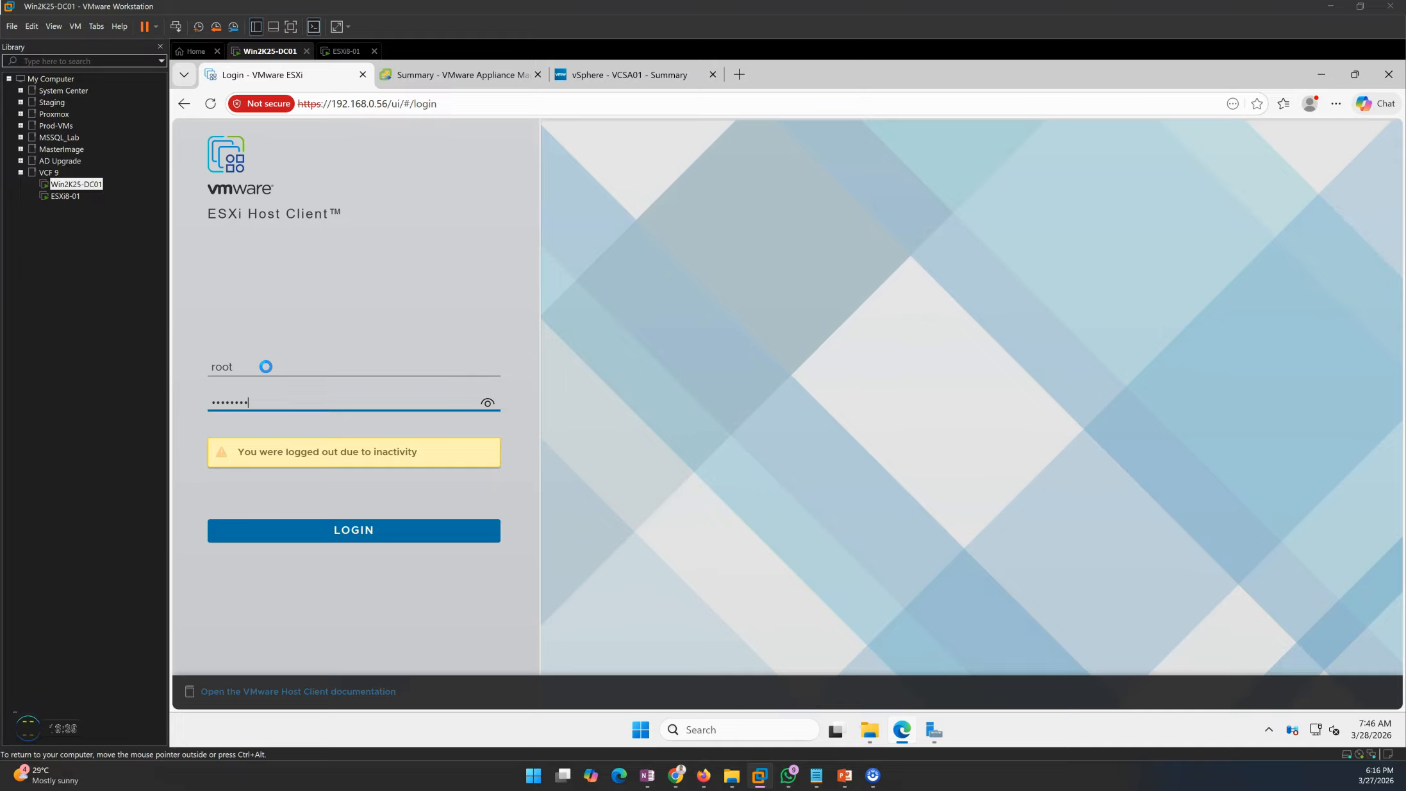
text(••••••)
key(Return)
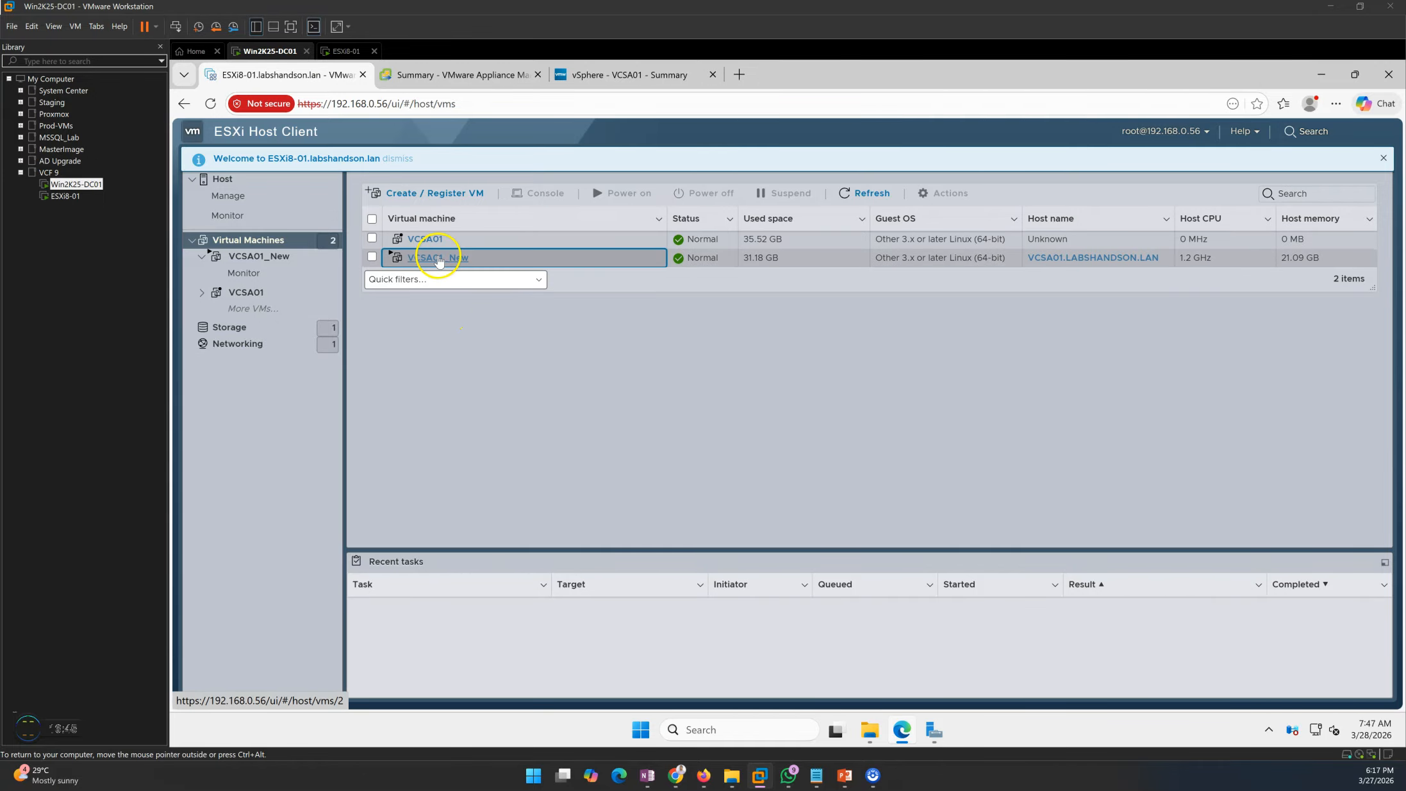
- Confirm VCSA01_New is running and old VCSA01 is powered off with no IP address
click(438, 259)
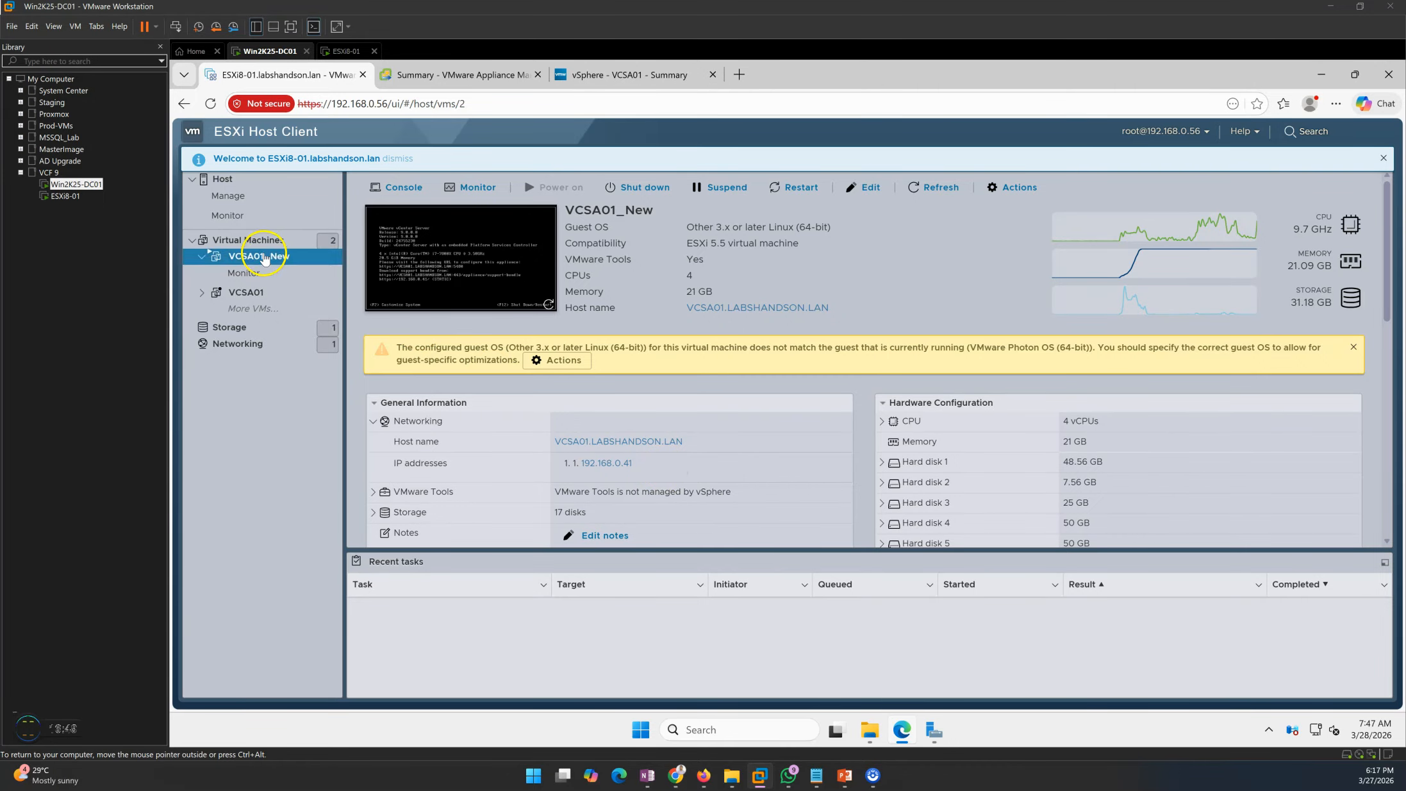
click(260, 241)
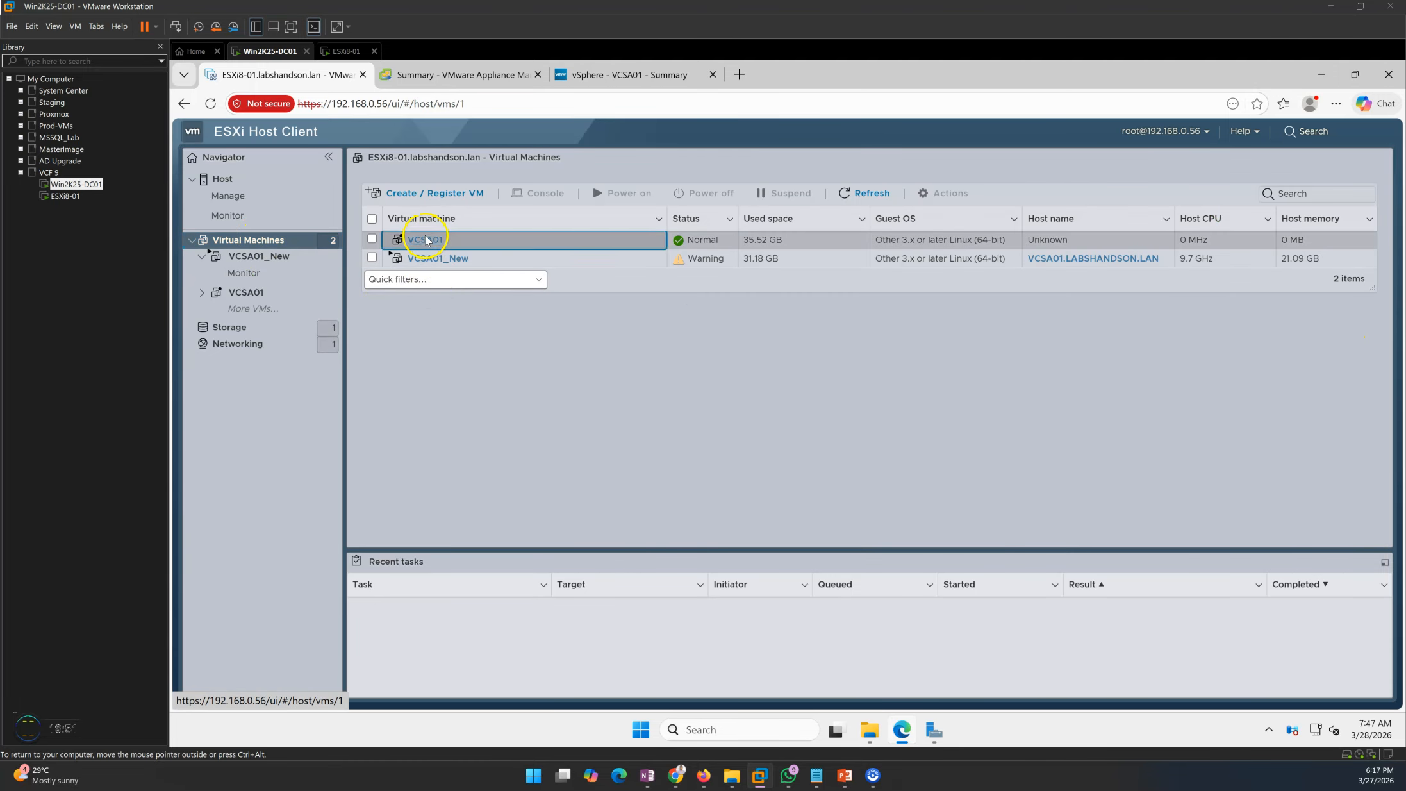
click(423, 239)
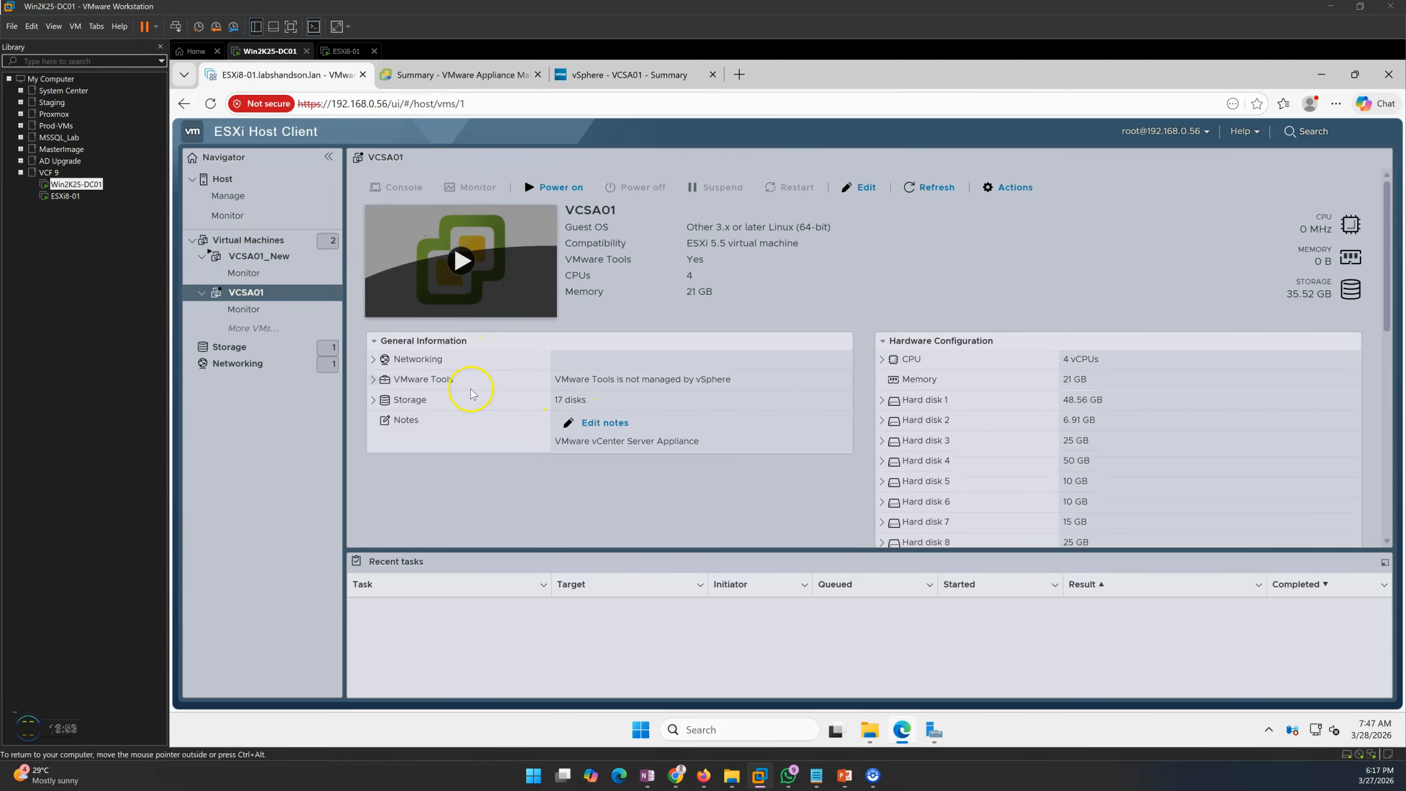
click(392, 362)
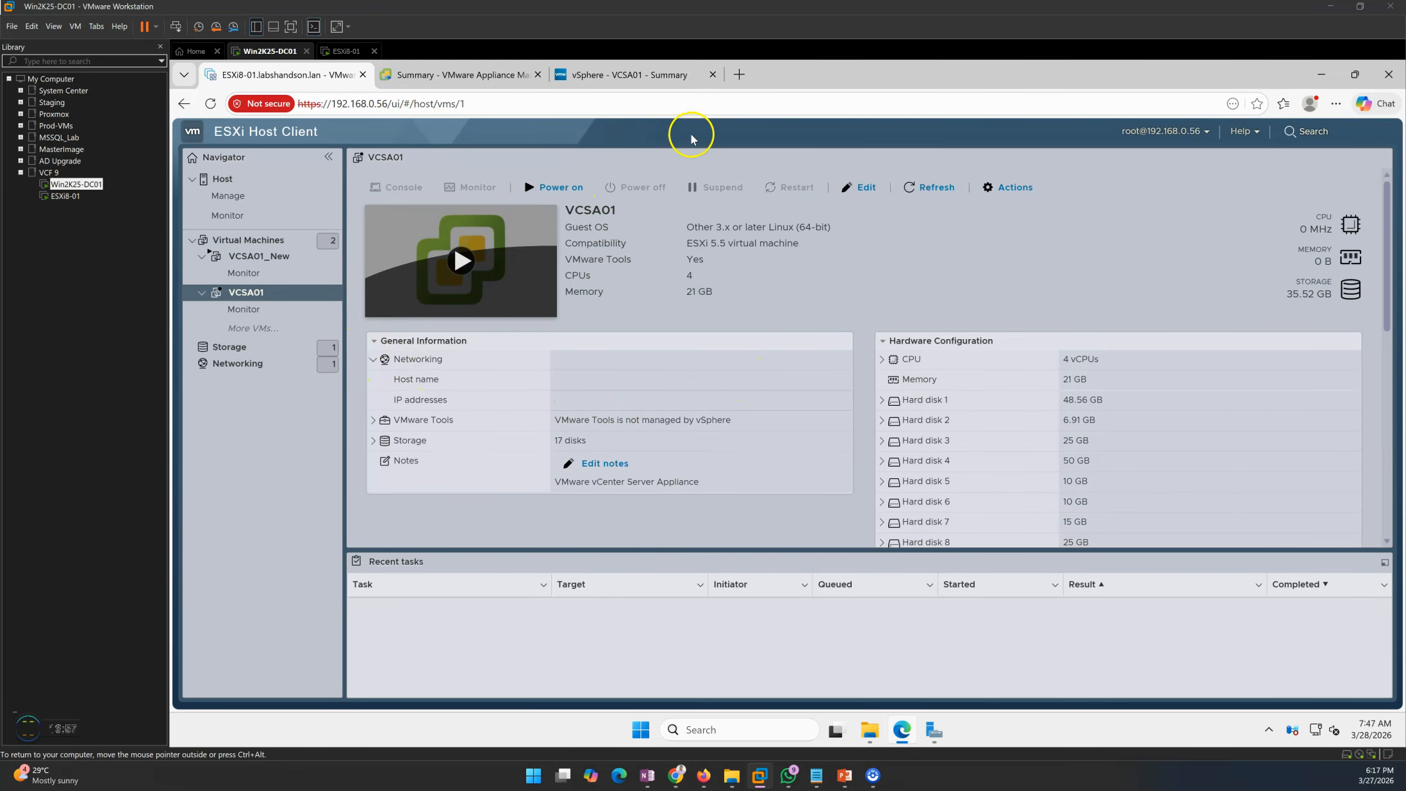
click(596, 74)
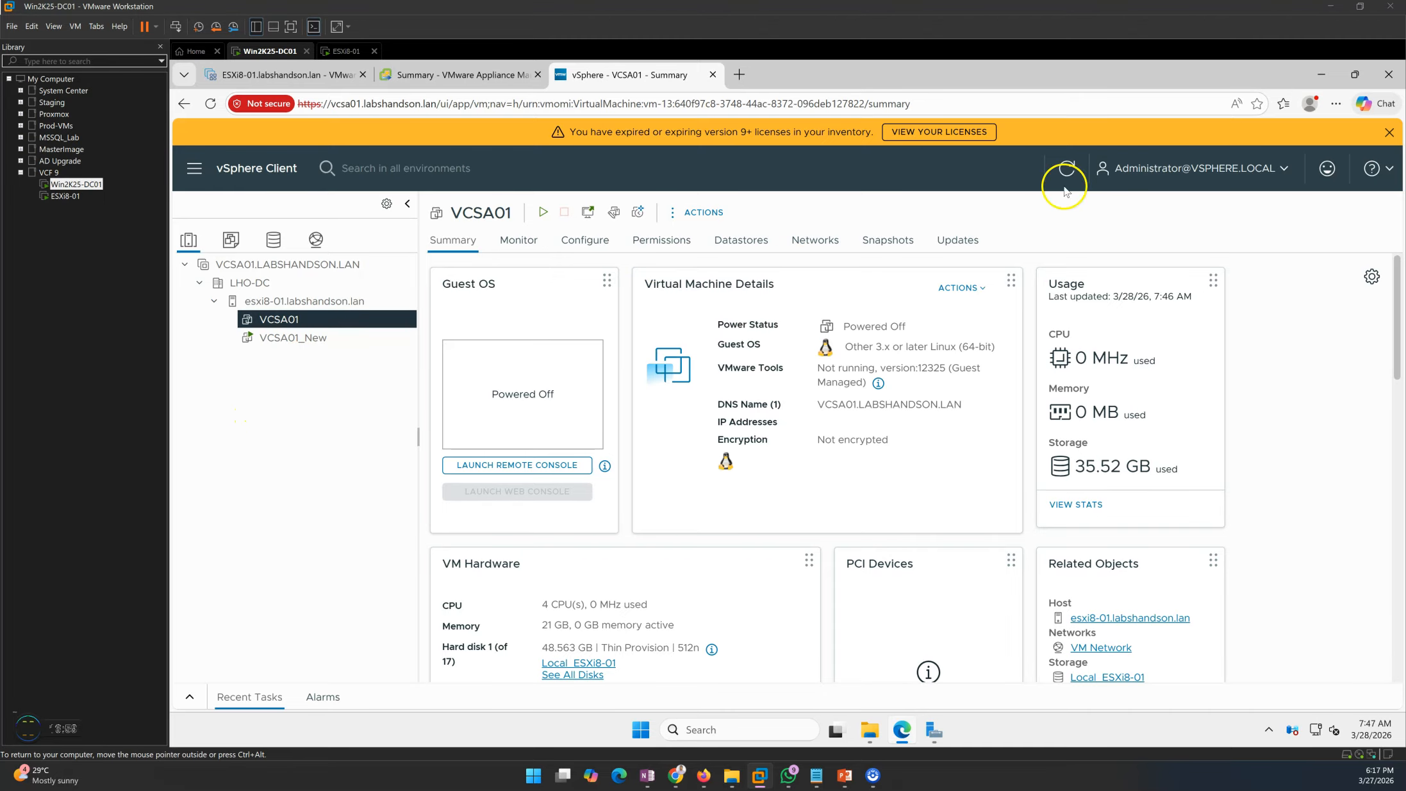
- Dismiss the license banner and confirm VCSA01_New runs at 192.168.0.41 while VCSA01 is off
click(1389, 132)
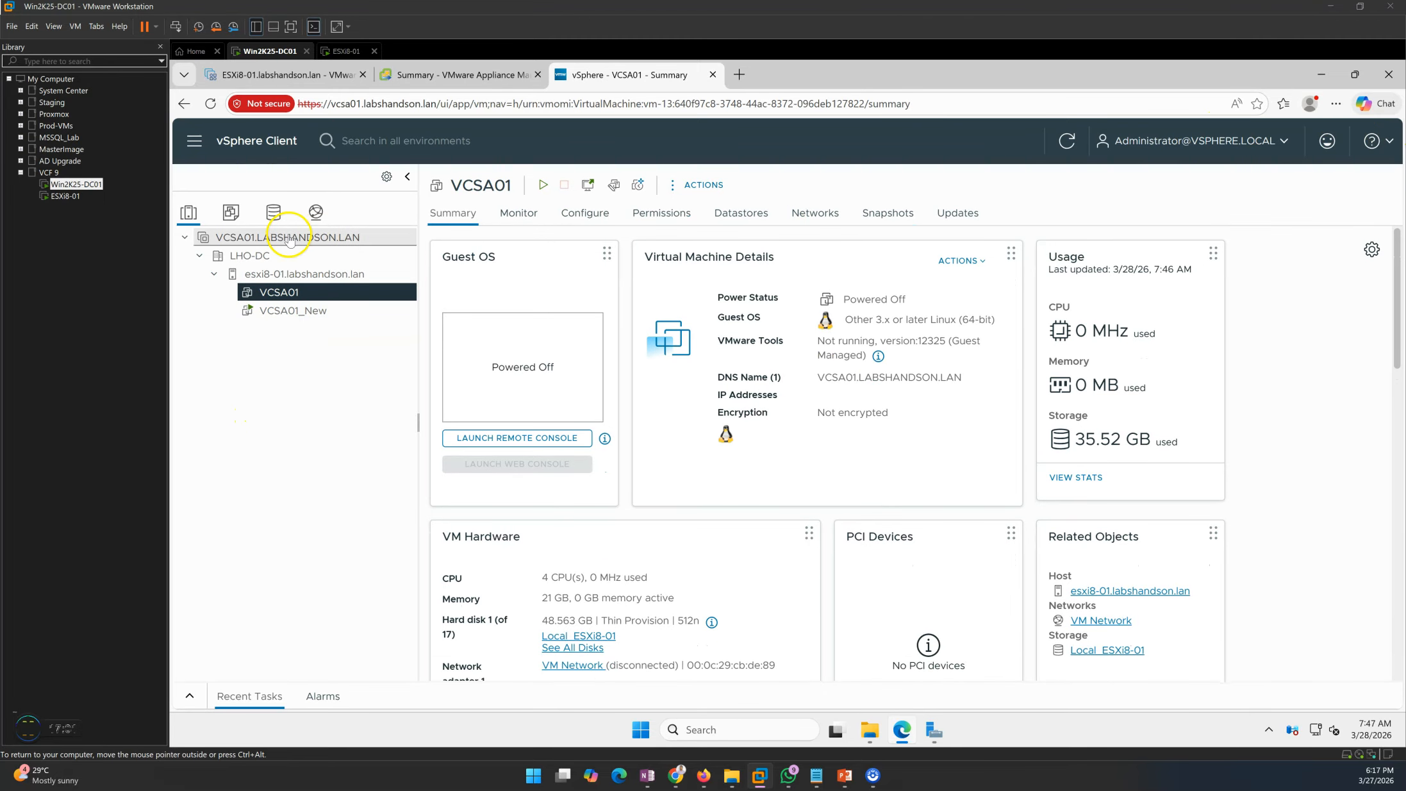
click(290, 239)
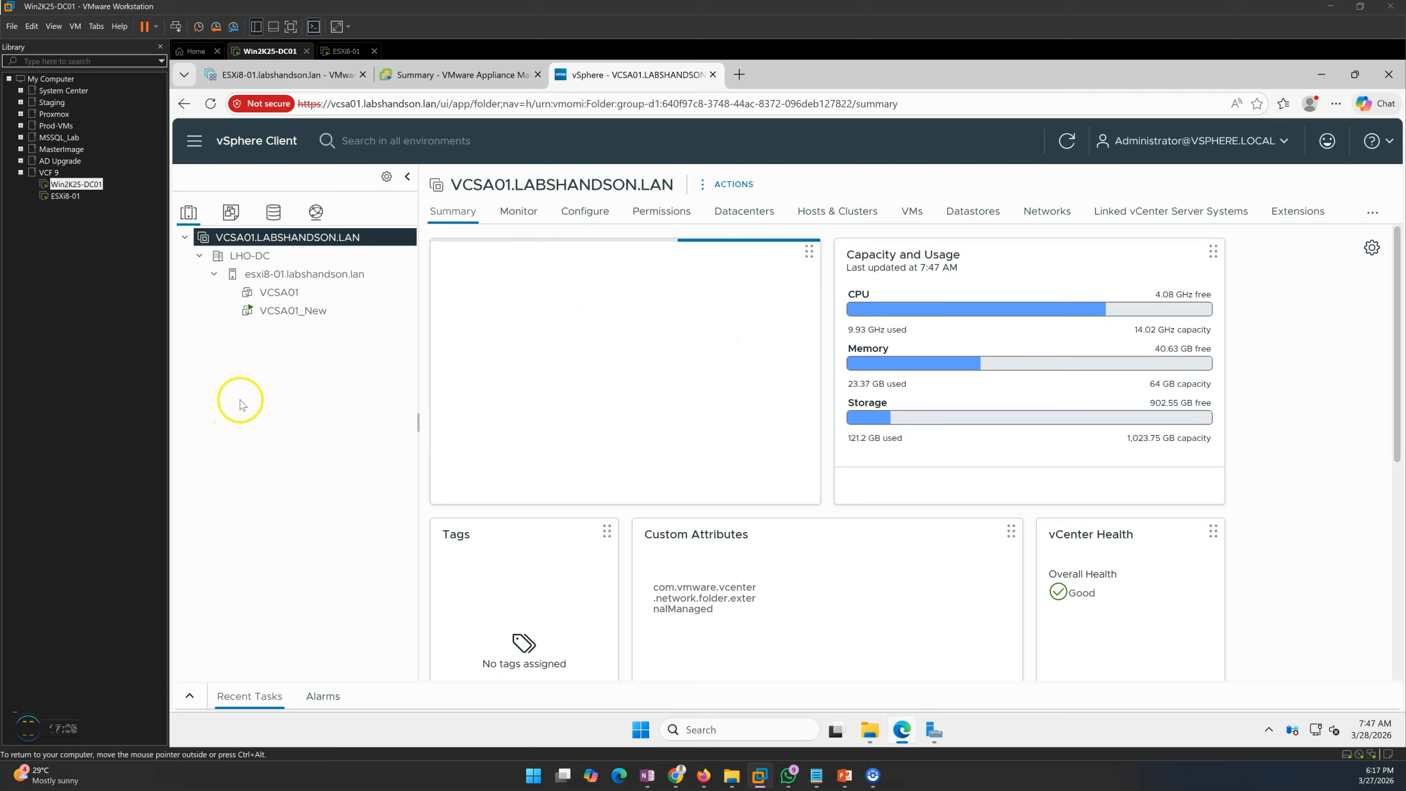
click(253, 274)
click(256, 292)
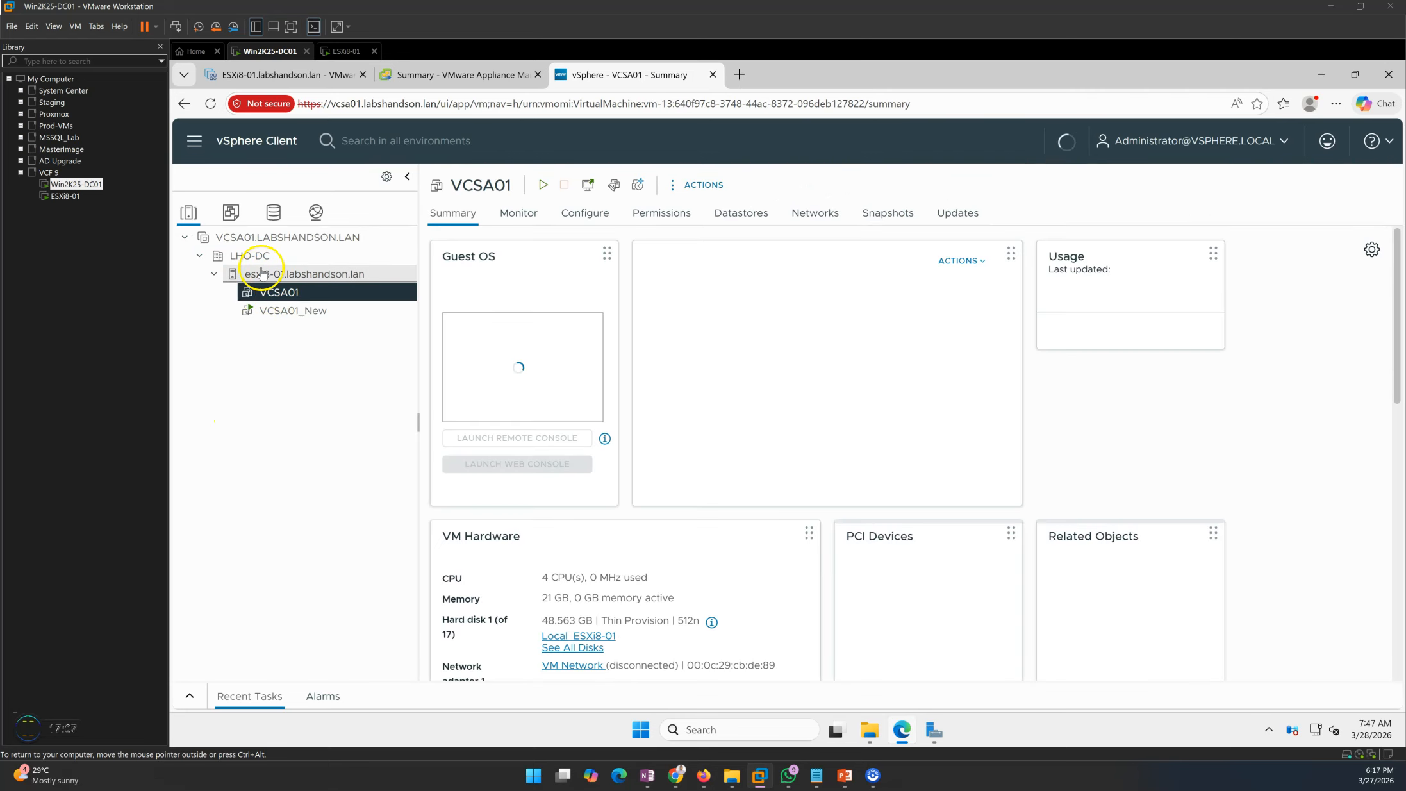
click(263, 273)
click(248, 256)
click(256, 273)
click(285, 292)
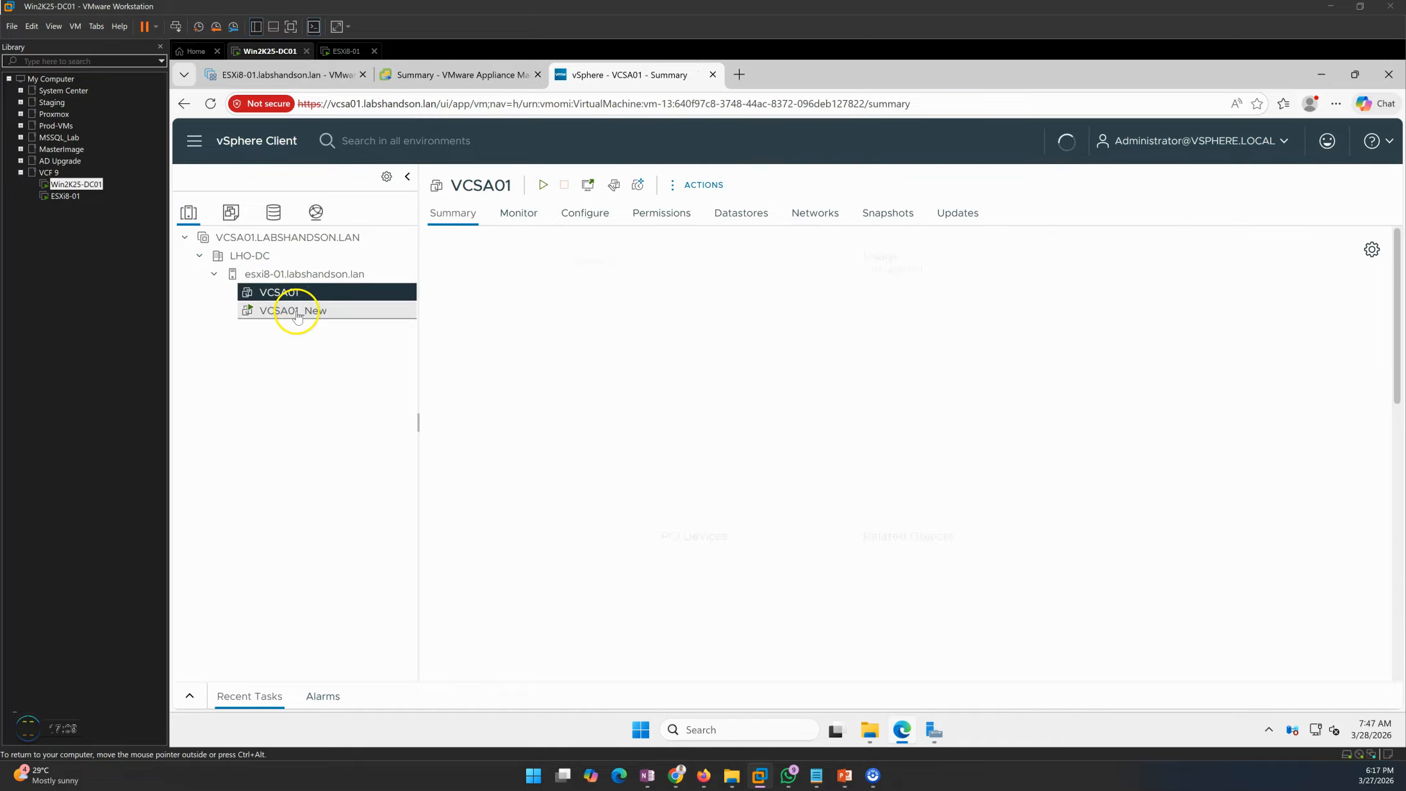
click(297, 313)
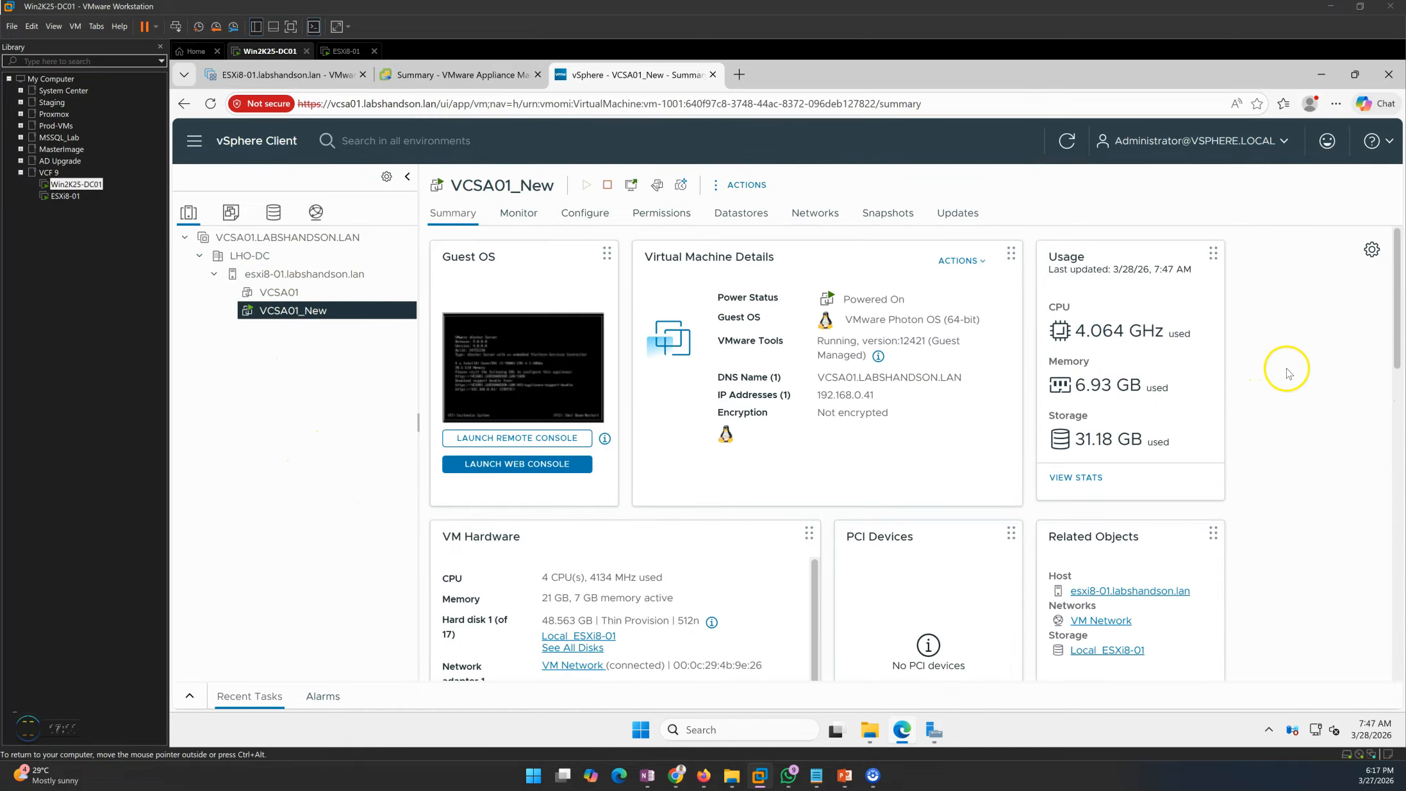
- Advance the upgrade guide slideshow to the Stage 2 data migration and cutover slide
click(460, 74)
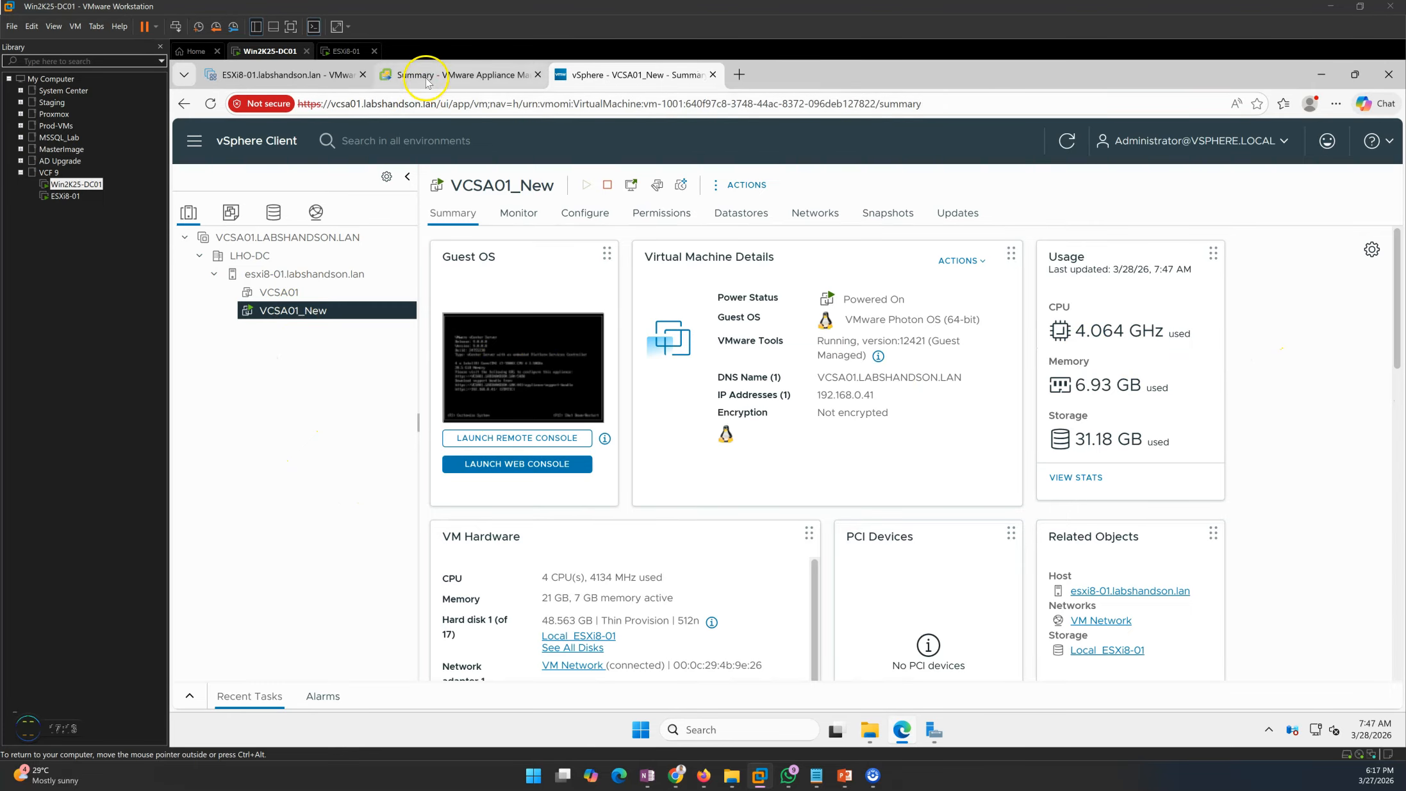
mouse_move(845, 775)
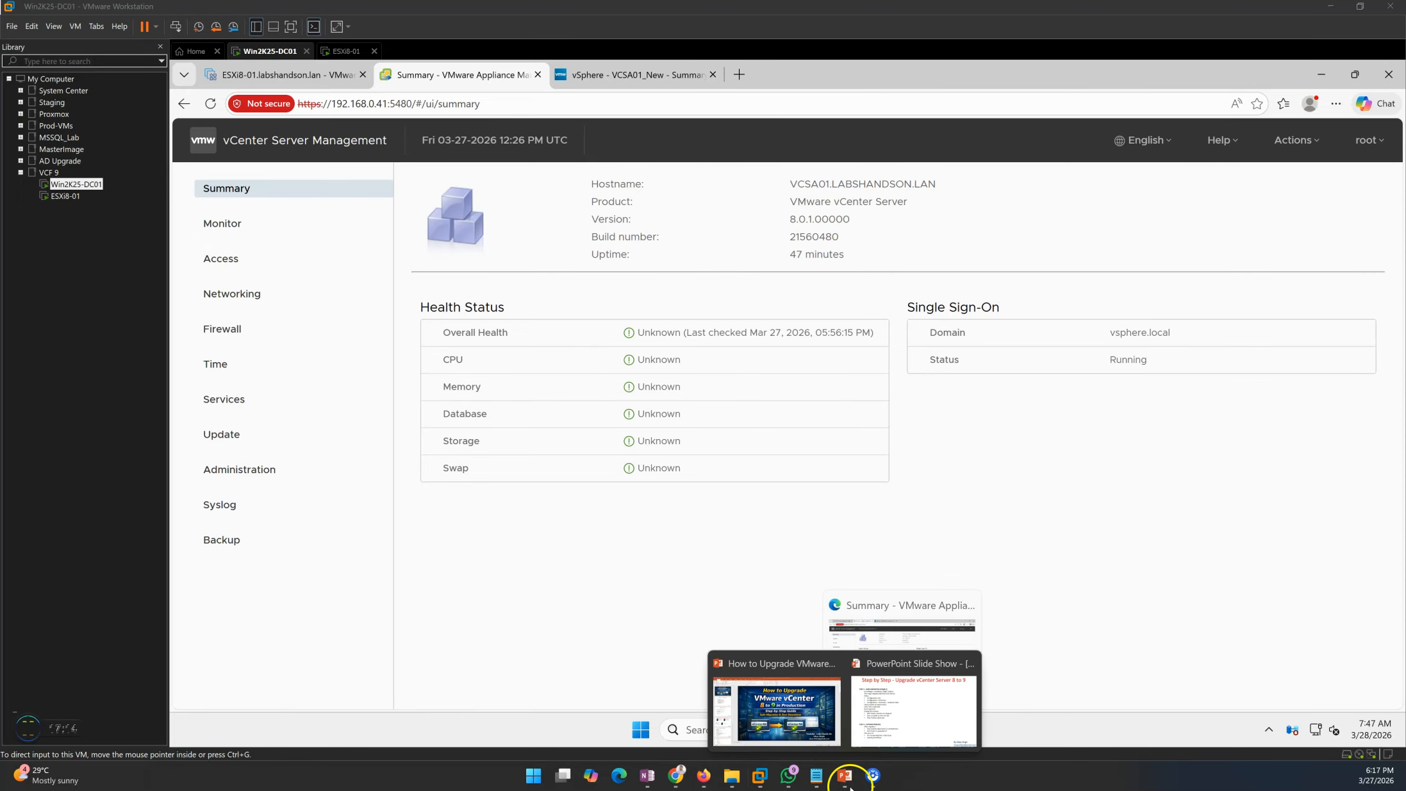
click(870, 733)
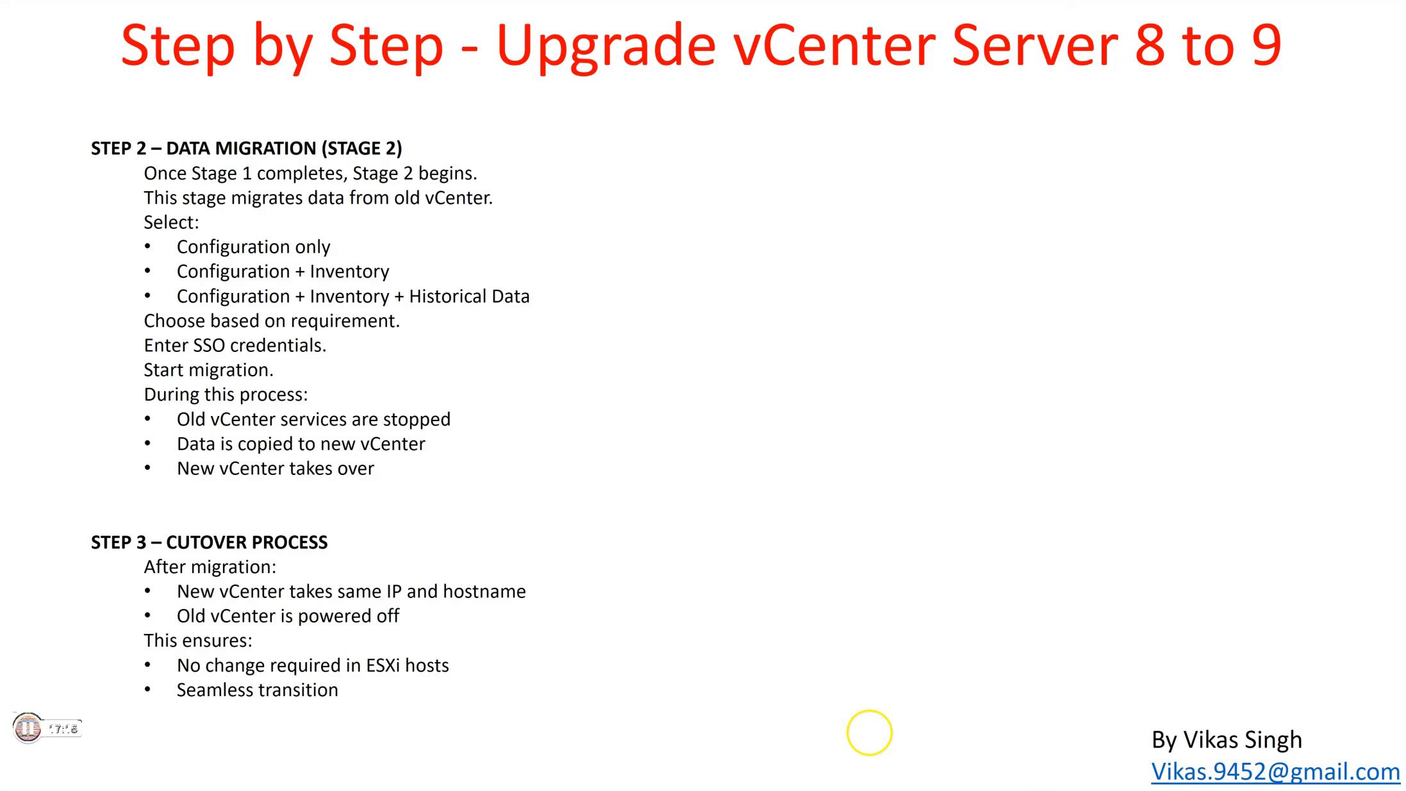
click(789, 459)
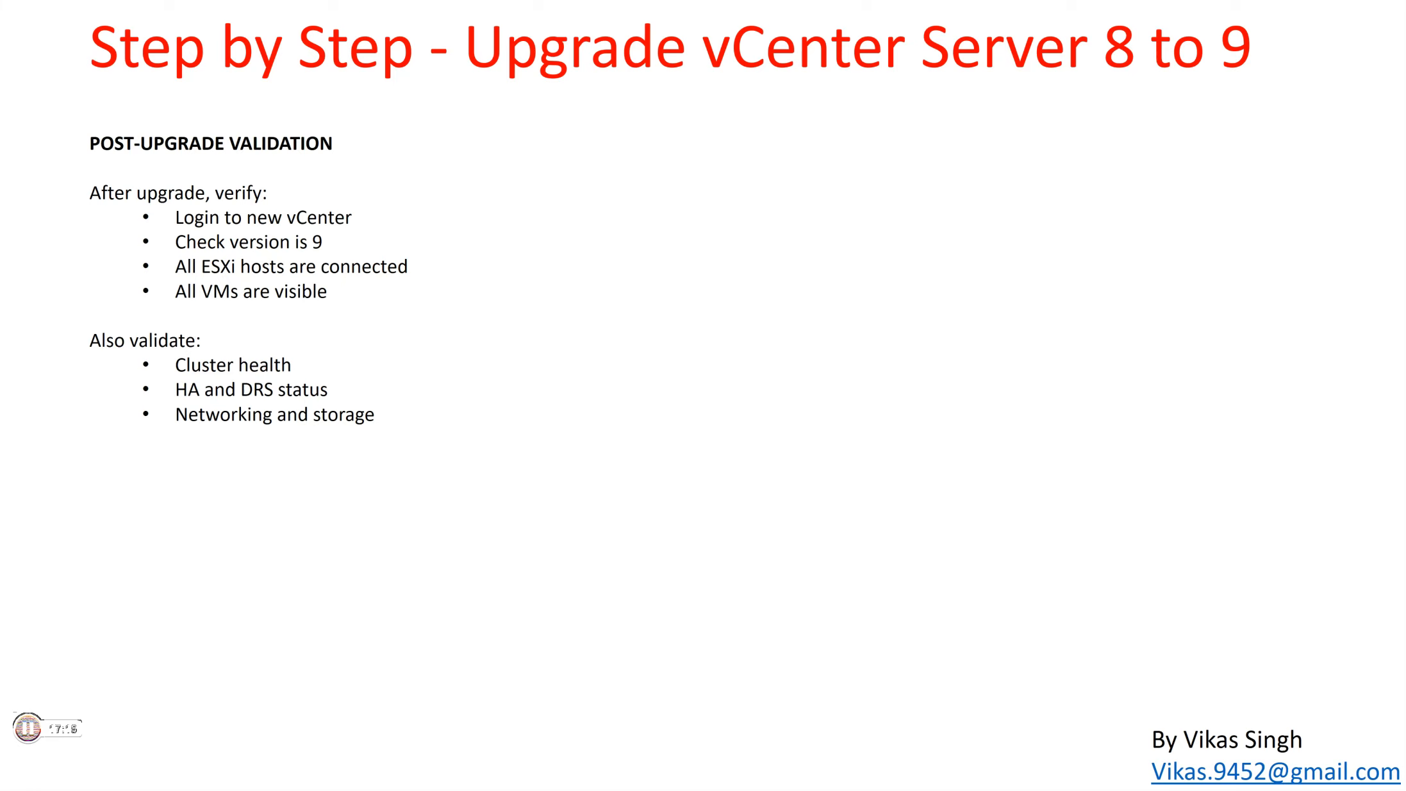